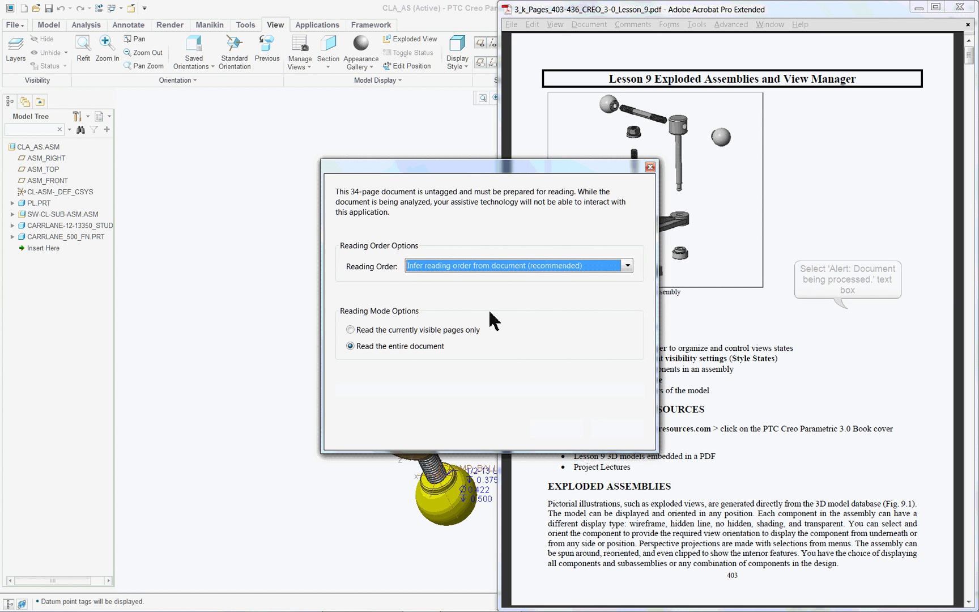
- Dismiss the reading-order options and find the URLs and Model Notes section in the Lesson 9 PDF
{"action": "left_click", "coordinate": [619, 428]}
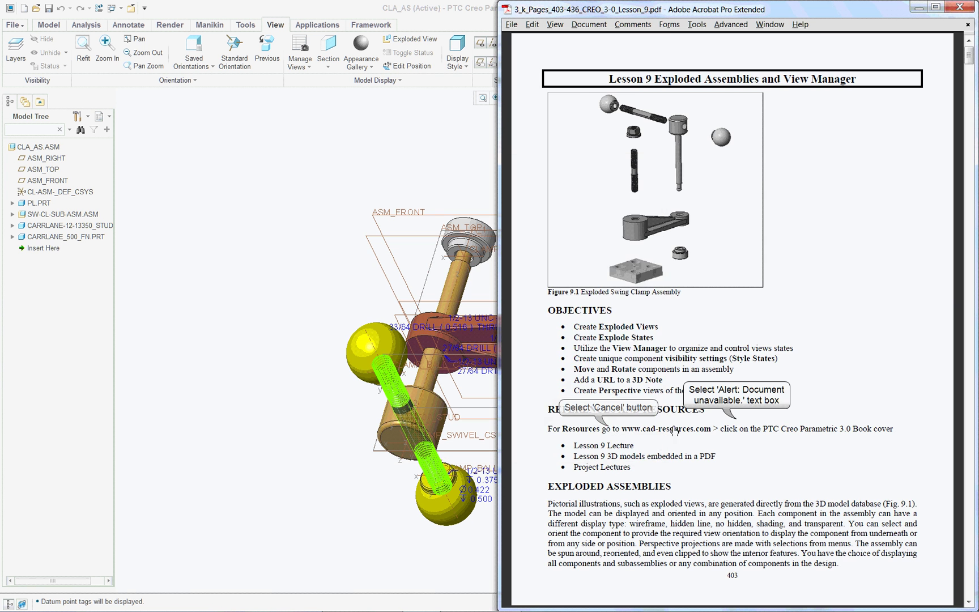
{"action": "scroll", "coordinate": [674, 431], "scroll_direction": "down", "scroll_amount": 20}
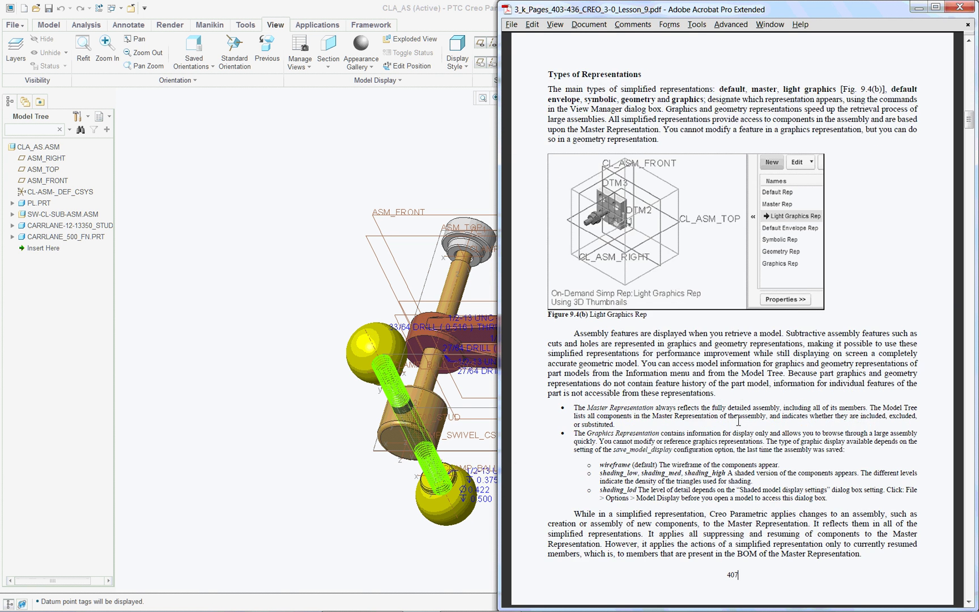
{"action": "scroll", "coordinate": [738, 421], "scroll_direction": "down", "scroll_amount": 2}
{"action": "scroll", "coordinate": [738, 420], "scroll_direction": "down", "scroll_amount": 2}
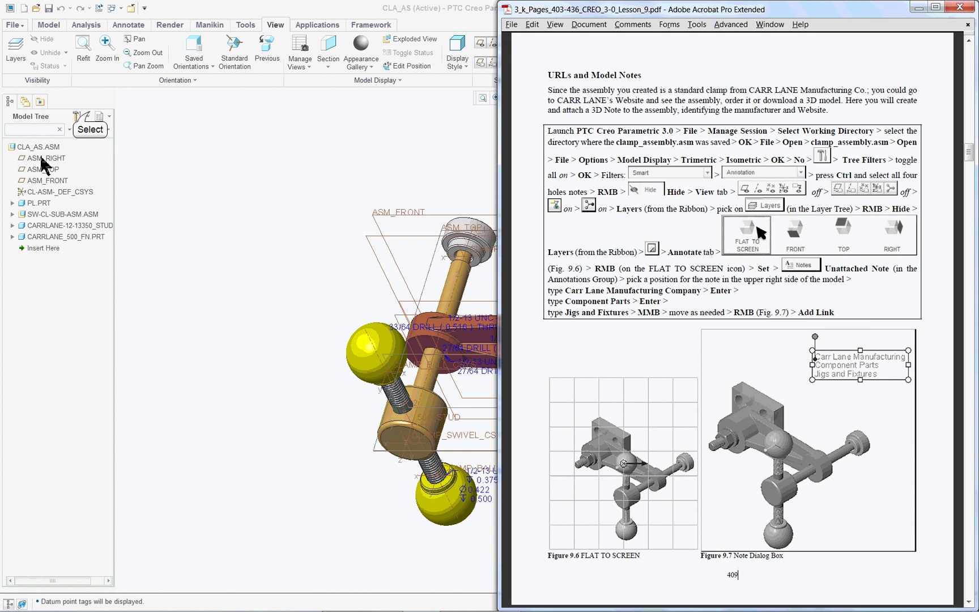
- Switch to Creo Parametric, accept the Model Tree Items filter settings, and return to the lesson PDF
{"action": "left_click", "coordinate": [79, 116]}
{"action": "left_click", "coordinate": [100, 131]}
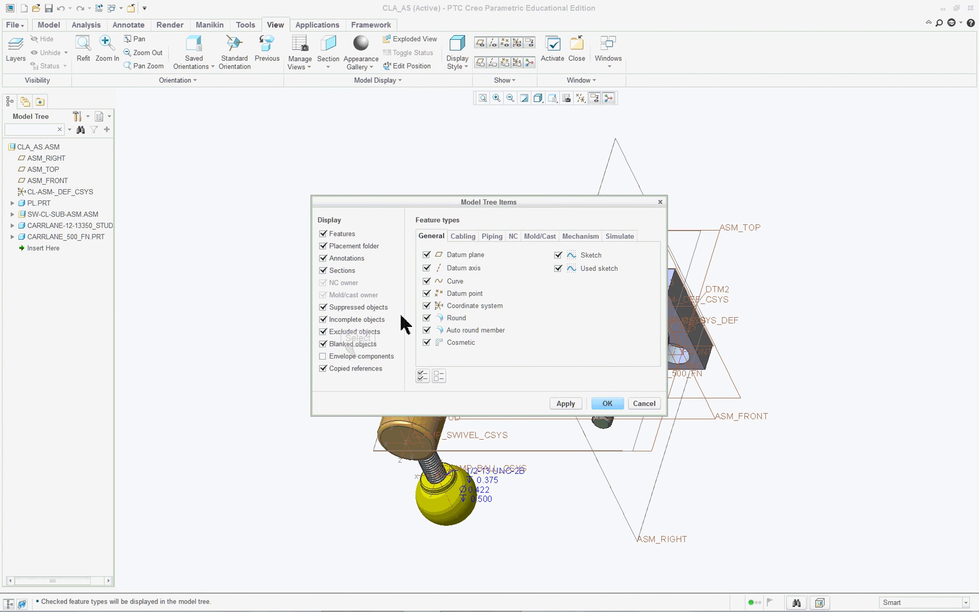
{"action": "left_click", "coordinate": [607, 403]}
{"action": "key", "text": "alt+Tab"}
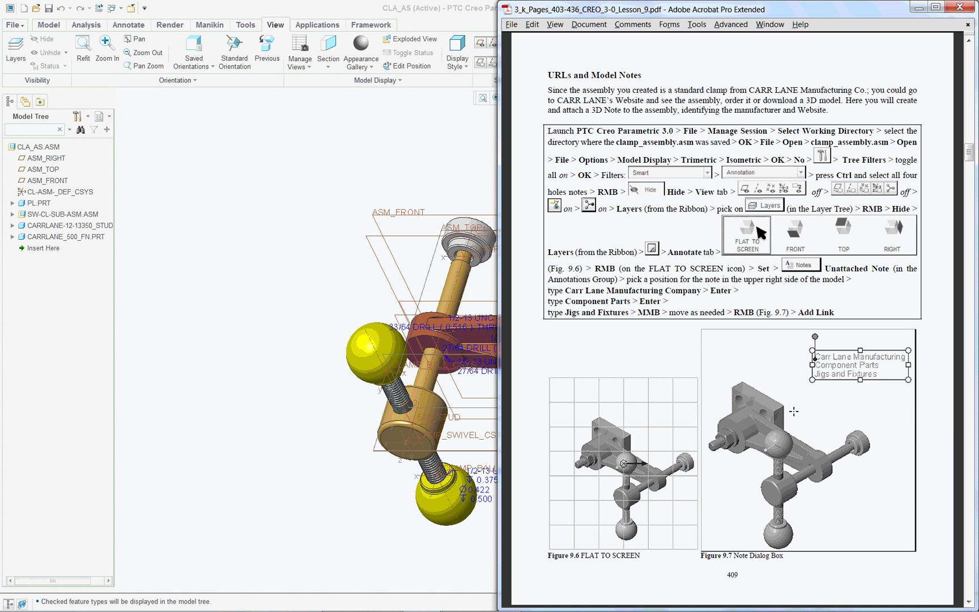
- In Creo Parametric, set the selection filter to Annotation and try to select the two tapped-hole notes on the clamp arm
{"action": "left_click", "coordinate": [262, 426]}
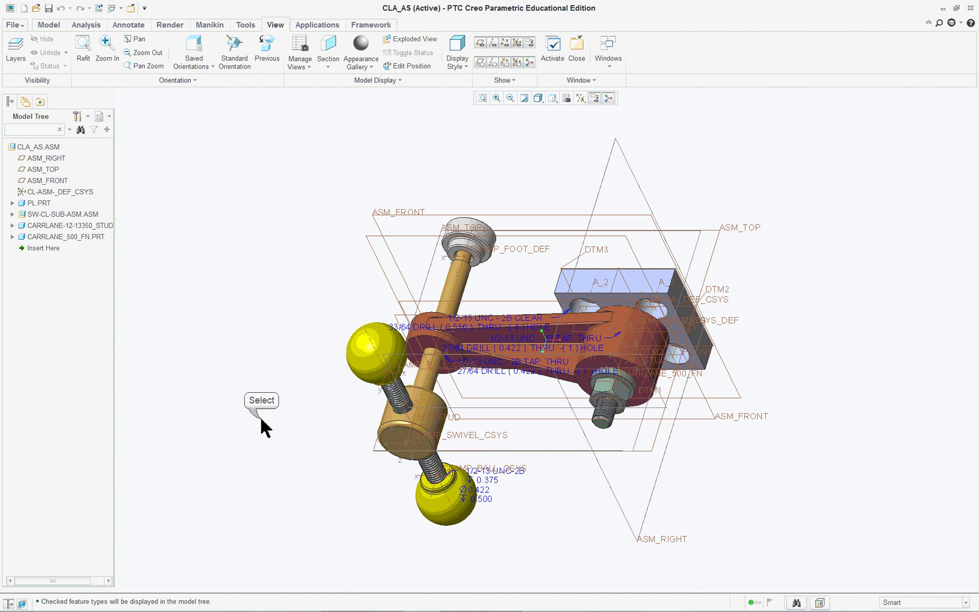
{"action": "left_click", "coordinate": [949, 603]}
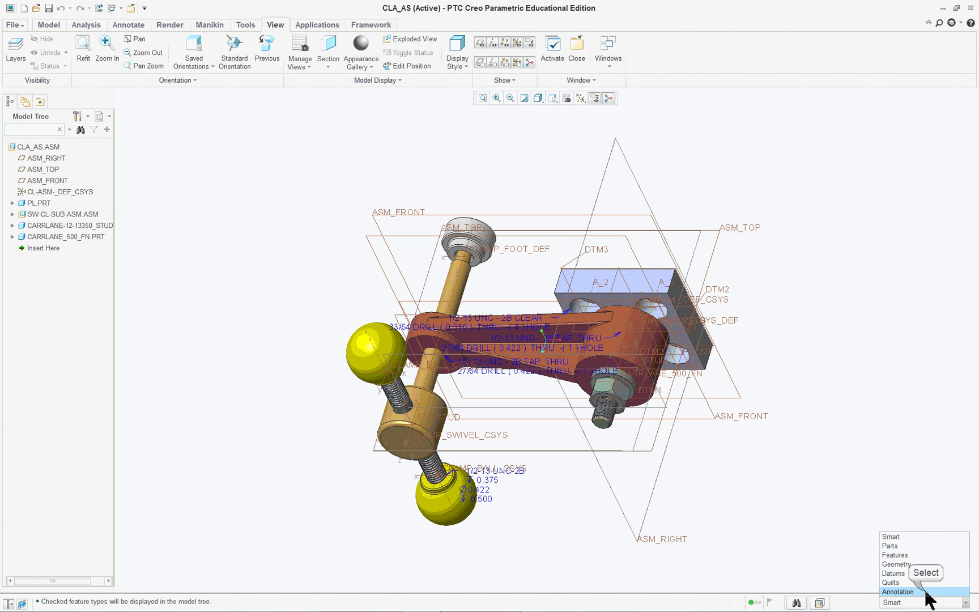
{"action": "left_click", "coordinate": [926, 592]}
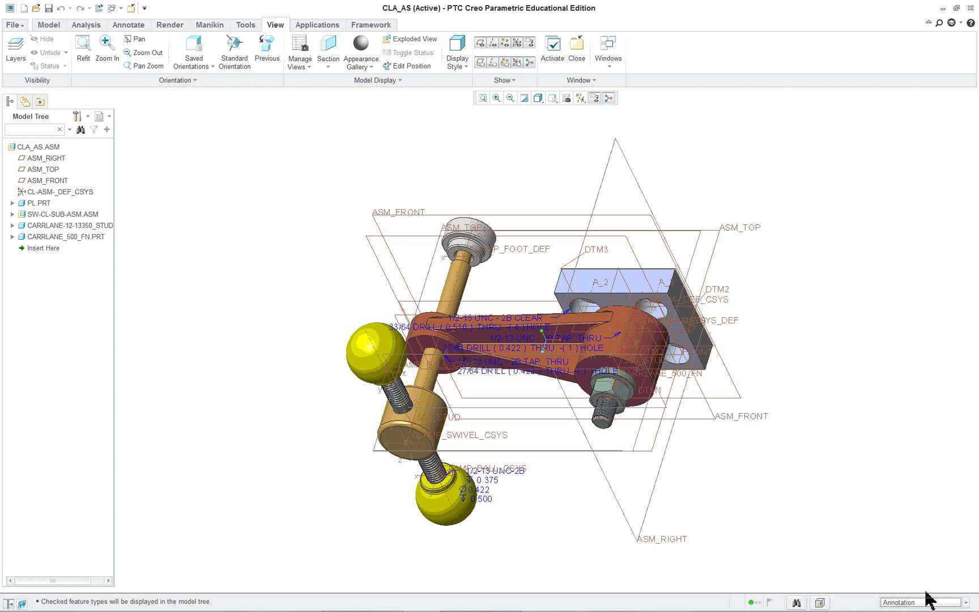
{"action": "left_click", "coordinate": [532, 353]}
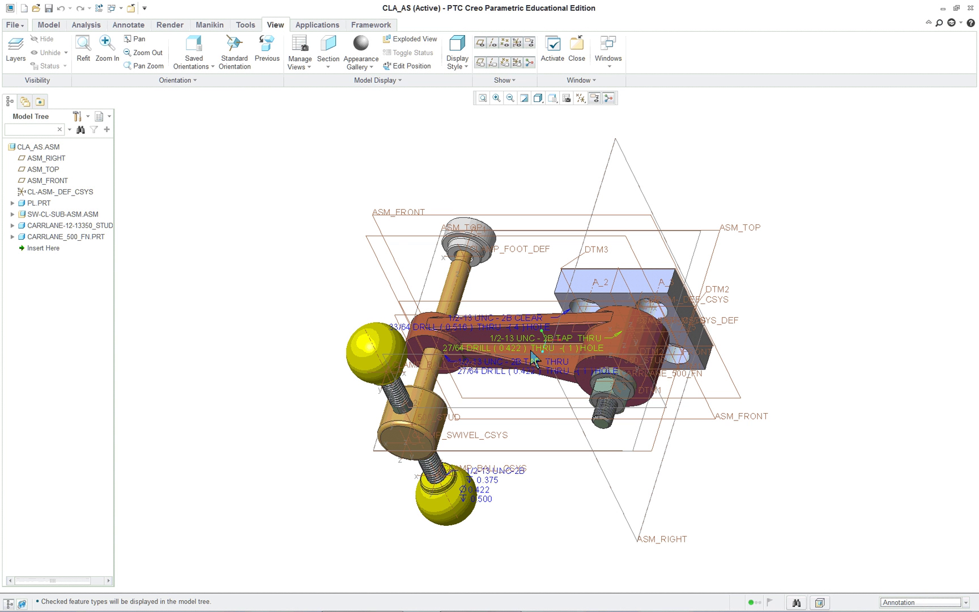
{"action": "left_click", "coordinate": [521, 366]}
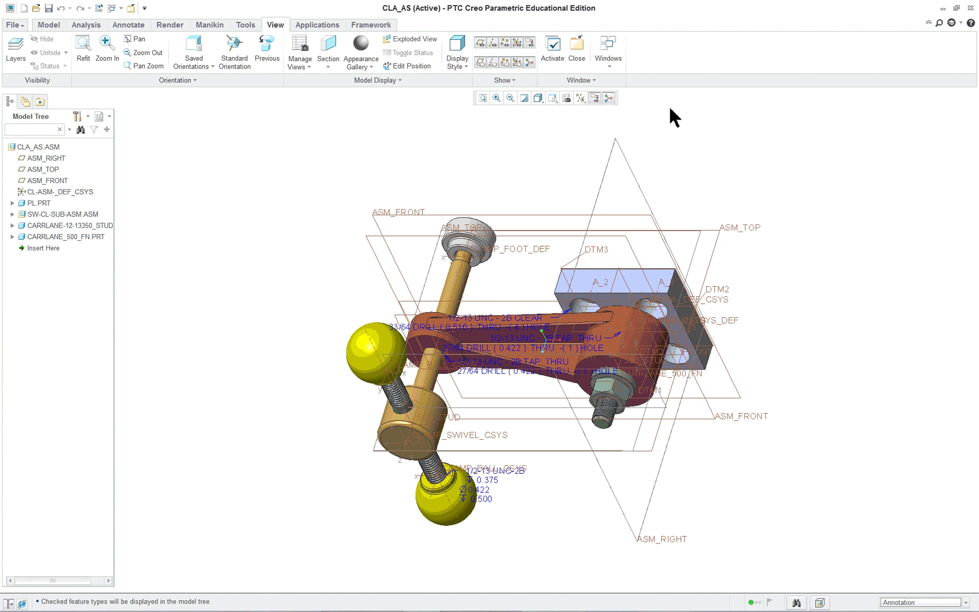
{"action": "key", "text": "alt+Tab"}
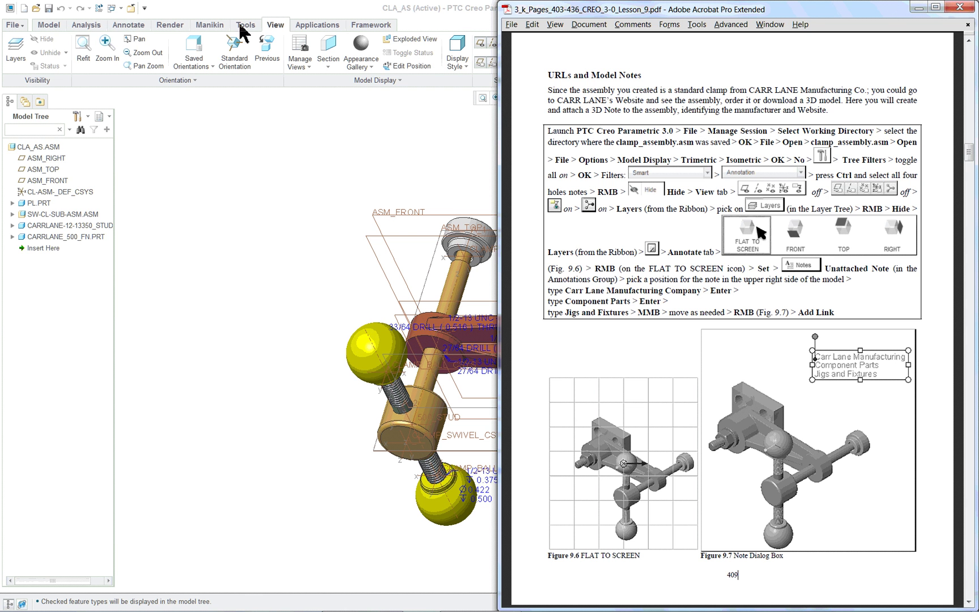
- Switch to Creo Parametric's annotation tools and make FLAT TO SCREEN the annotation plane for the clamp assembly
{"action": "double_click", "coordinate": [125, 25]}
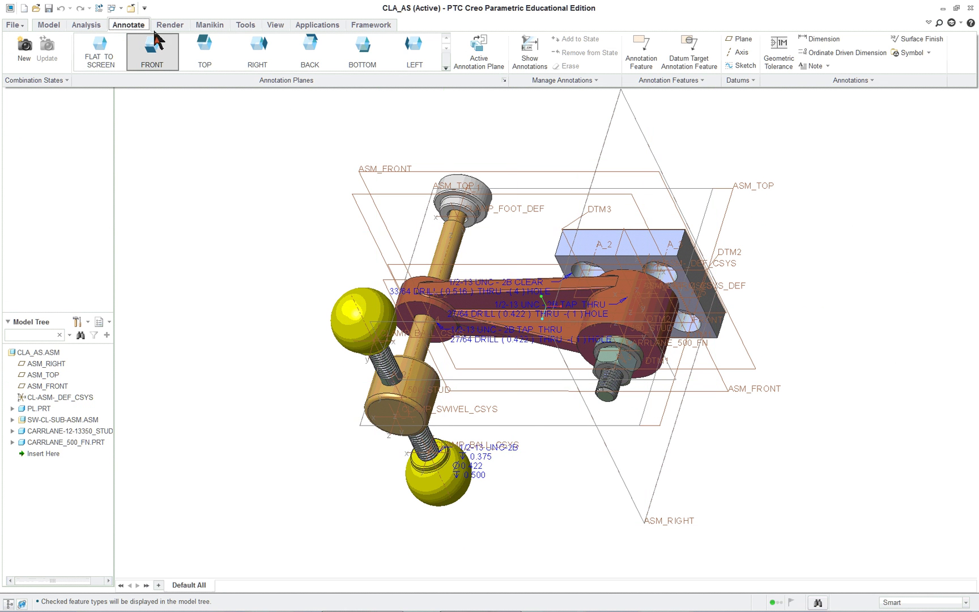
{"action": "left_click", "coordinate": [95, 58]}
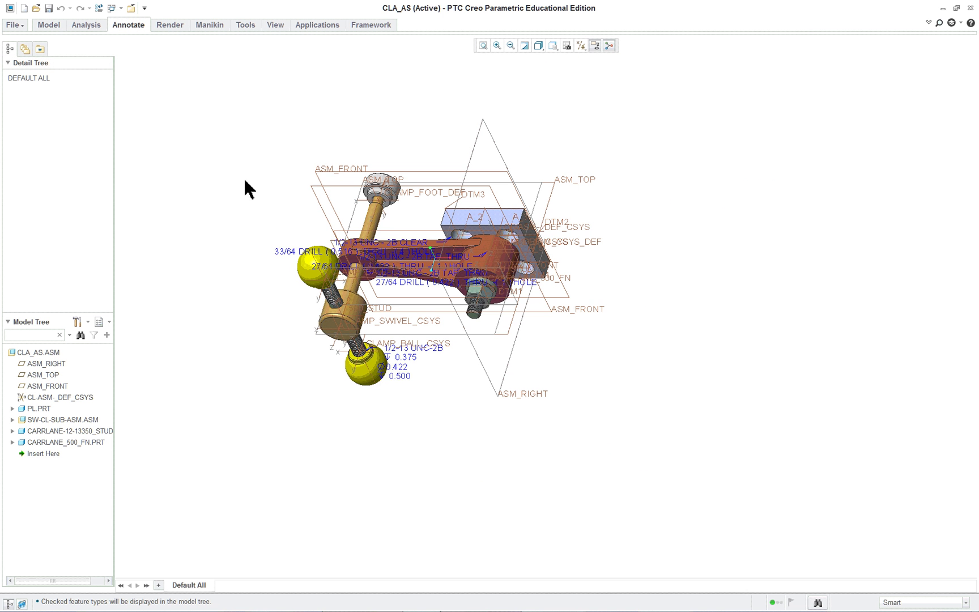
{"action": "left_click", "coordinate": [928, 23]}
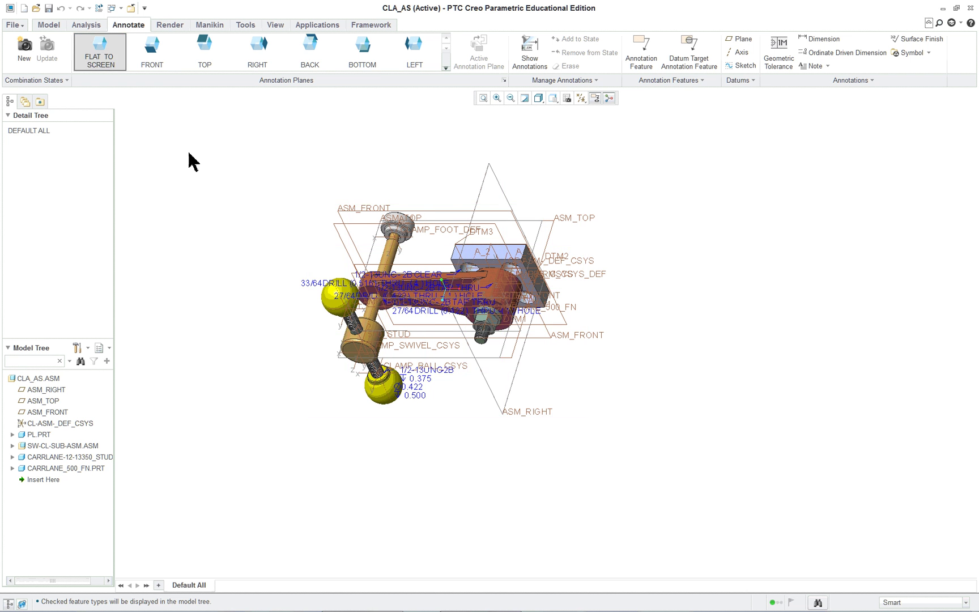
{"action": "left_click", "coordinate": [108, 61]}
- Place an unattached note reading "Clamp Assembly" in the empty space above and to the left of the model
{"action": "left_click", "coordinate": [828, 66]}
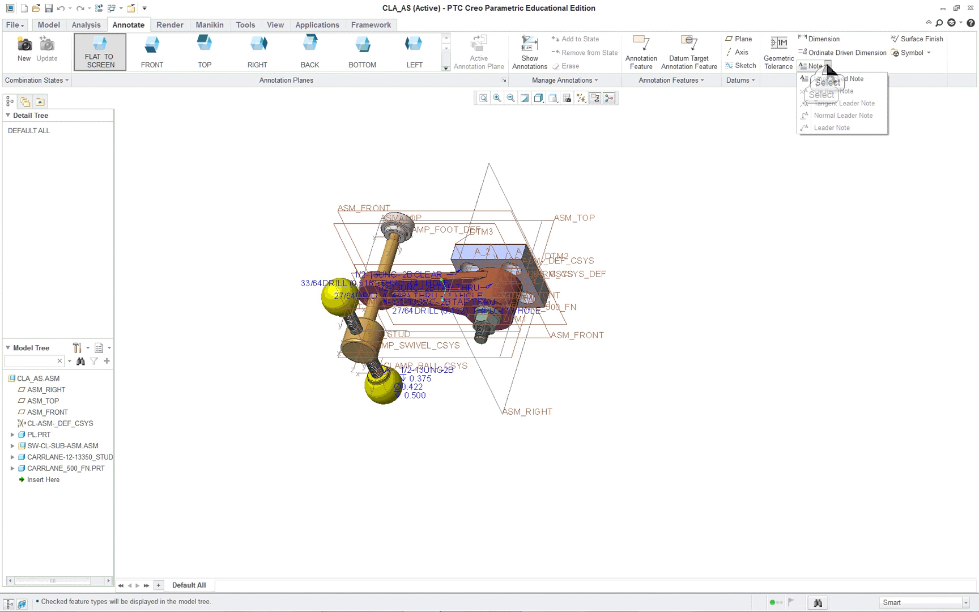
{"action": "left_click", "coordinate": [821, 79]}
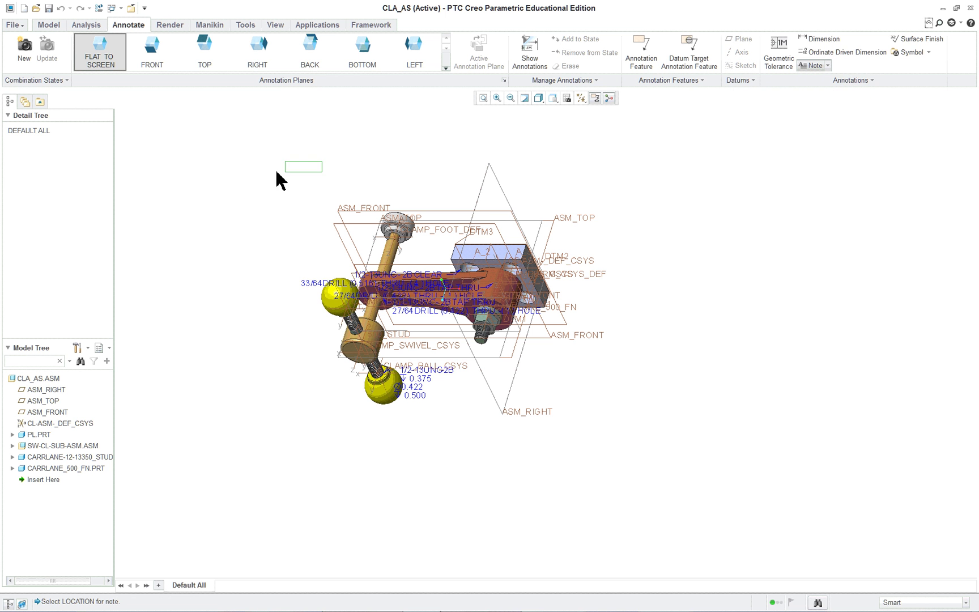
{"action": "left_click", "coordinate": [180, 172]}
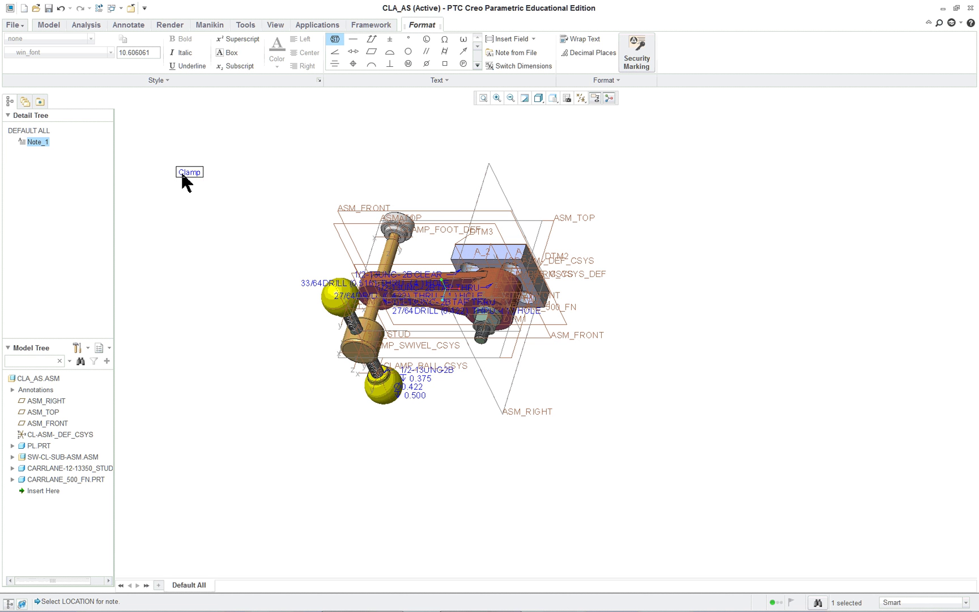
{"action": "type", "text": "Clamp Assemblu"}
{"action": "key", "text": "BackSpace"}
{"action": "type", "text": "y"}
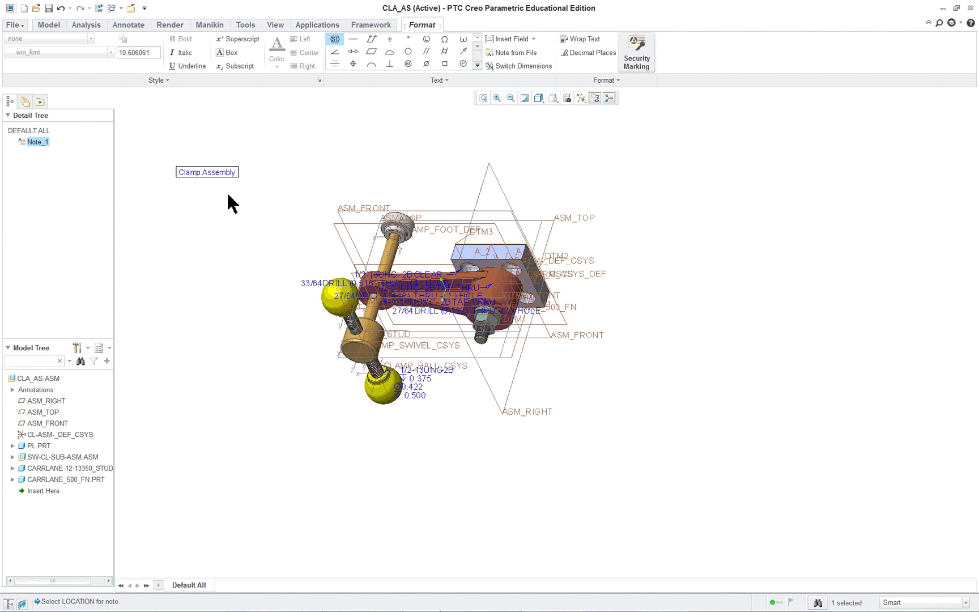
- Check the note and link instructions in the lesson PDF, then return to Creo Parametric and finish editing the note
{"action": "key", "text": "alt+Tab"}
{"action": "scroll", "coordinate": [672, 329], "scroll_direction": "down", "scroll_amount": 2}
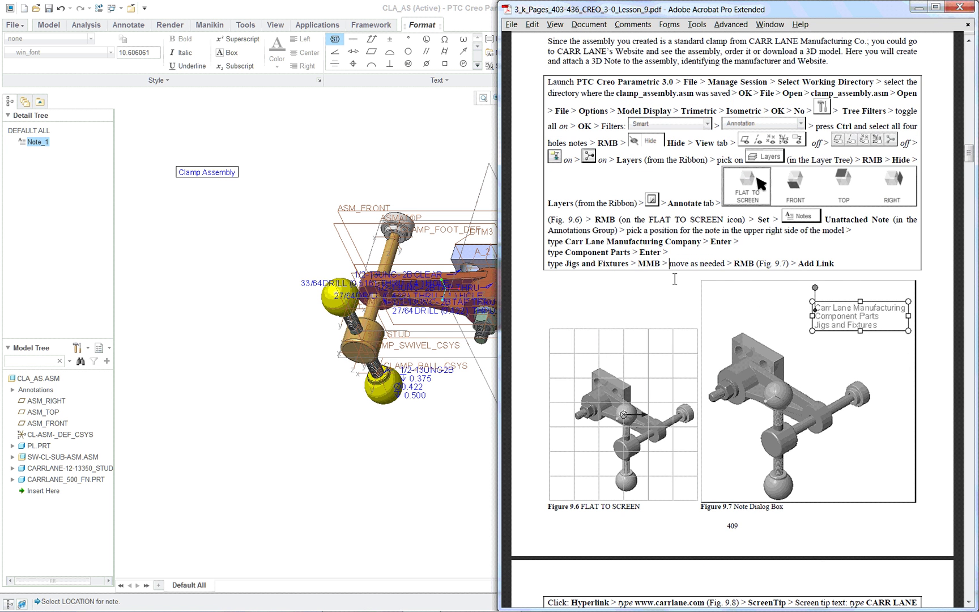
{"action": "scroll", "coordinate": [667, 277], "scroll_direction": "up", "scroll_amount": 2}
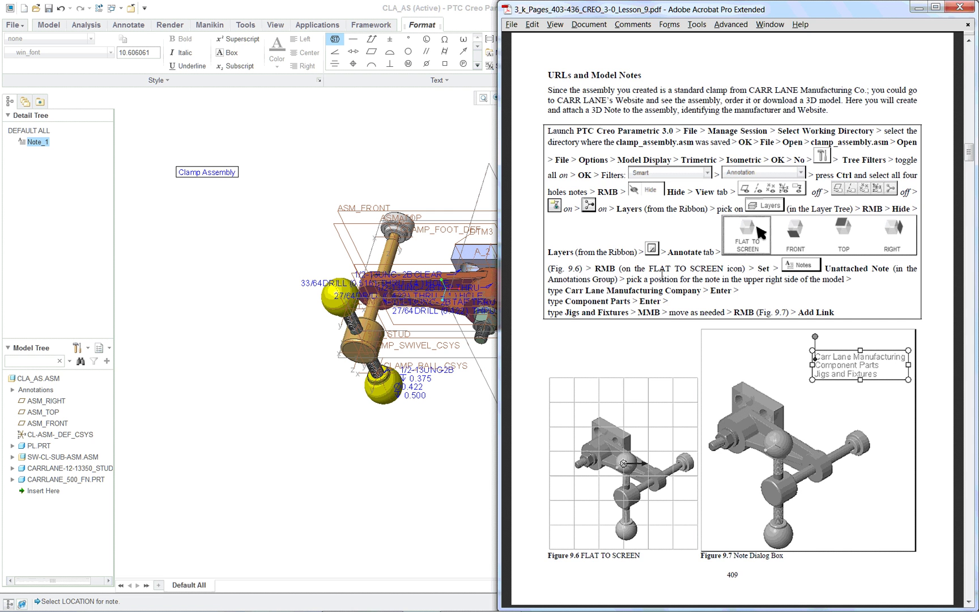
{"action": "key", "text": "alt+Tab"}
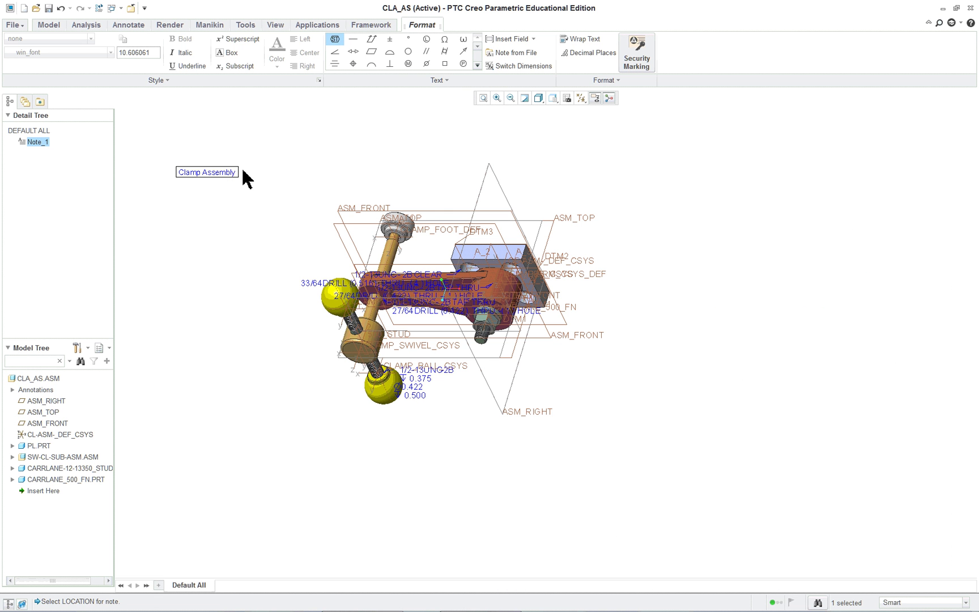
{"action": "double_click", "coordinate": [237, 172]}
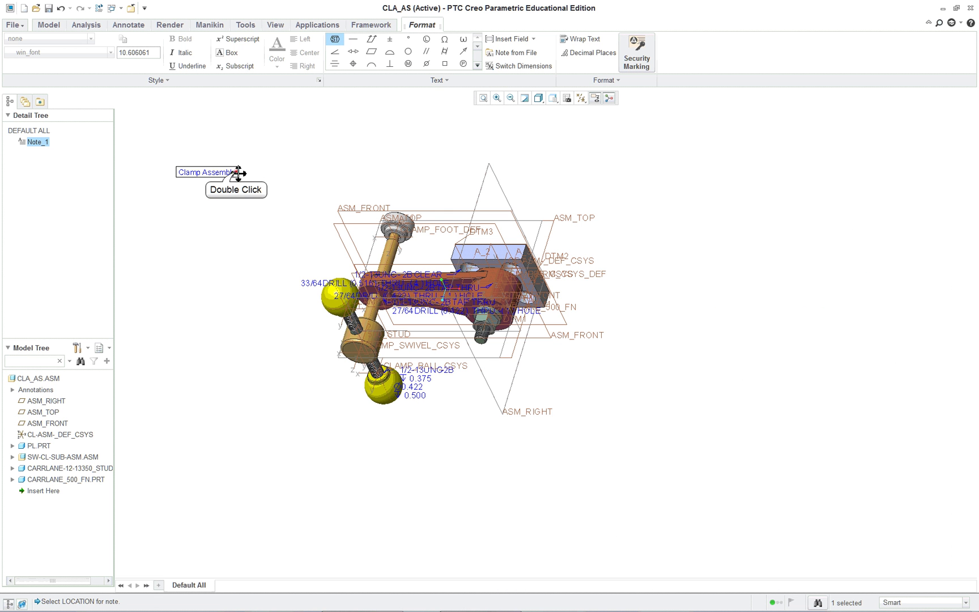
{"action": "left_click", "coordinate": [229, 194]}
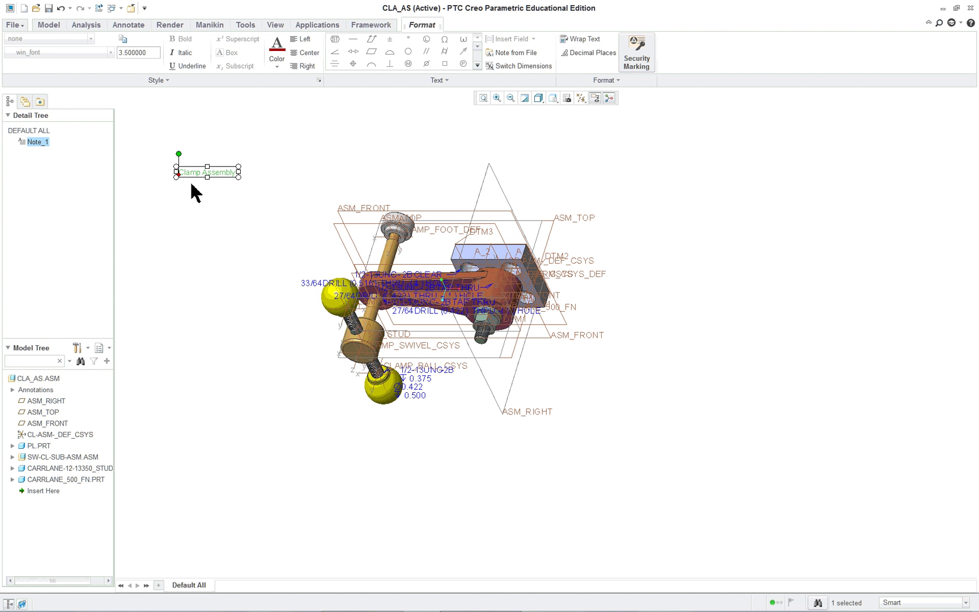
{"action": "right_click", "coordinate": [225, 196]}
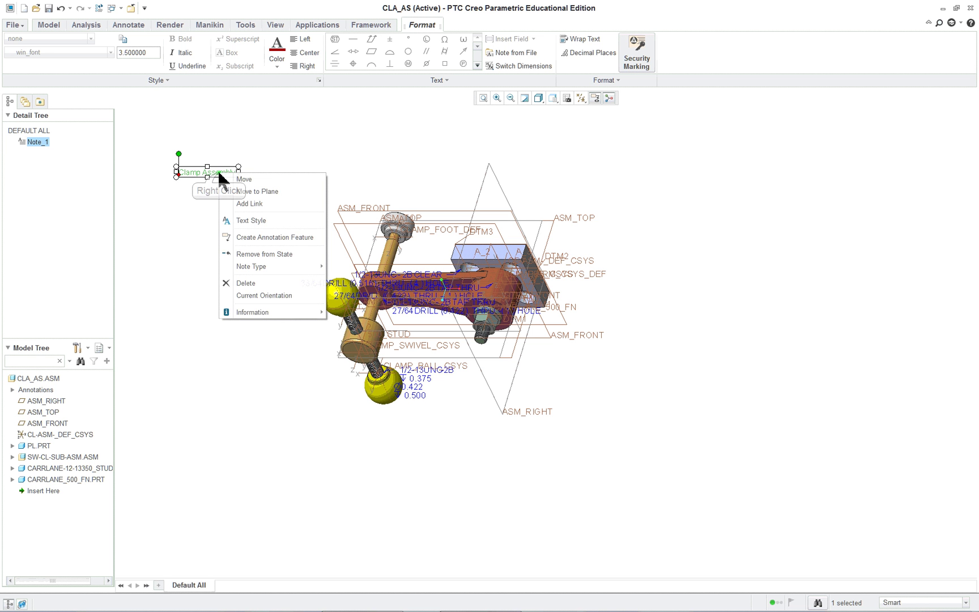
{"action": "left_click", "coordinate": [261, 204]}
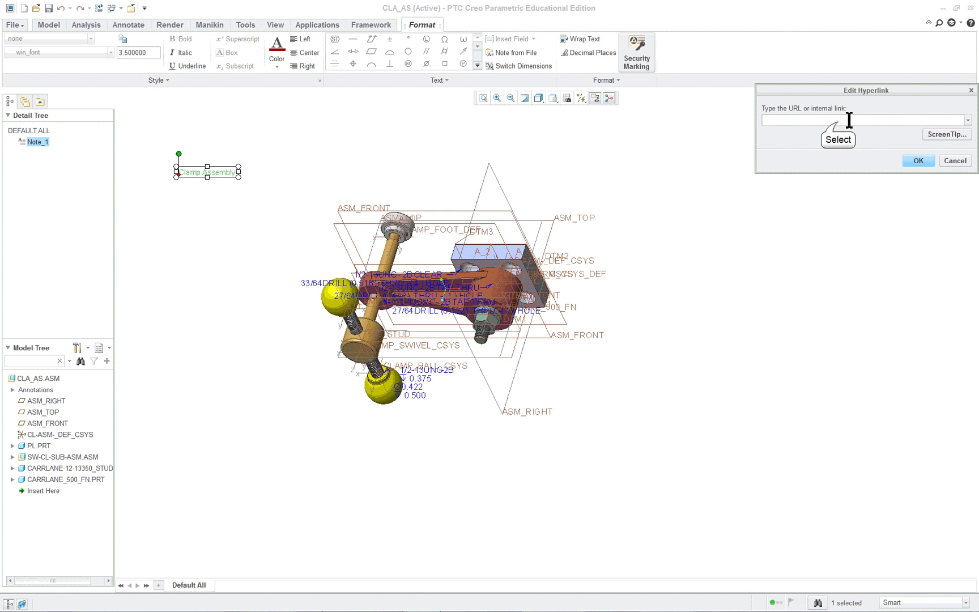
{"action": "type", "text": "www."}
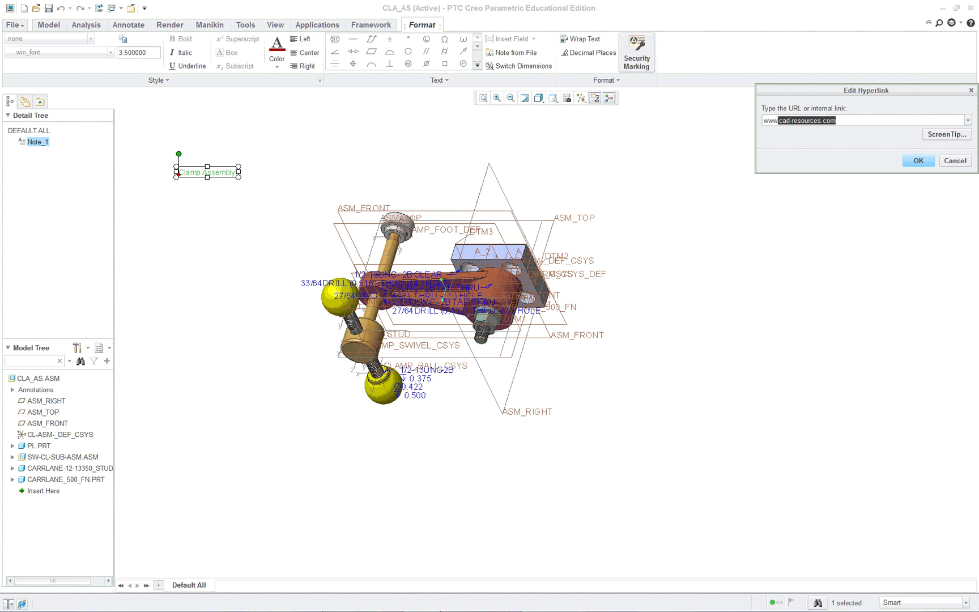
{"action": "type", "text": "carrlan"}
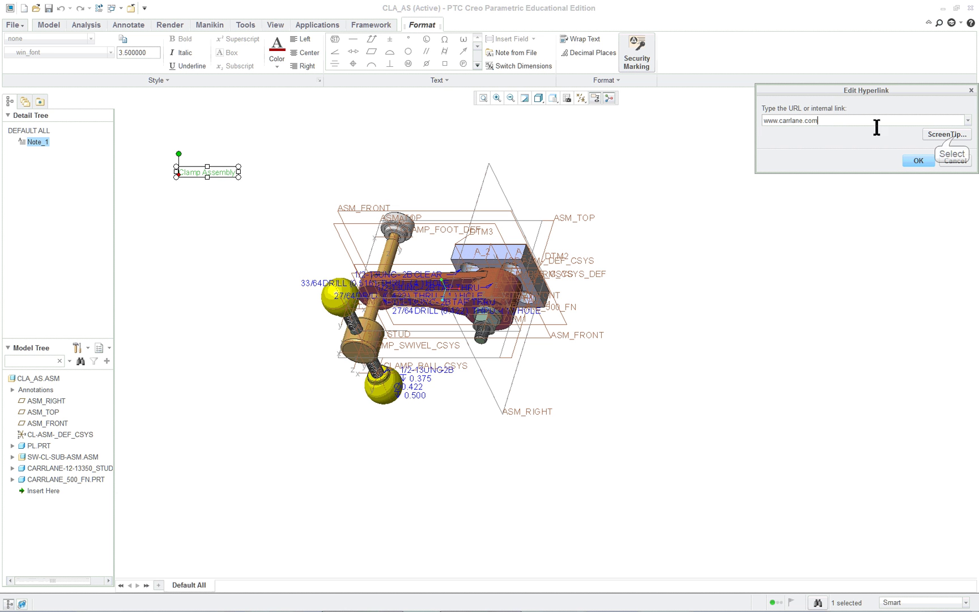
{"action": "left_click", "coordinate": [954, 137]}
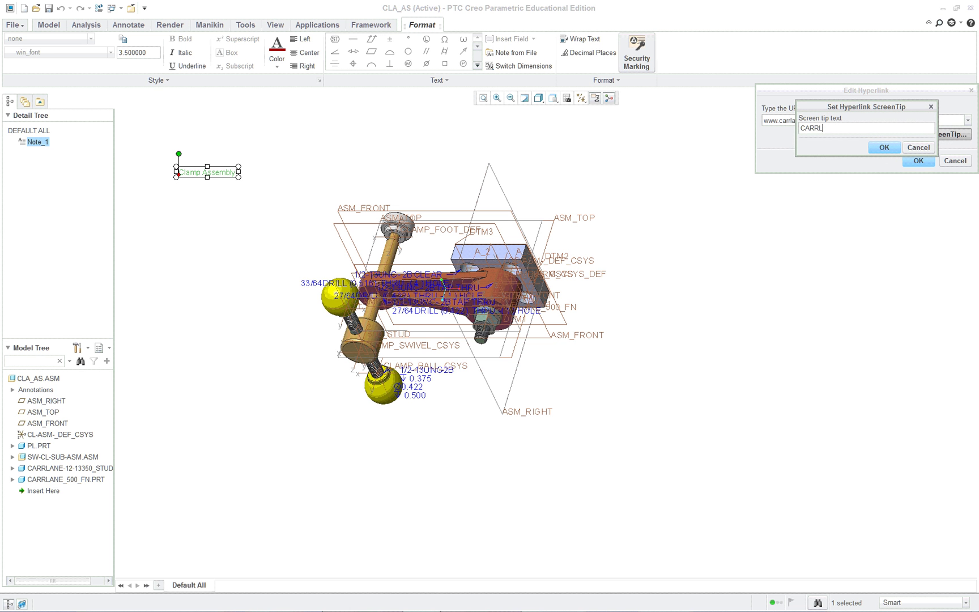
{"action": "left_click", "coordinate": [882, 147]}
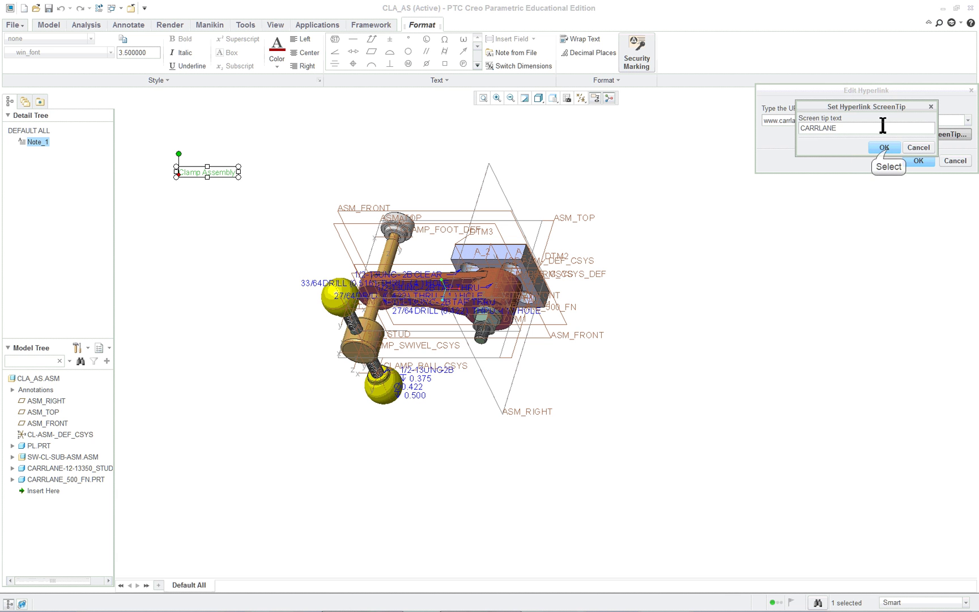
{"action": "left_click", "coordinate": [882, 149]}
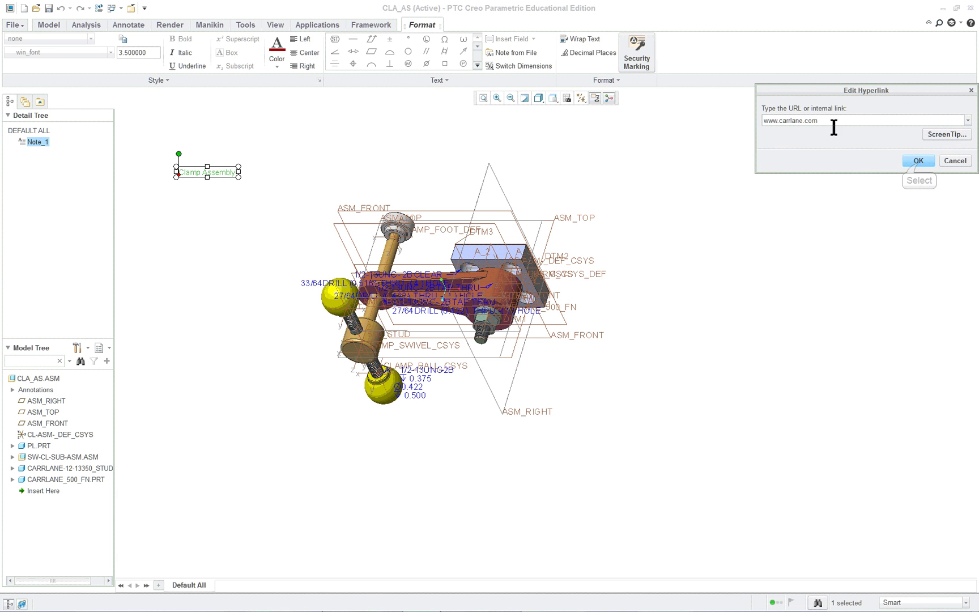
{"action": "left_click", "coordinate": [918, 161]}
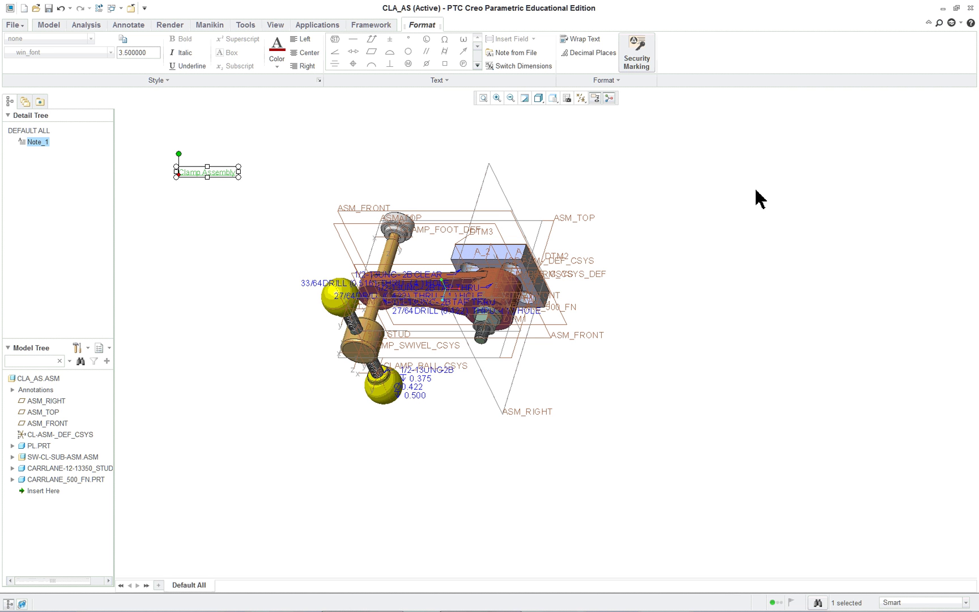
{"action": "right_click", "coordinate": [230, 176]}
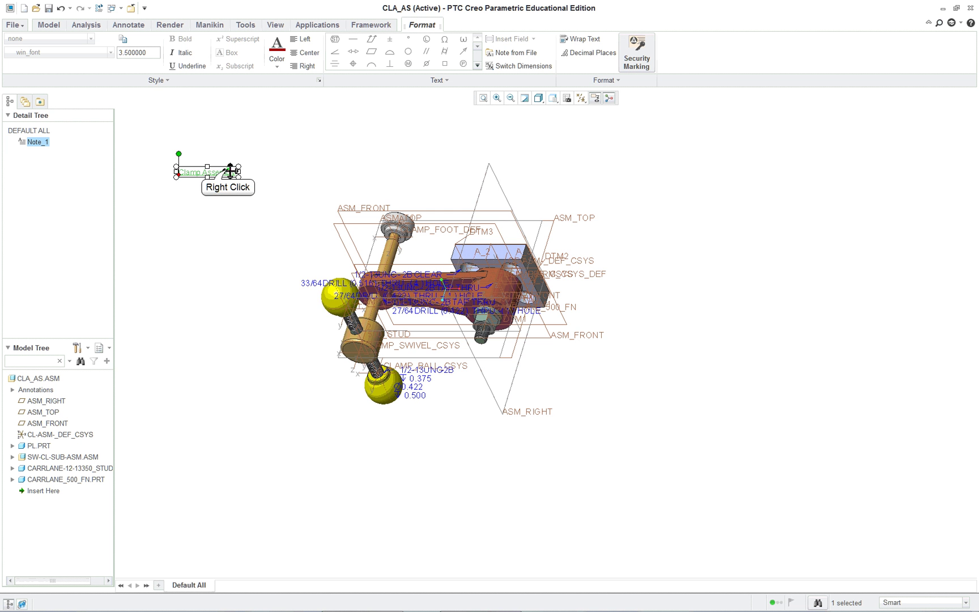
{"action": "left_click", "coordinate": [302, 177]}
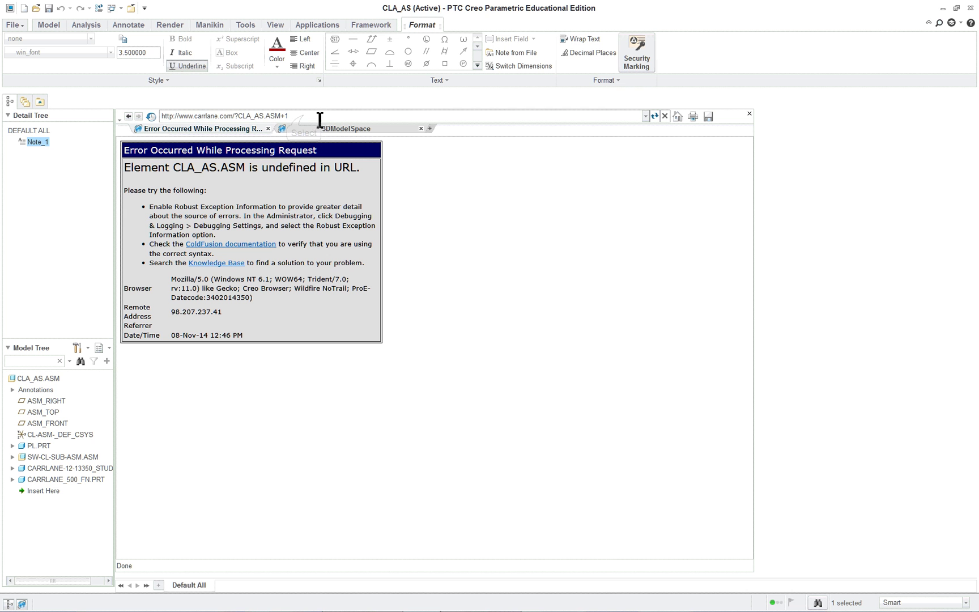
{"action": "left_click", "coordinate": [306, 115]}
{"action": "left_click", "coordinate": [305, 116]}
{"action": "left_click", "coordinate": [300, 115]}
{"action": "key", "text": "BackSpace"}
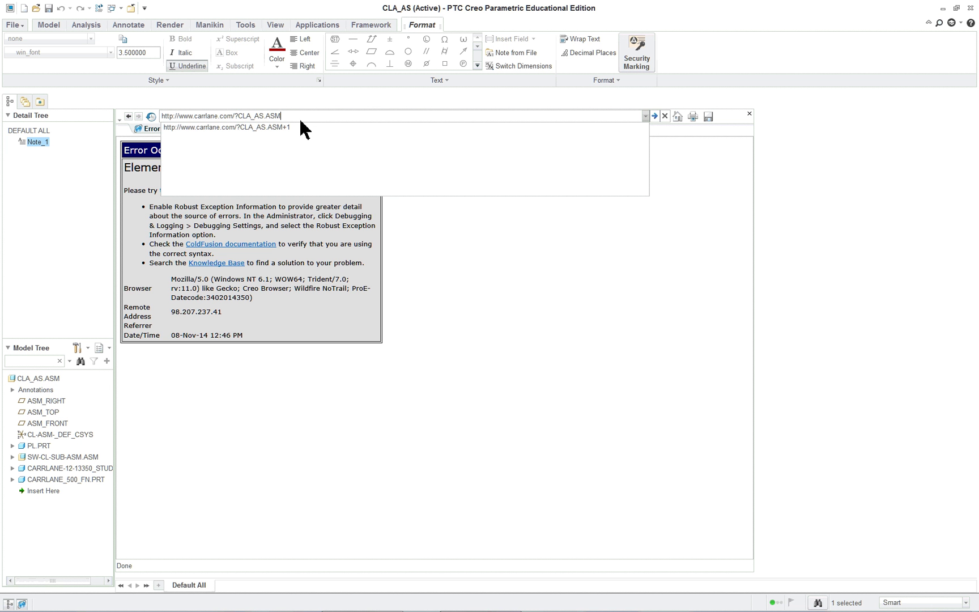
{"action": "key", "text": "Return"}
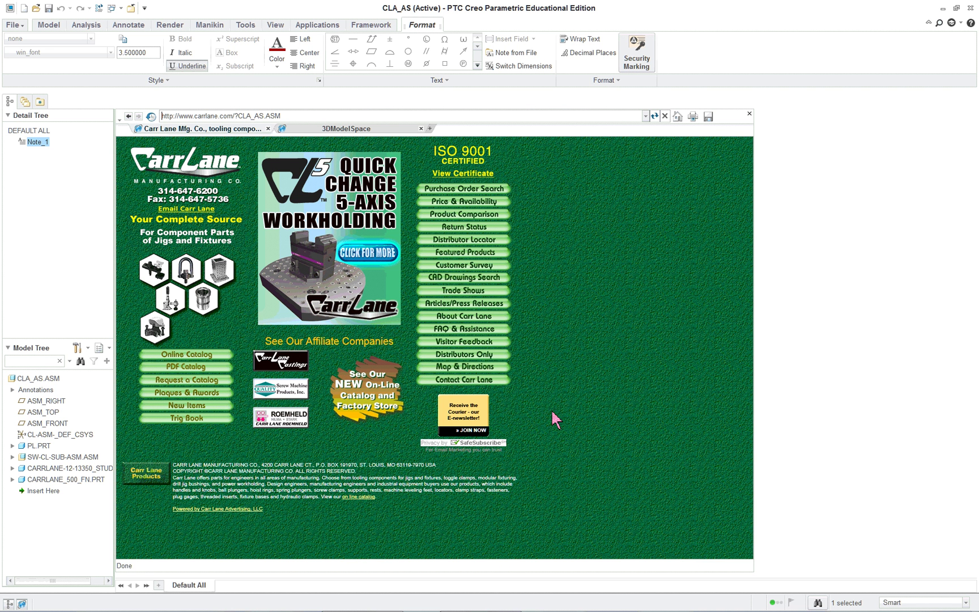
- Browse Carr Lane's online catalog through Clamps and Accessories and Swing Clamps to the Flange Mounted Ball Handle assembly and check its Dimensions page
{"action": "left_click", "coordinate": [211, 355]}
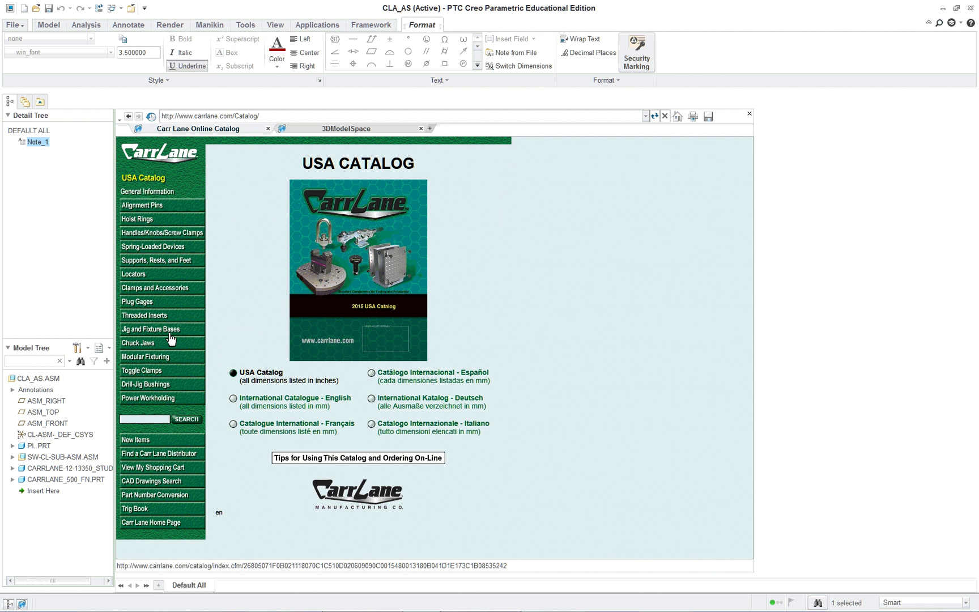
{"action": "left_click", "coordinate": [166, 334]}
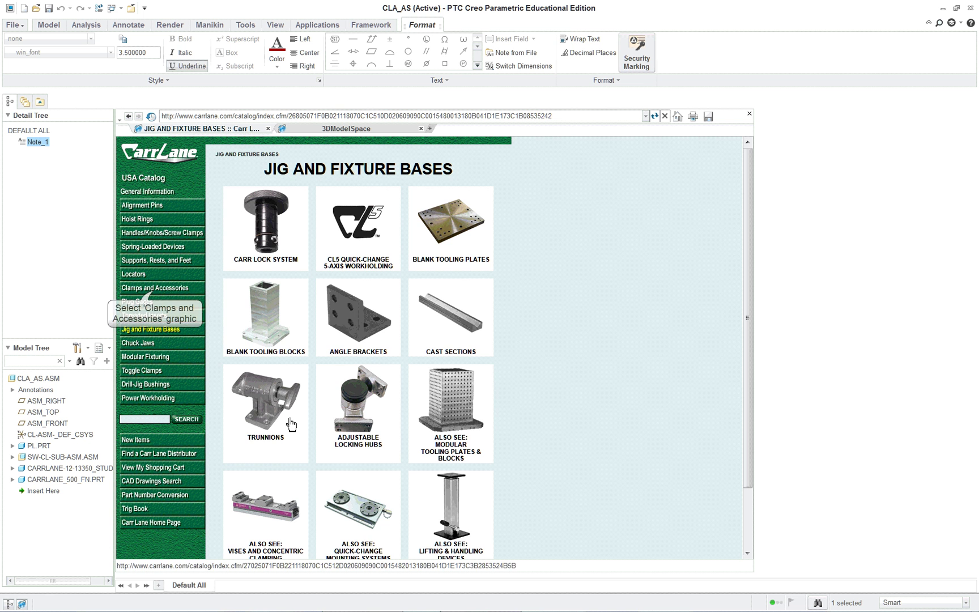
{"action": "left_click", "coordinate": [156, 290]}
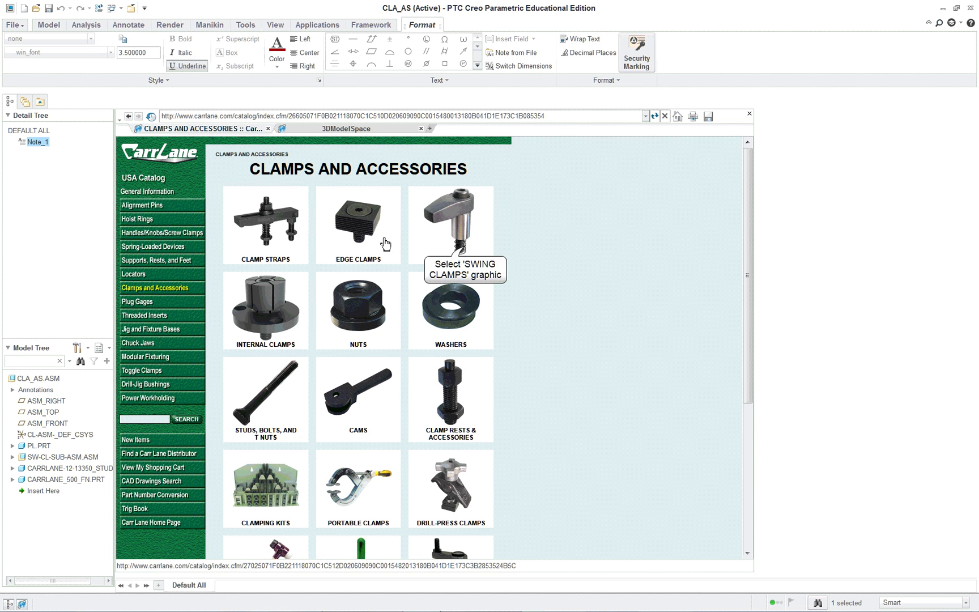
{"action": "left_click", "coordinate": [462, 227]}
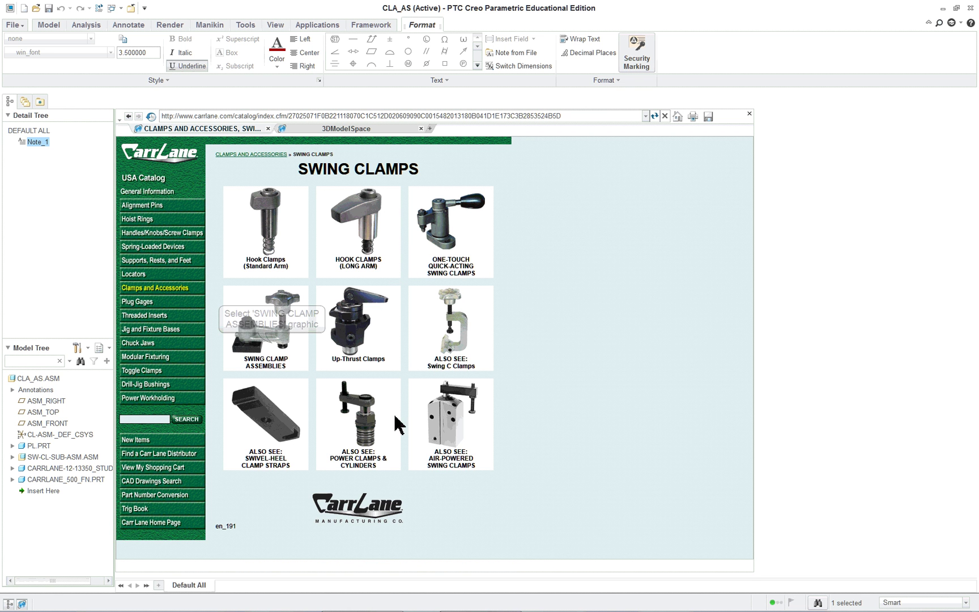
{"action": "left_click", "coordinate": [274, 347]}
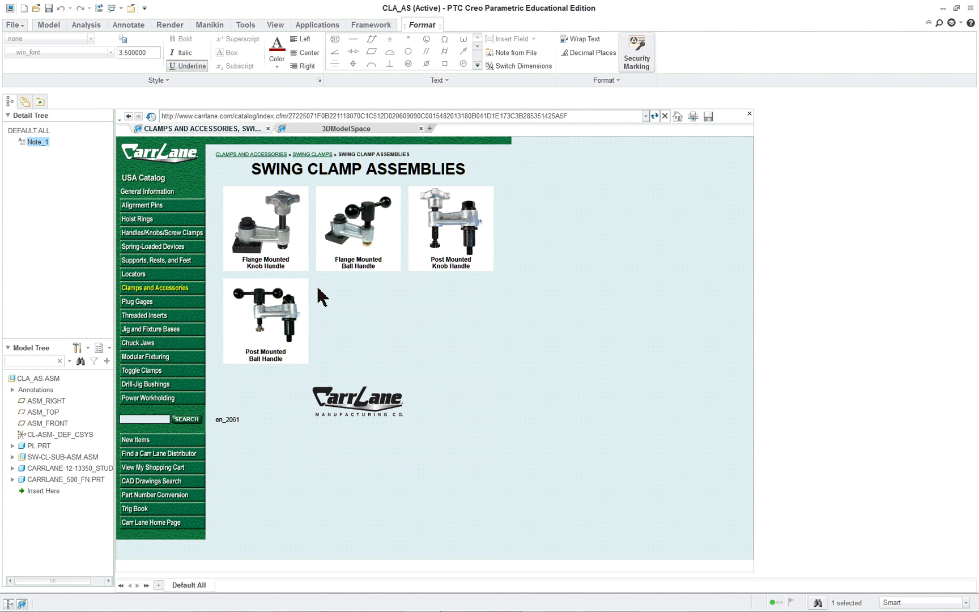
{"action": "left_click", "coordinate": [371, 226]}
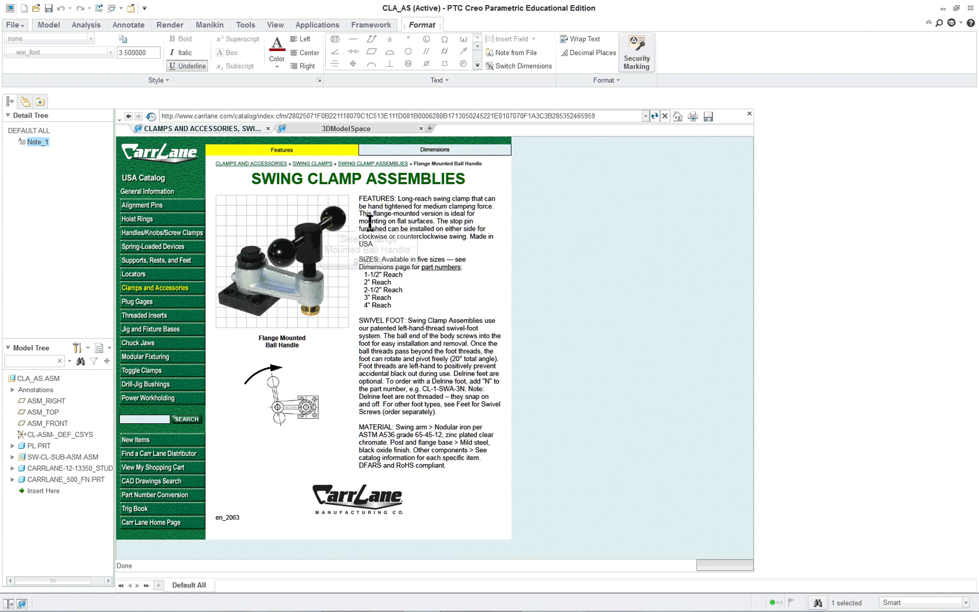
{"action": "left_click", "coordinate": [435, 150]}
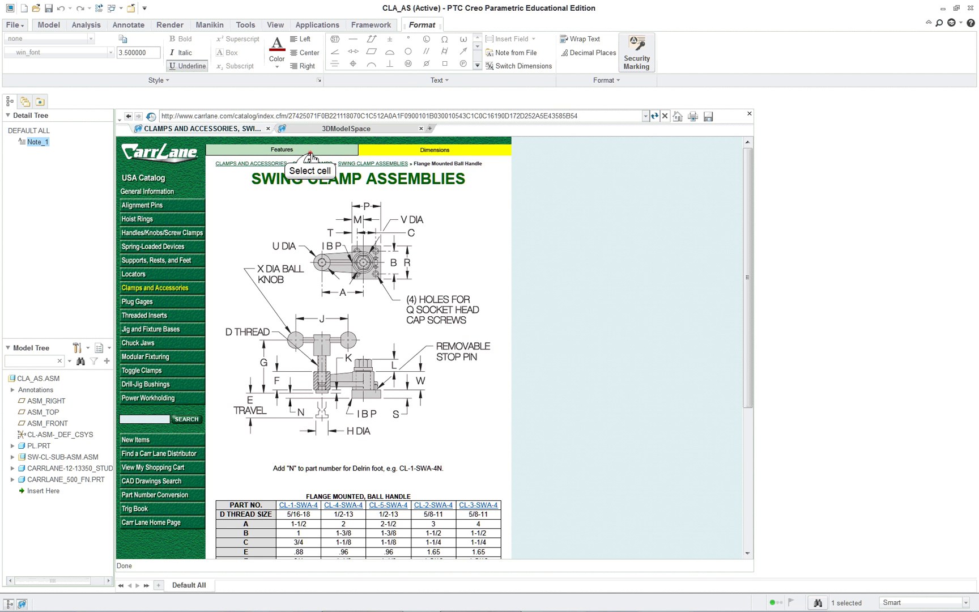
{"action": "left_click", "coordinate": [337, 152]}
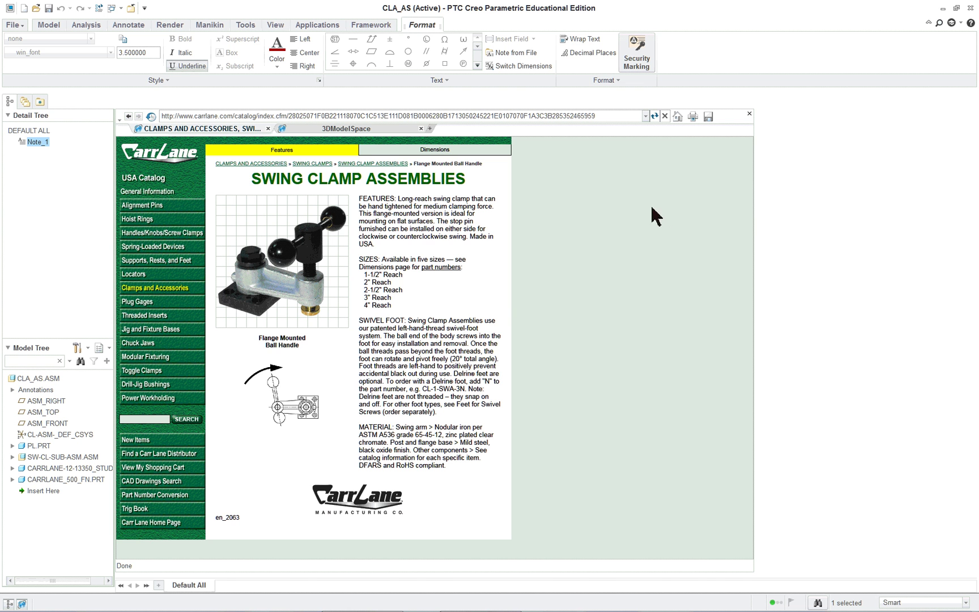
- Close the embedded browser, deselect the note and return to the assembly's modeling commands
{"action": "left_click", "coordinate": [748, 112]}
{"action": "left_click", "coordinate": [232, 193]}
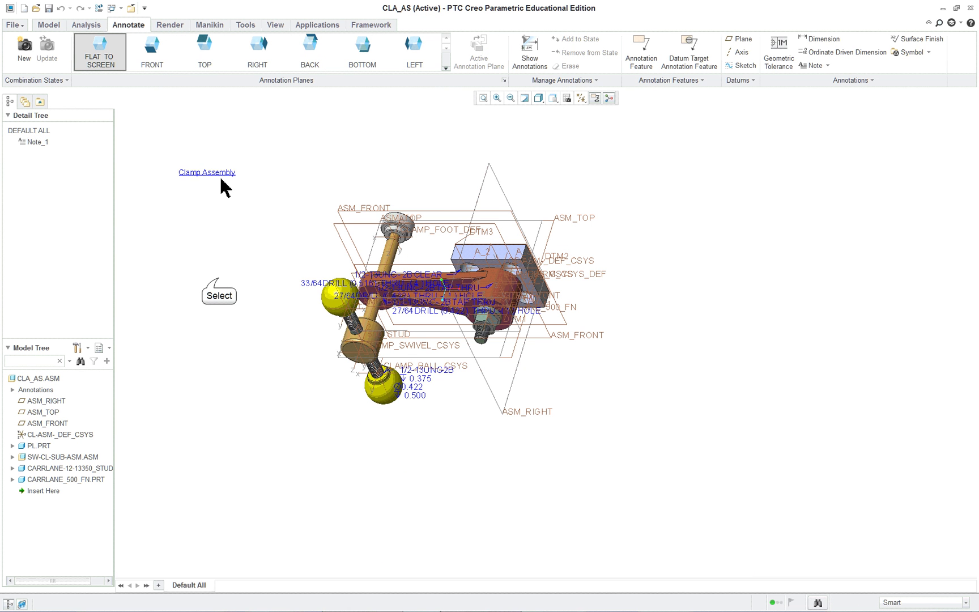
{"action": "left_click", "coordinate": [49, 24]}
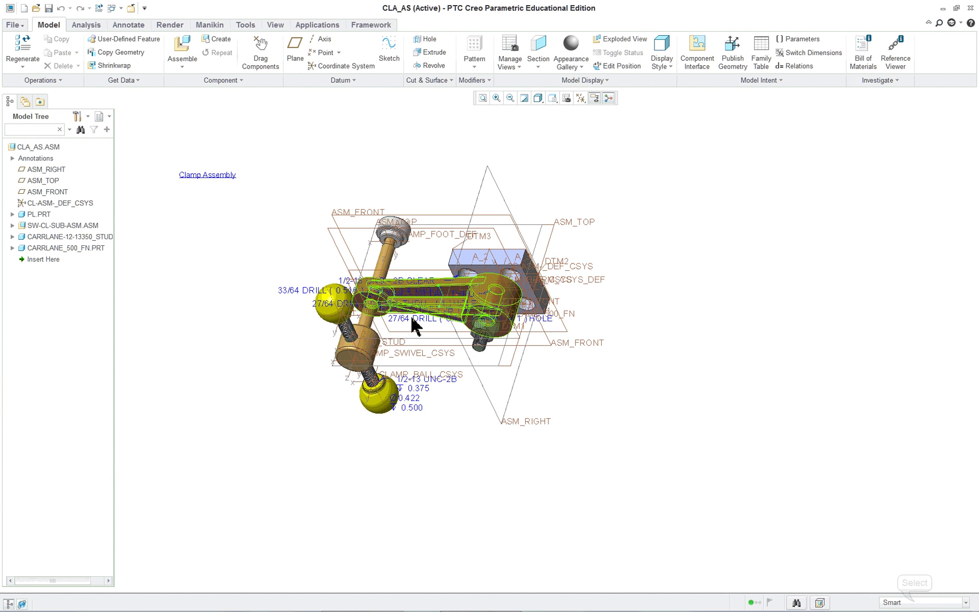
{"action": "left_click", "coordinate": [915, 604]}
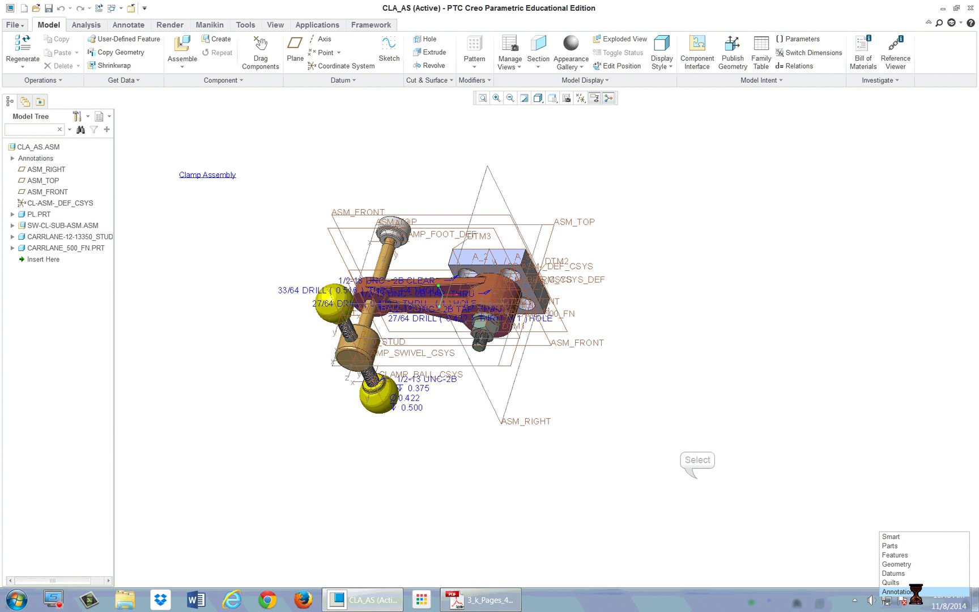
{"action": "left_click", "coordinate": [699, 481]}
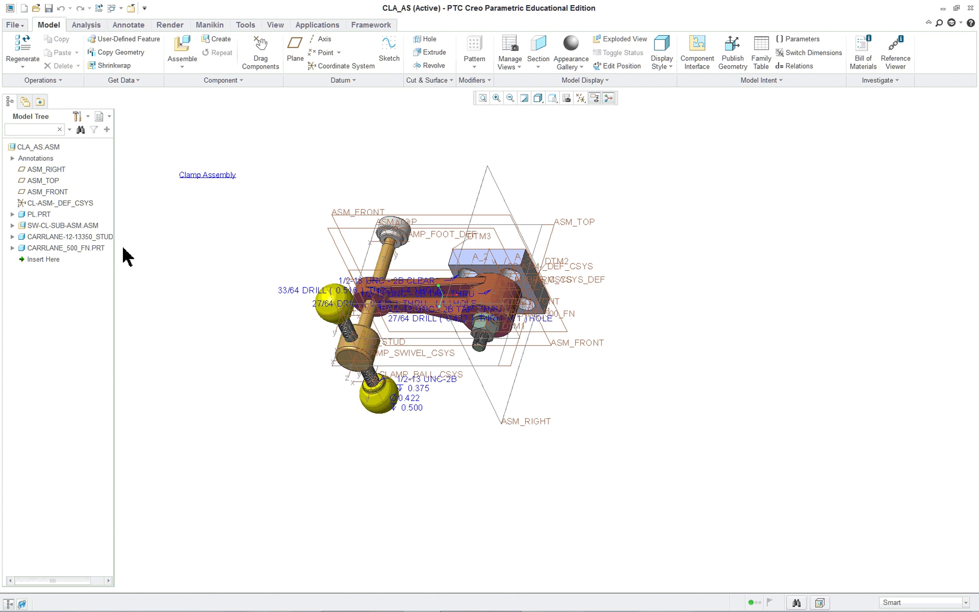
- Expand CARRLANE_500_FN.PRT, the CARRLANE-12-13350 stud and SW-CL-SUB-ASM.ASM to inspect the assembly's structure
{"action": "left_click", "coordinate": [12, 248]}
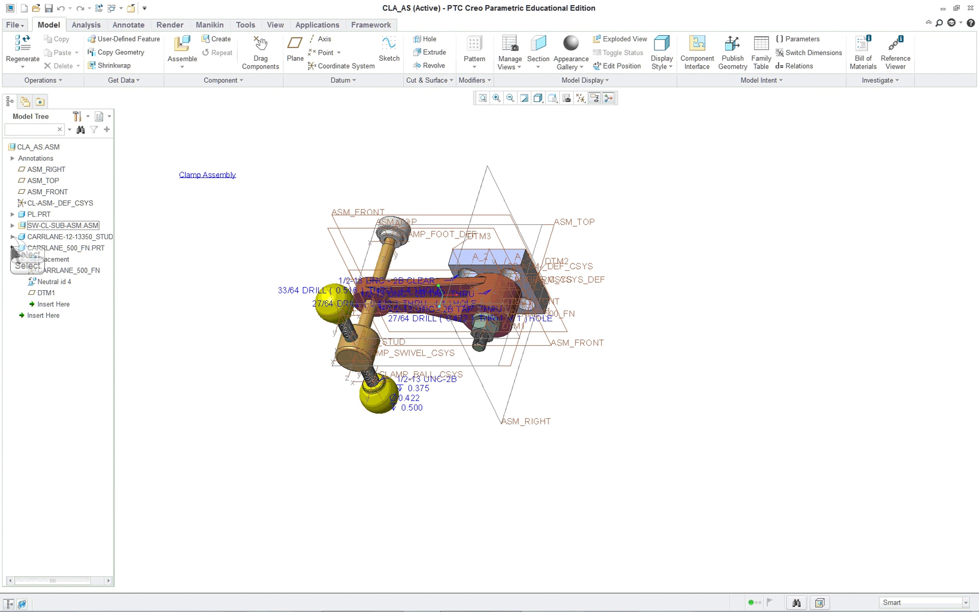
{"action": "left_click", "coordinate": [13, 237]}
{"action": "left_click", "coordinate": [12, 225]}
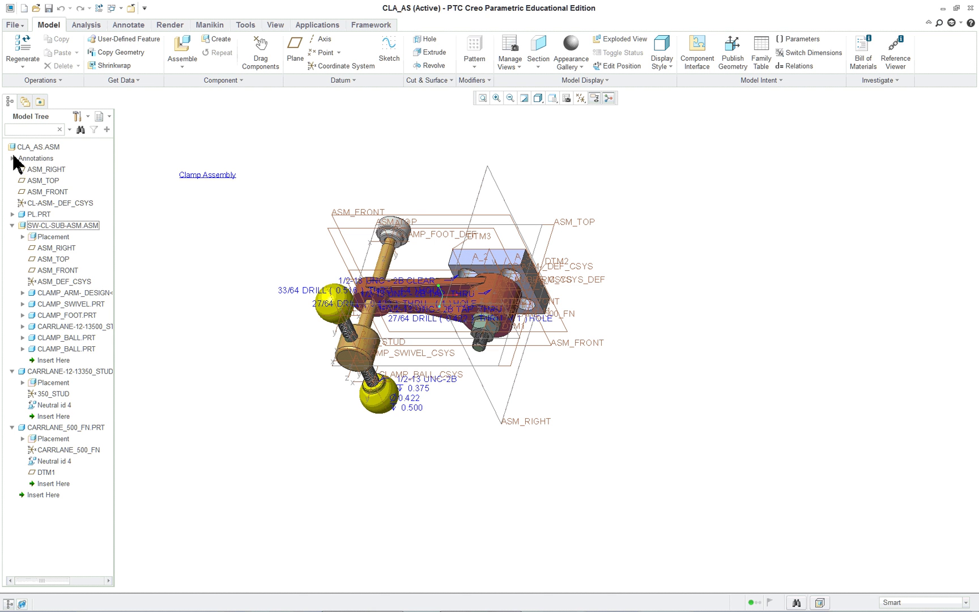
{"action": "left_click", "coordinate": [57, 203]}
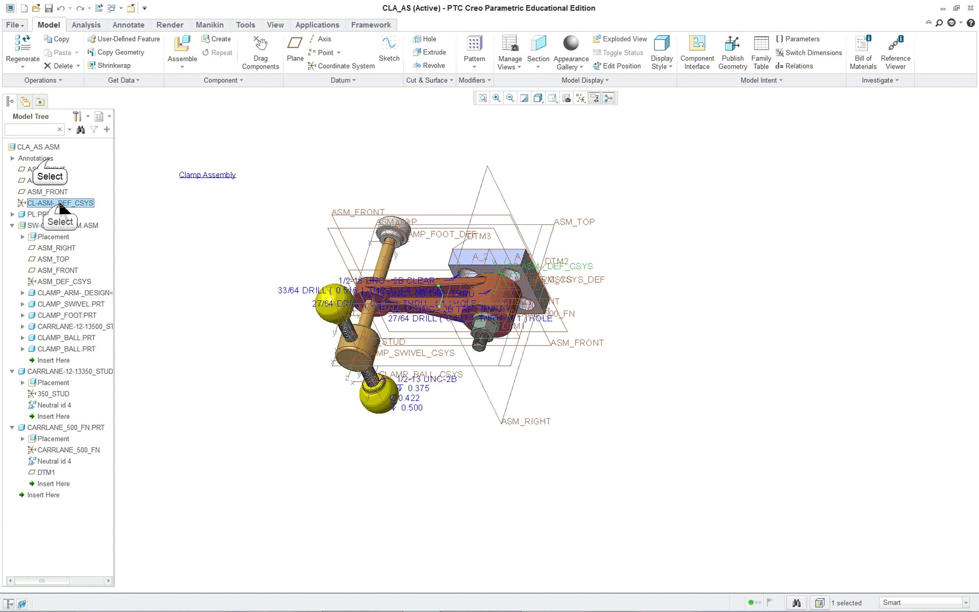
{"action": "left_click", "coordinate": [49, 159]}
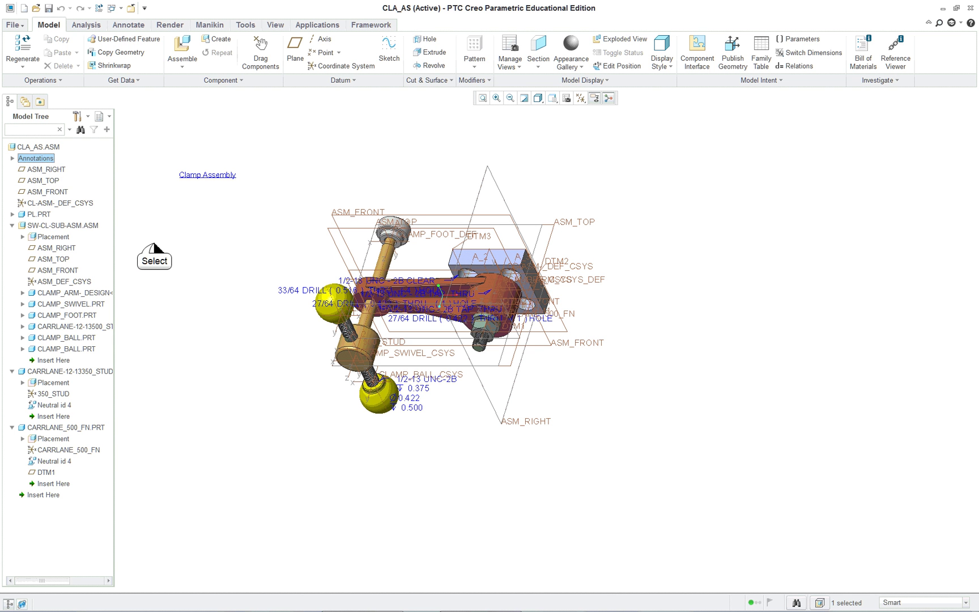
{"action": "left_click", "coordinate": [155, 247]}
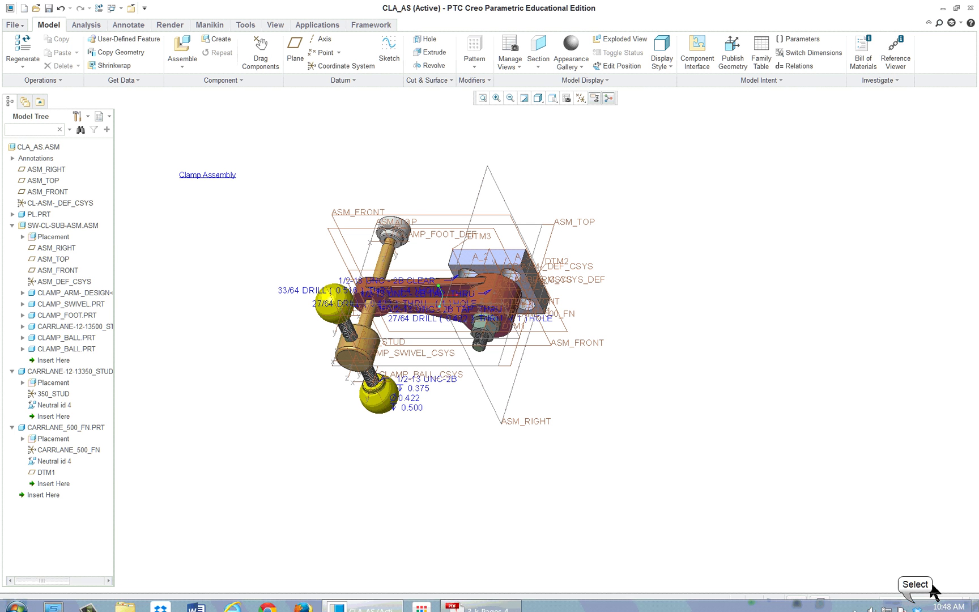
- Limit selection to annotations and set the Clamp Assembly note's text height to 5
{"action": "left_click", "coordinate": [916, 605]}
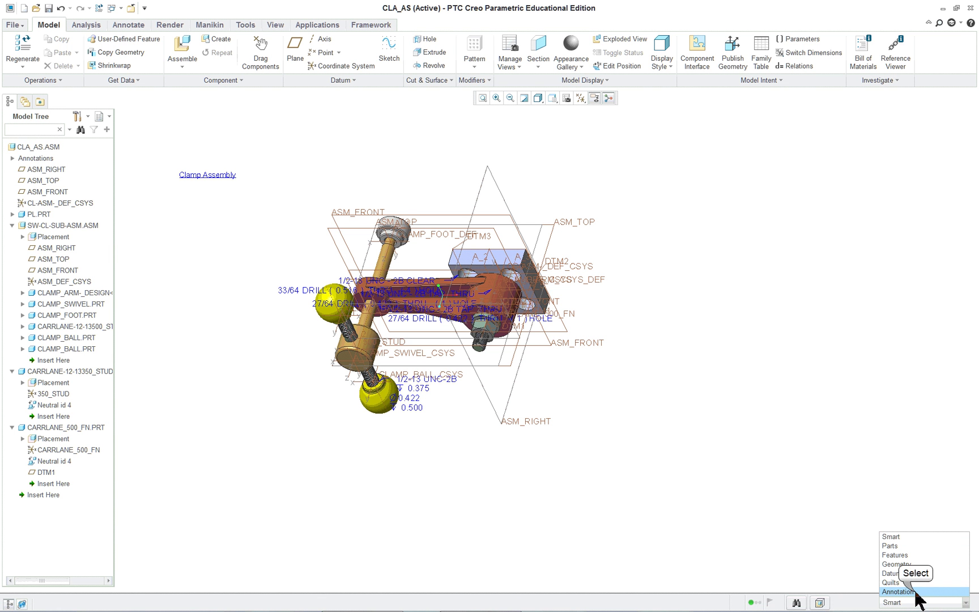
{"action": "left_click", "coordinate": [916, 592]}
{"action": "left_click", "coordinate": [225, 176]}
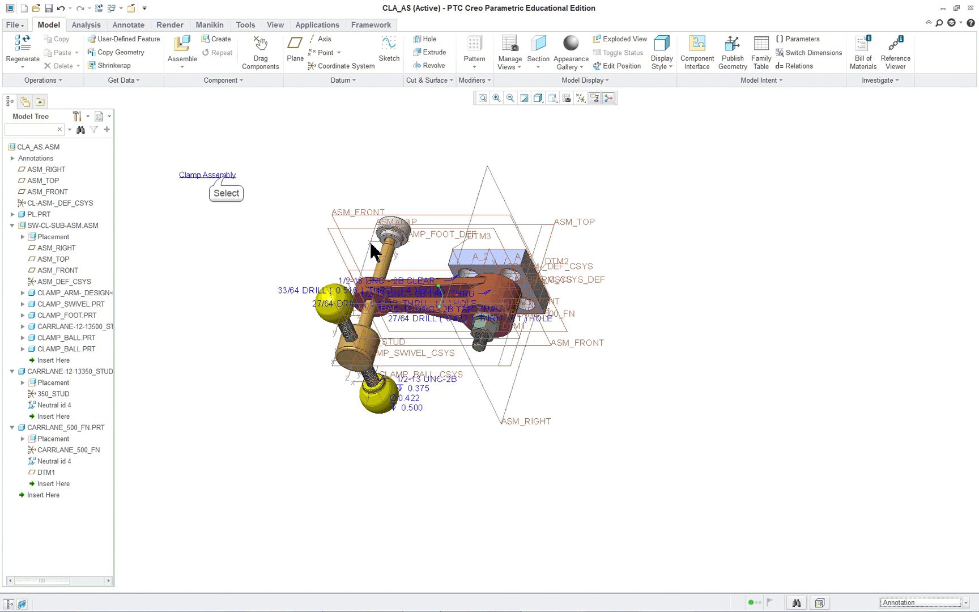
{"action": "right_click", "coordinate": [226, 178]}
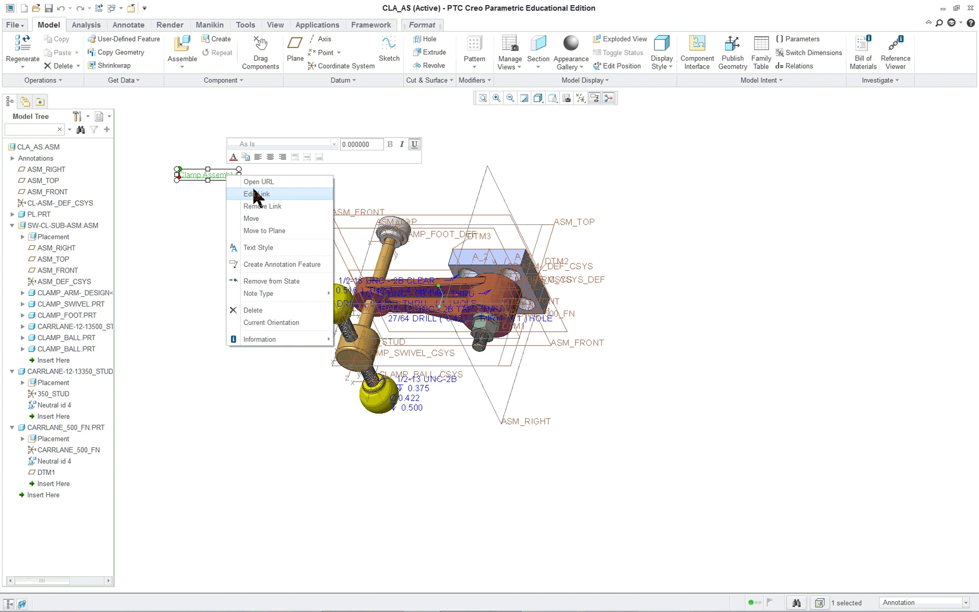
{"action": "left_click", "coordinate": [259, 248]}
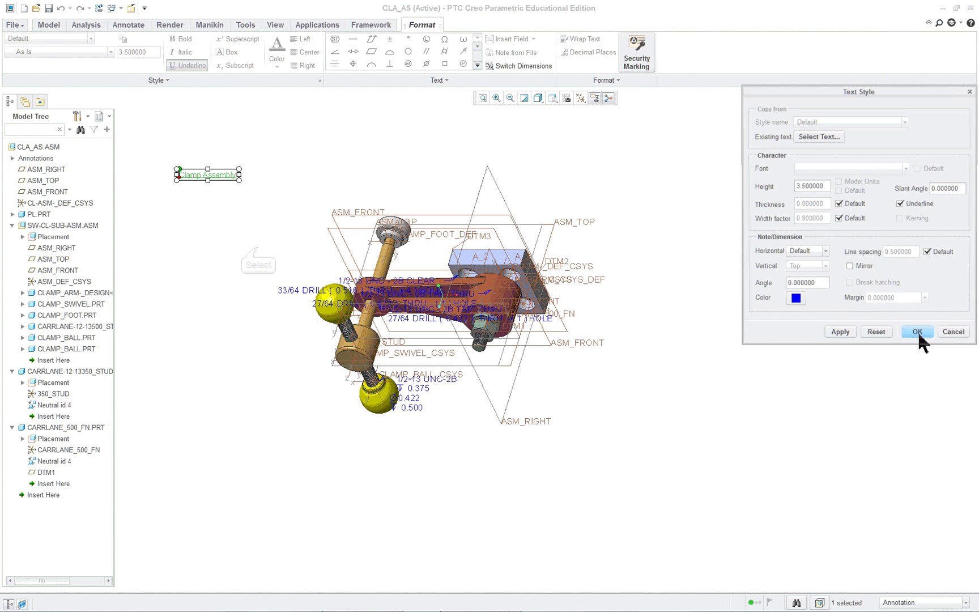
{"action": "left_click", "coordinate": [830, 189]}
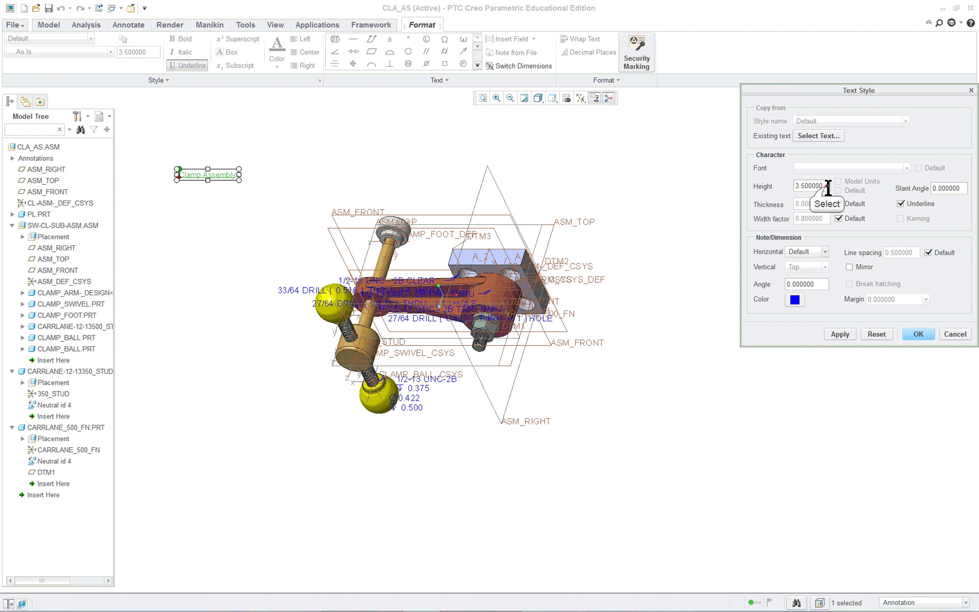
{"action": "left_click_drag", "start_coordinate": [828, 189], "coordinate": [759, 182]}
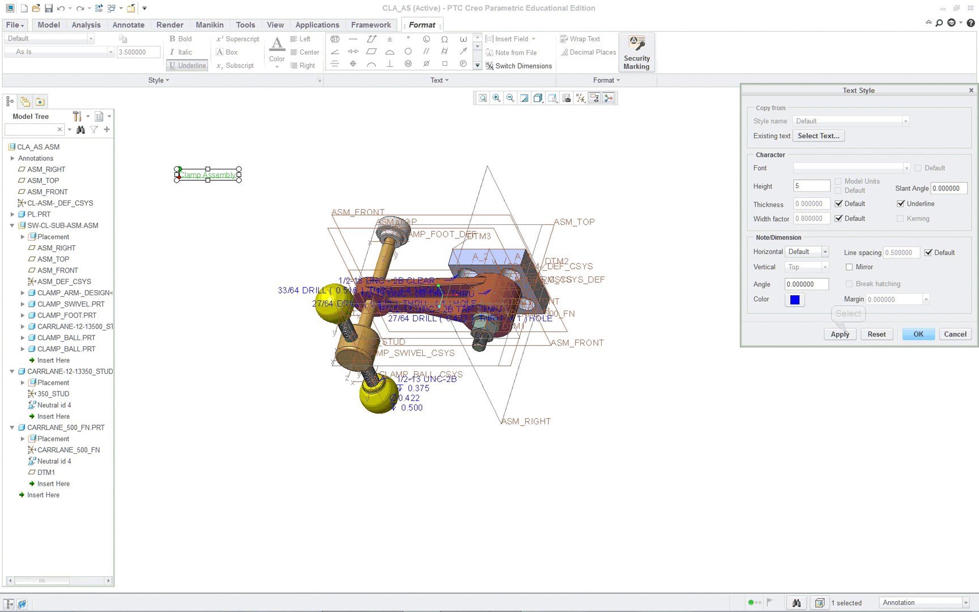
{"action": "left_click", "coordinate": [850, 334]}
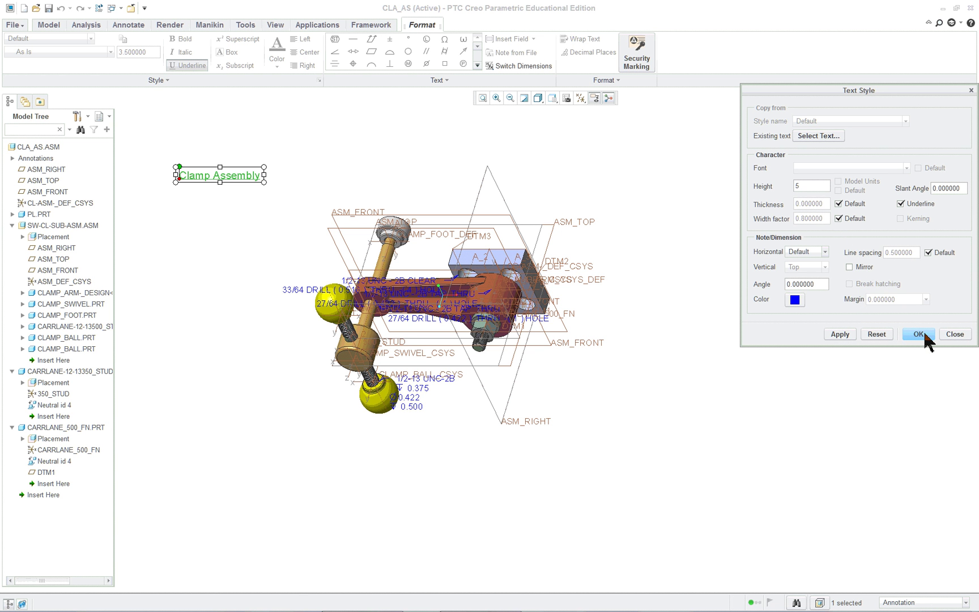
{"action": "left_click", "coordinate": [955, 335]}
{"action": "left_click", "coordinate": [800, 367]}
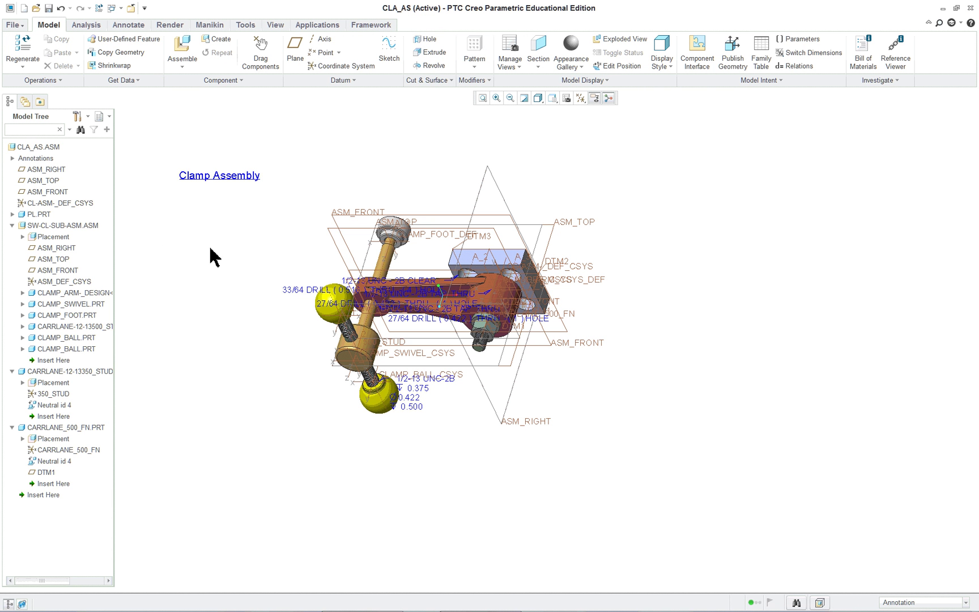
- Restore the Smart selection filter and check that the Clamp Assembly note can be selected with it
{"action": "left_click", "coordinate": [217, 181]}
{"action": "left_click", "coordinate": [205, 236]}
{"action": "left_click", "coordinate": [220, 181]}
{"action": "left_click", "coordinate": [225, 222]}
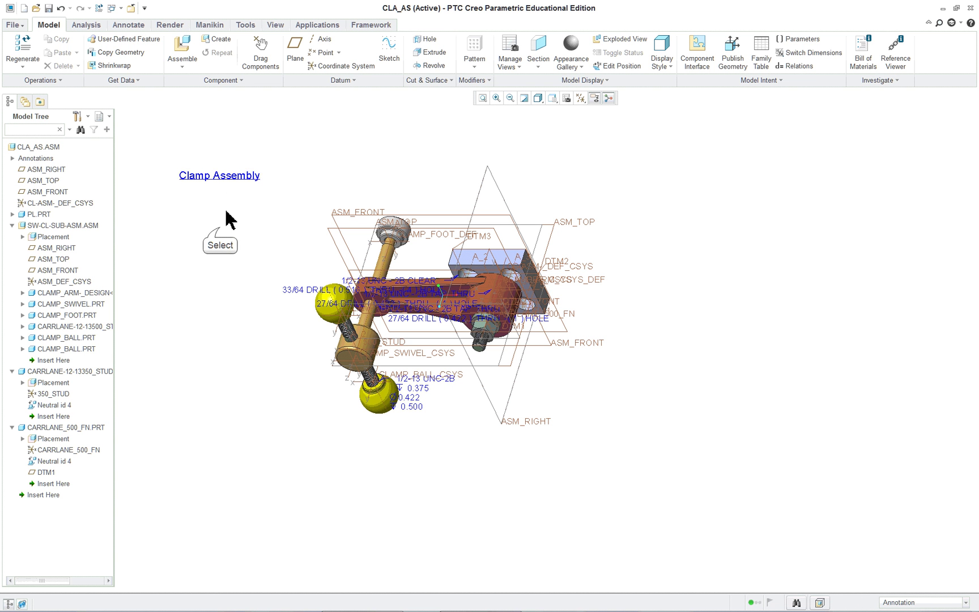
{"action": "left_click", "coordinate": [935, 603]}
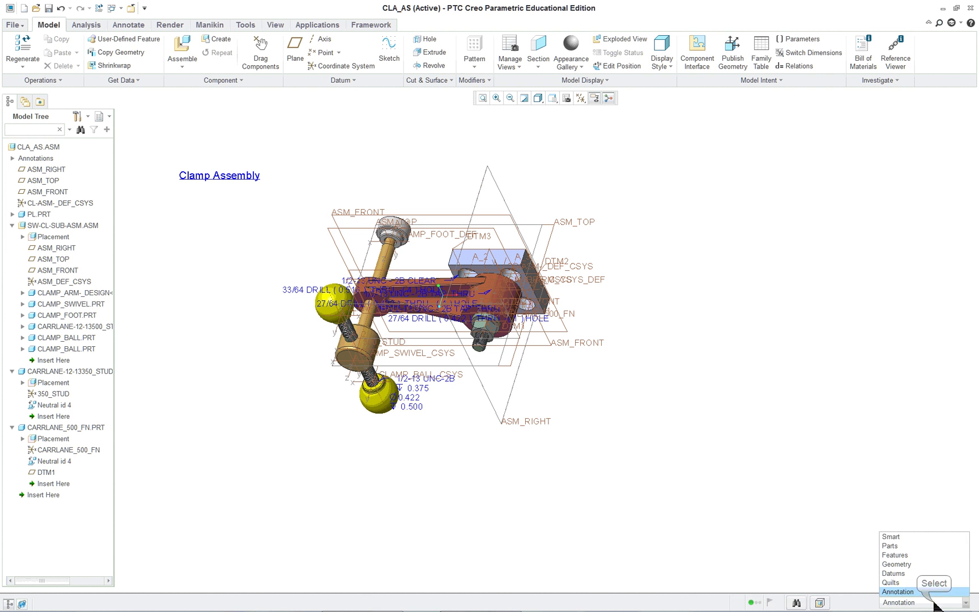
{"action": "left_click", "coordinate": [917, 537]}
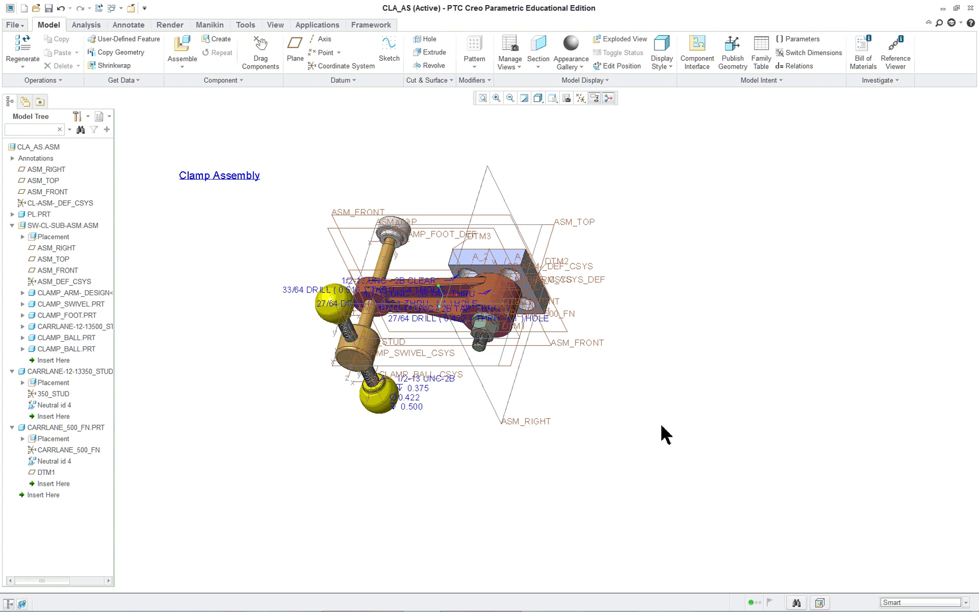
{"action": "left_click", "coordinate": [246, 178]}
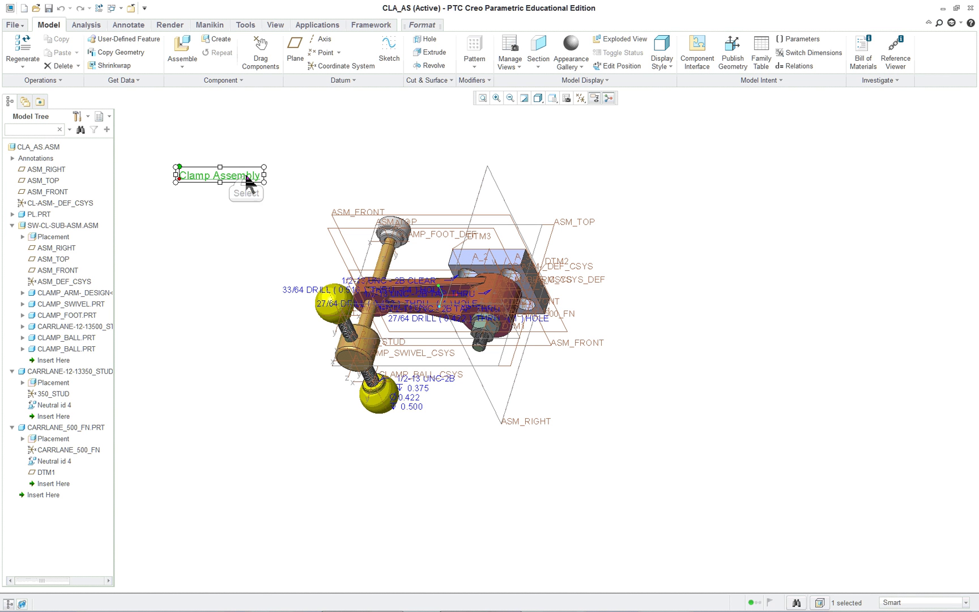
{"action": "left_click", "coordinate": [244, 248]}
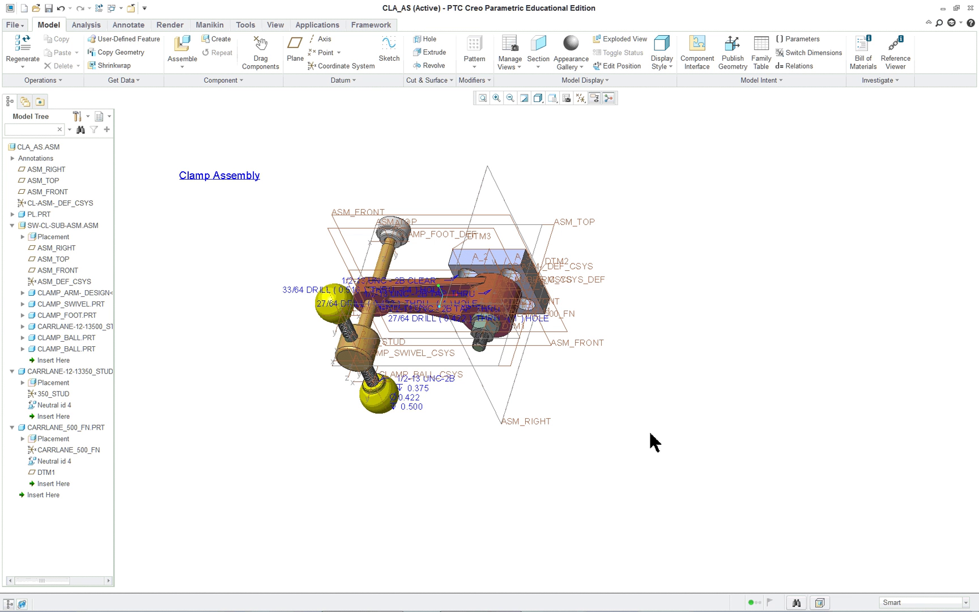
- Turn off the display of datum planes, axes, coordinate systems and annotations in the clamp assembly
{"action": "mouse_move", "coordinate": [652, 441]}
{"action": "middle_mouse_down"}
{"action": "mouse_move", "coordinate": [673, 372]}
{"action": "mouse_move", "coordinate": [663, 264]}
{"action": "mouse_move", "coordinate": [606, 279]}
{"action": "mouse_move", "coordinate": [598, 260]}
{"action": "mouse_move", "coordinate": [625, 274]}
{"action": "mouse_move", "coordinate": [623, 302]}
{"action": "mouse_move", "coordinate": [619, 293]}
{"action": "middle_mouse_up"}
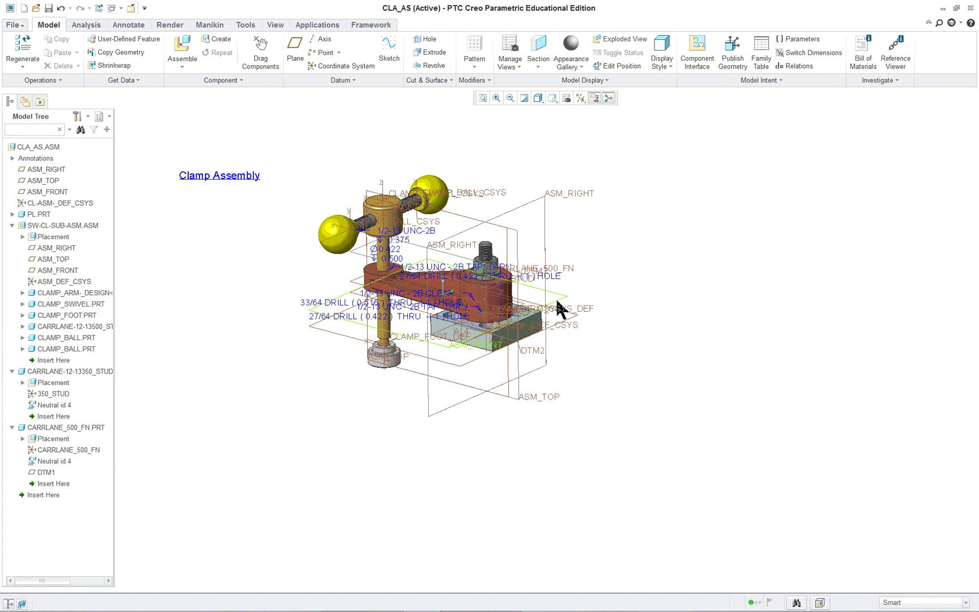
{"action": "middle_click_drag", "start_coordinate": [527, 338], "coordinate": [709, 396]}
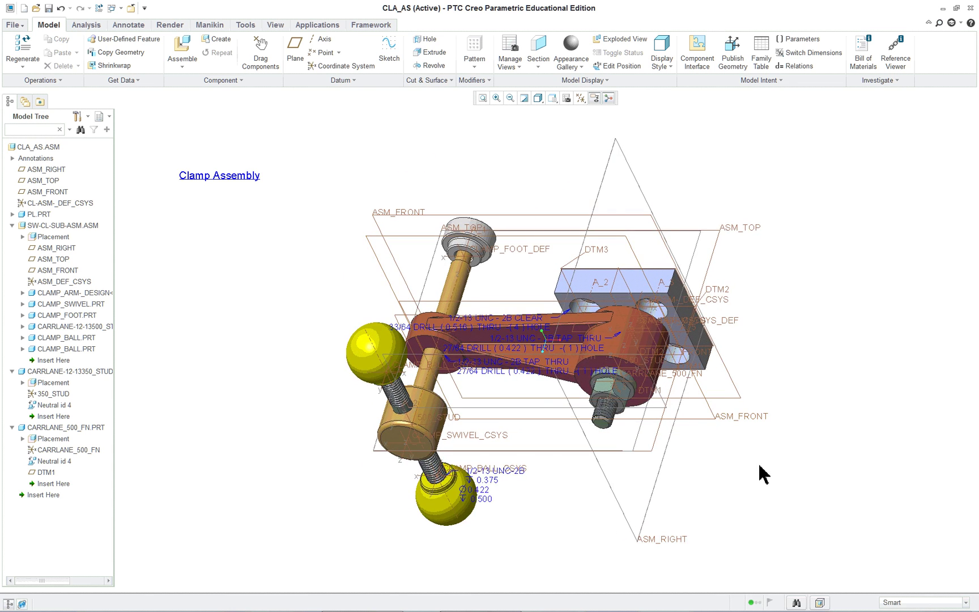
{"action": "mouse_move", "coordinate": [762, 473]}
{"action": "middle_mouse_down"}
{"action": "mouse_move", "coordinate": [449, 402]}
{"action": "mouse_move", "coordinate": [684, 434]}
{"action": "mouse_move", "coordinate": [690, 409]}
{"action": "middle_mouse_up"}
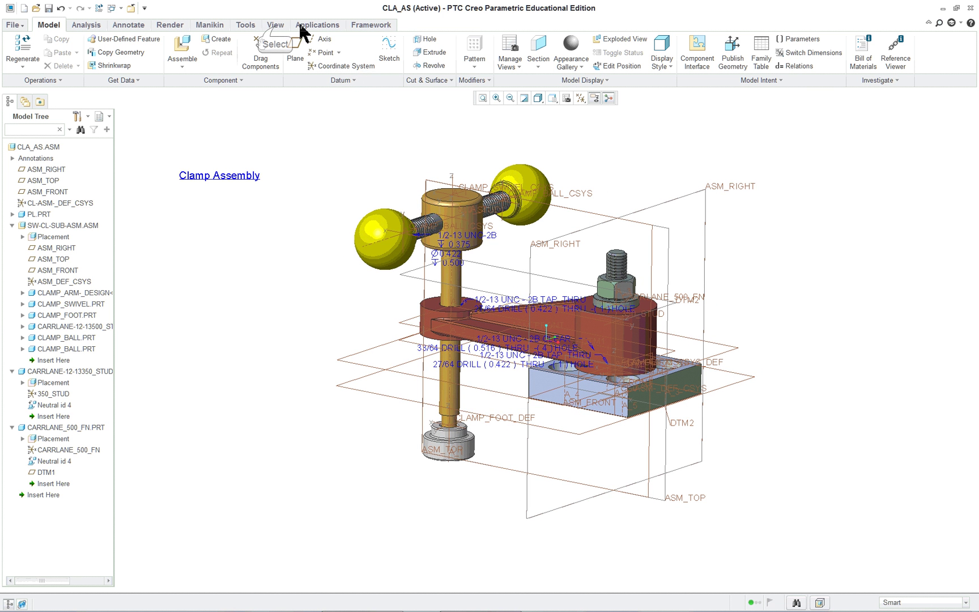
{"action": "left_click", "coordinate": [276, 25]}
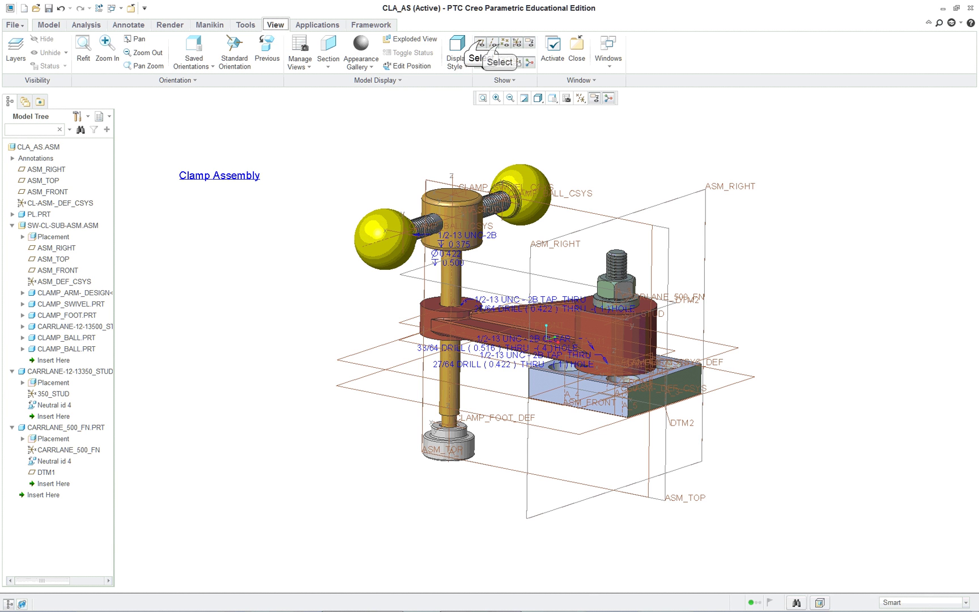
{"action": "left_click", "coordinate": [493, 43]}
{"action": "left_click", "coordinate": [497, 43]}
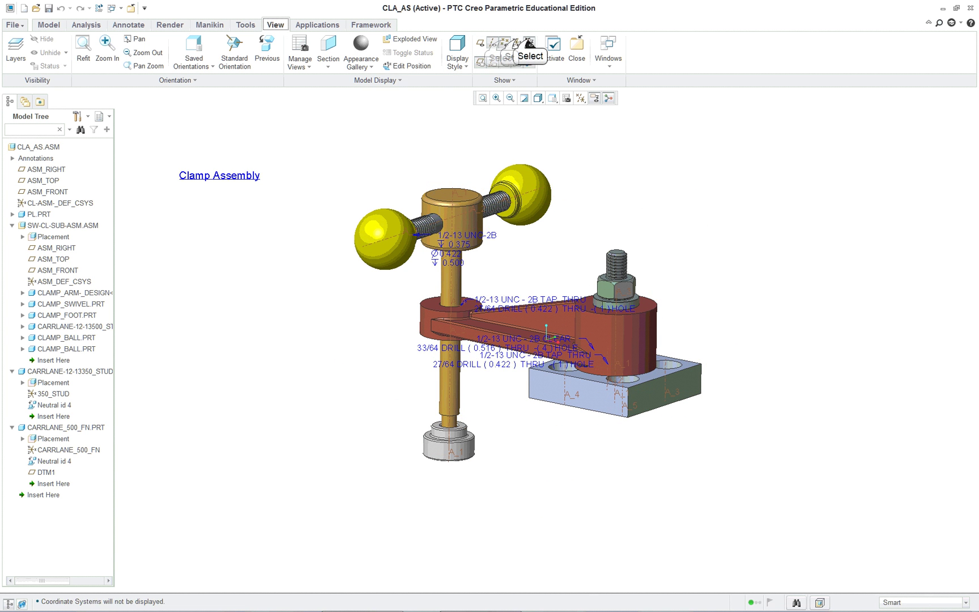
{"action": "left_click", "coordinate": [502, 45]}
{"action": "left_click", "coordinate": [498, 43]}
{"action": "left_click", "coordinate": [506, 62]}
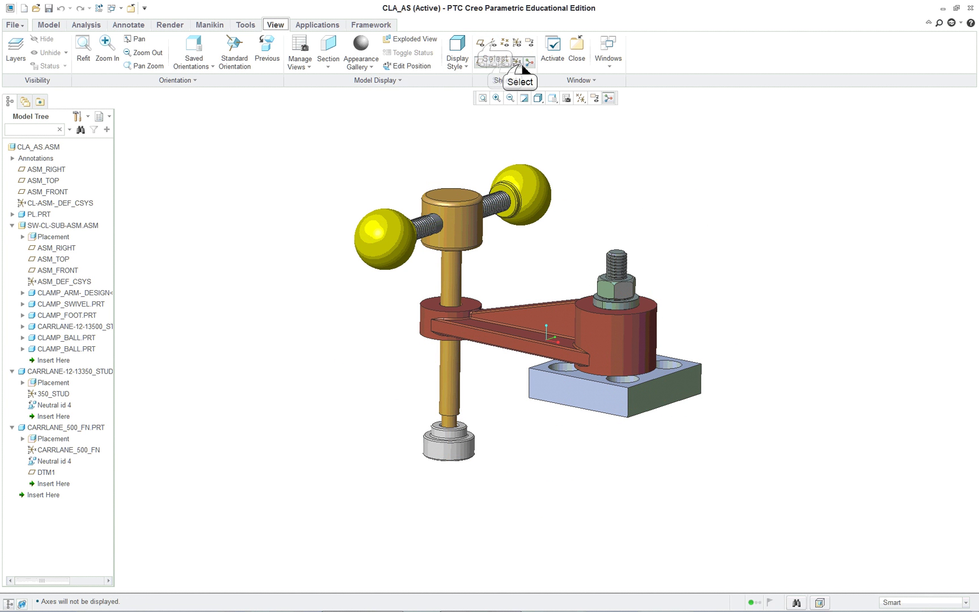
- Turn off the name tags of the datum axes and datum planes
{"action": "left_click", "coordinate": [505, 61]}
{"action": "left_click", "coordinate": [492, 61]}
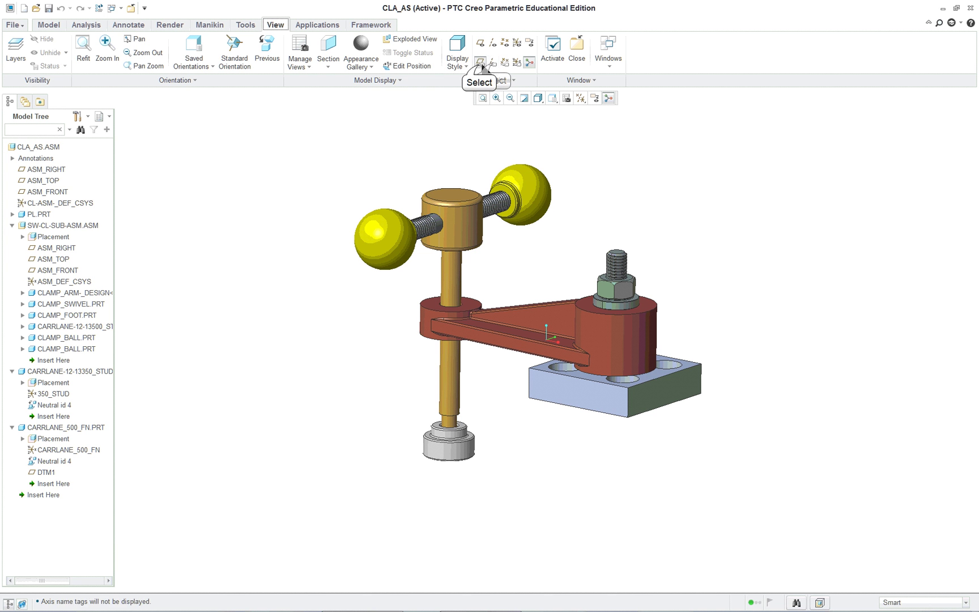
{"action": "left_click", "coordinate": [480, 62]}
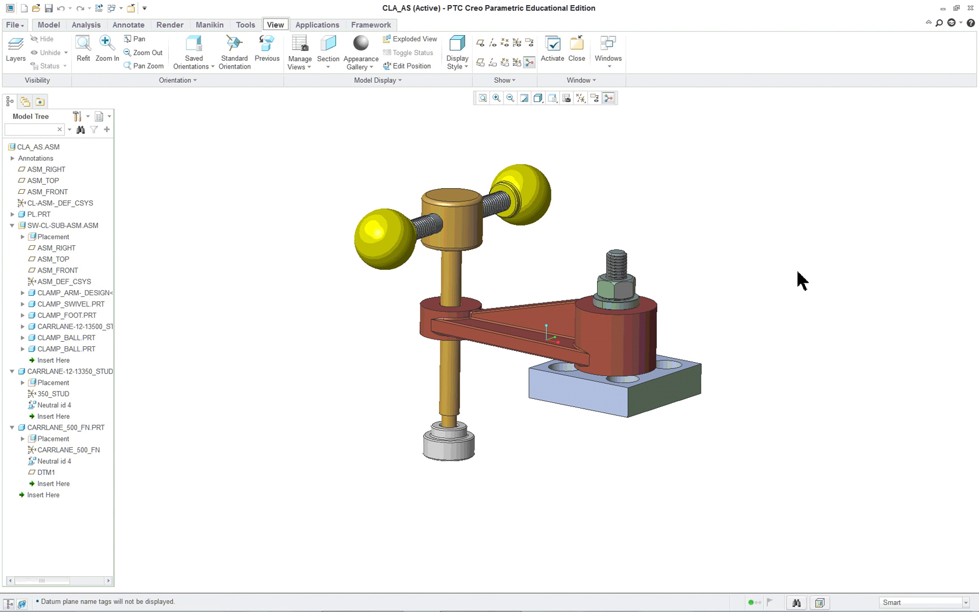
- Save an upright view of the clamp, with the base plate at the right, as a named orientation RVIEW
{"action": "mouse_move", "coordinate": [777, 320]}
{"action": "middle_mouse_down"}
{"action": "mouse_move", "coordinate": [776, 258]}
{"action": "mouse_move", "coordinate": [708, 318]}
{"action": "mouse_move", "coordinate": [693, 319]}
{"action": "mouse_move", "coordinate": [697, 293]}
{"action": "middle_mouse_up"}
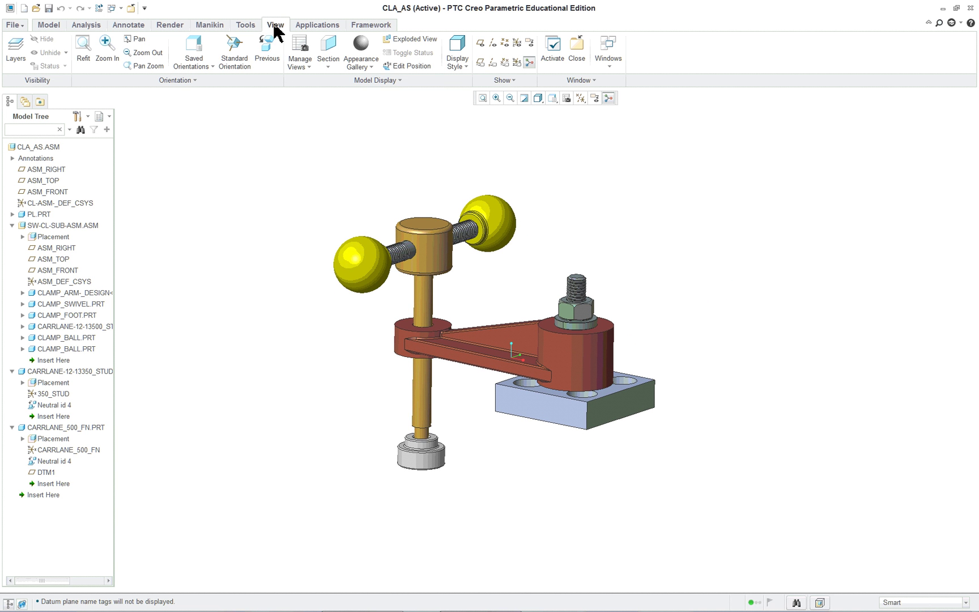
{"action": "left_click", "coordinate": [208, 67]}
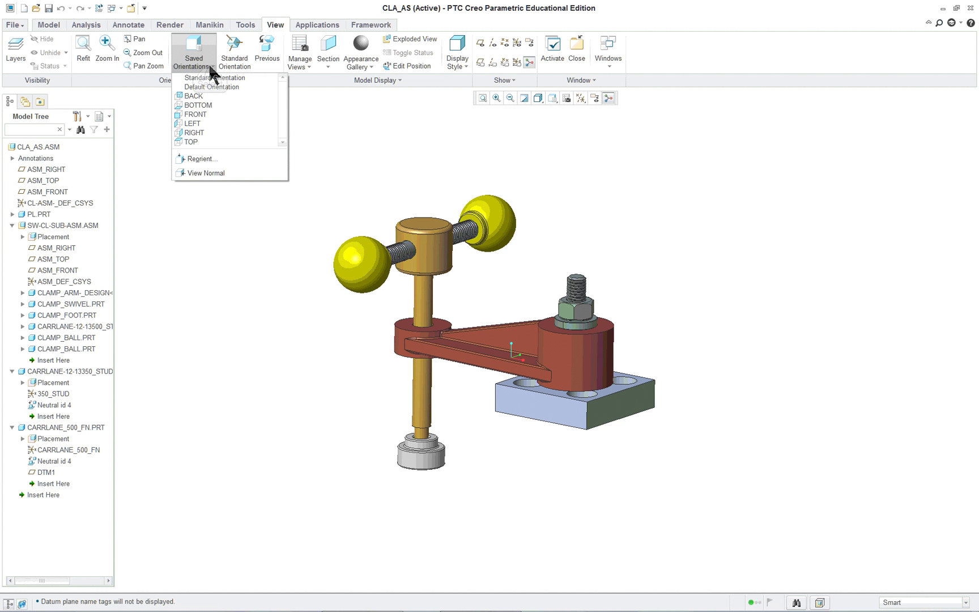
{"action": "left_click", "coordinate": [201, 159]}
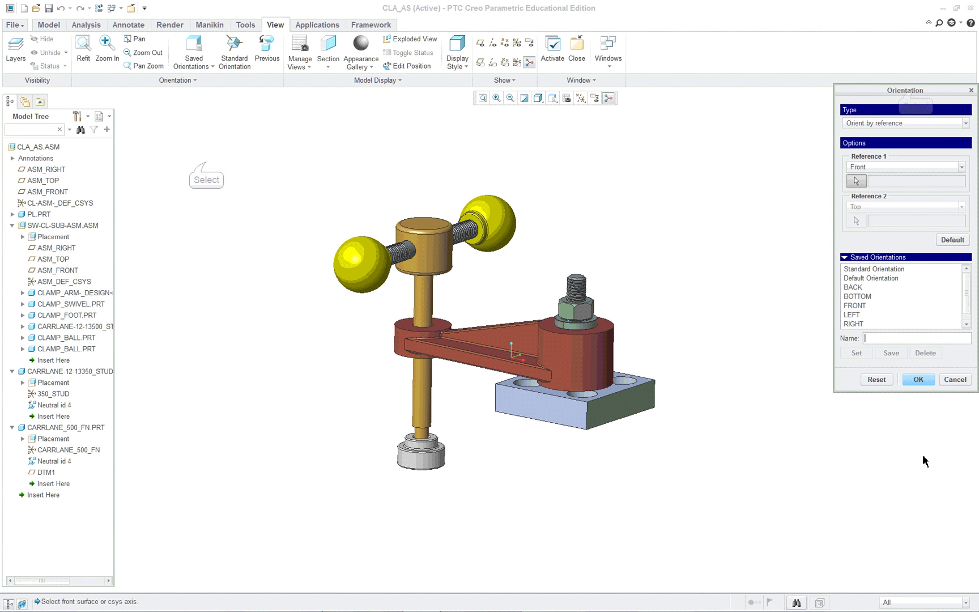
{"action": "left_click_drag", "start_coordinate": [915, 92], "coordinate": [806, 78]}
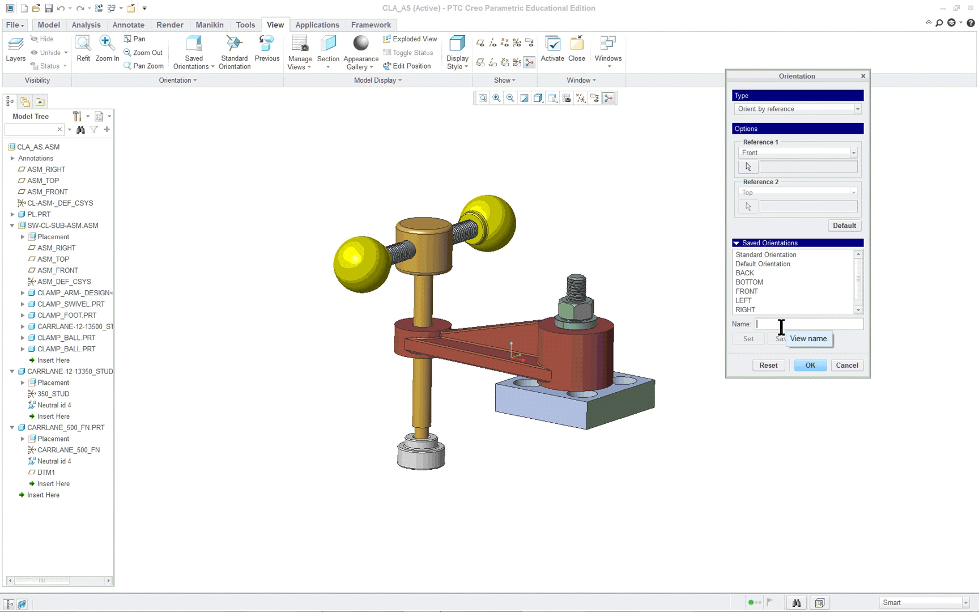
{"action": "type", "text": "Rview"}
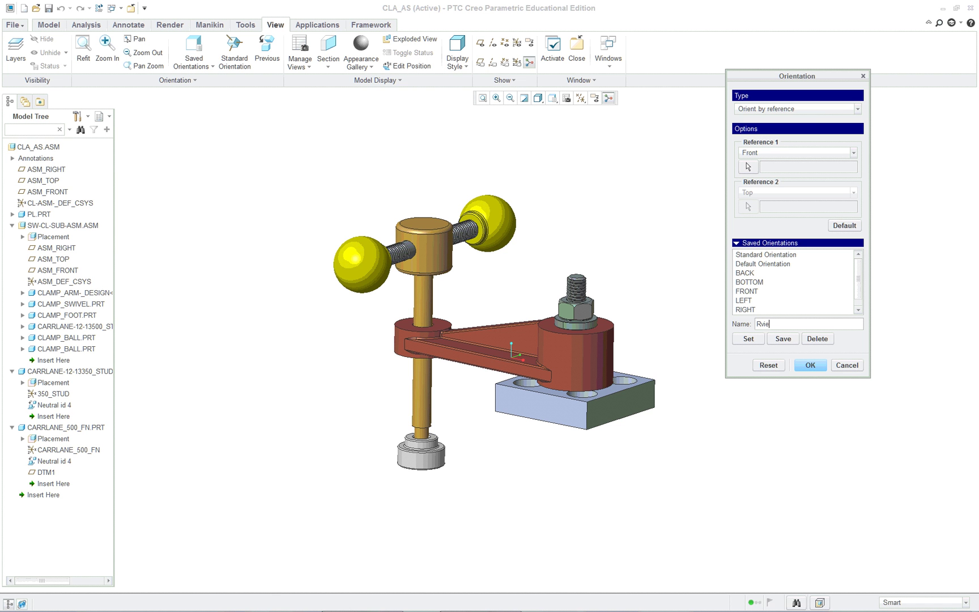
{"action": "left_click", "coordinate": [788, 343]}
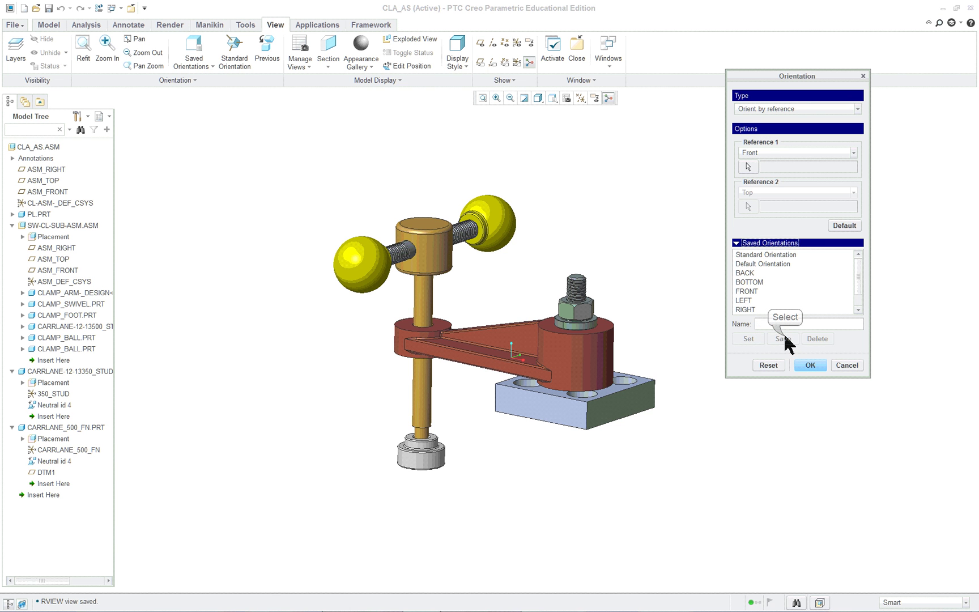
- Check the saved orientations by recalling FRONT and BOTTOM, ending on RVIEW
{"action": "left_click_drag", "start_coordinate": [860, 289], "coordinate": [864, 301]}
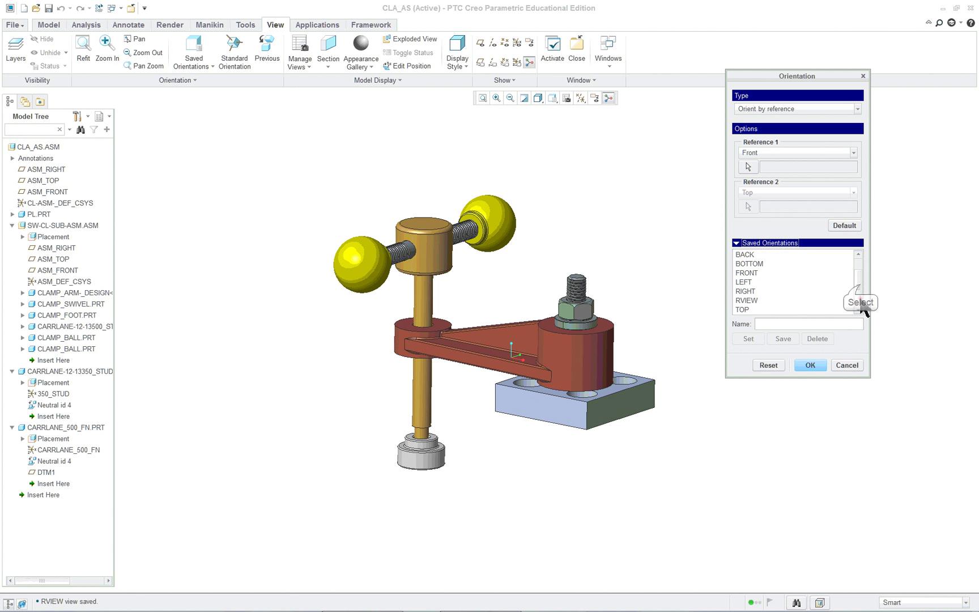
{"action": "left_click", "coordinate": [756, 302]}
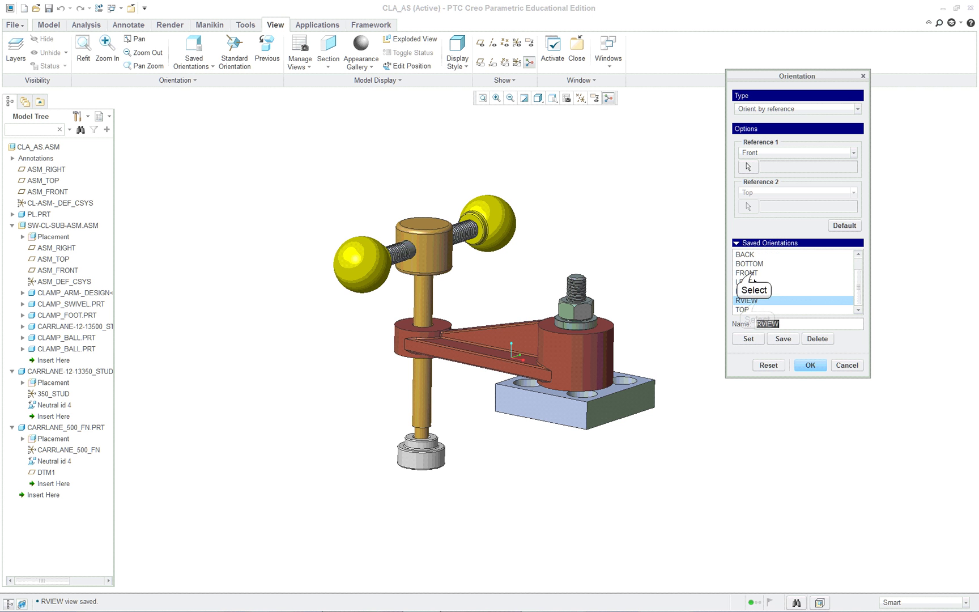
{"action": "double_click", "coordinate": [753, 274]}
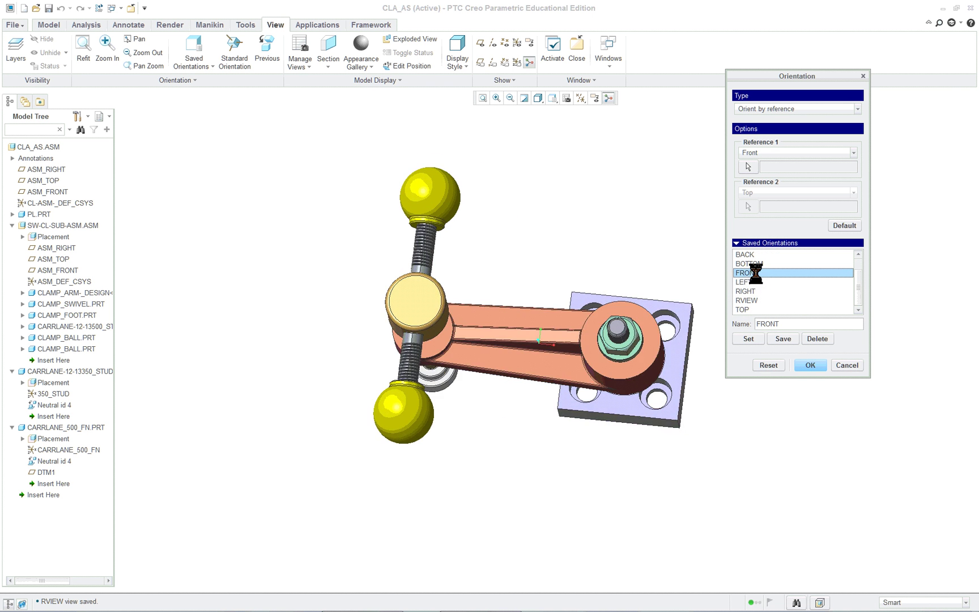
{"action": "double_click", "coordinate": [756, 264]}
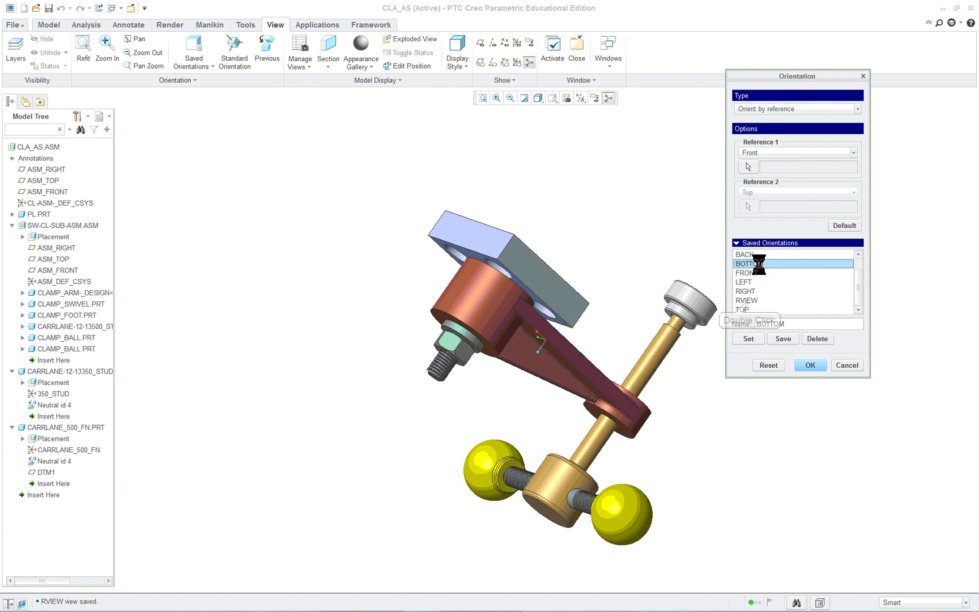
{"action": "double_click", "coordinate": [749, 300]}
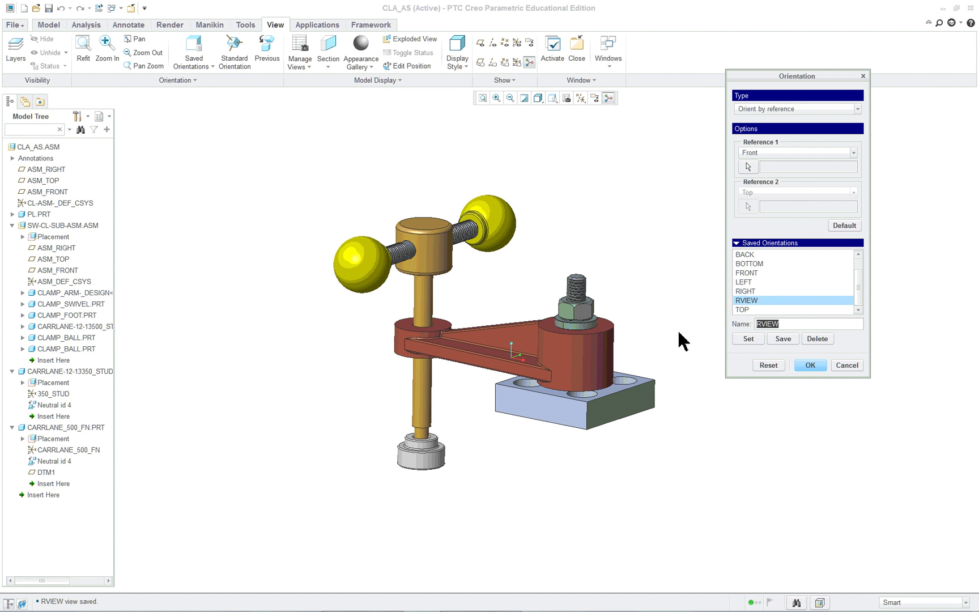
- Turn the upright clamp so the base plate is at the left and save the orientation as LOVIEW
{"action": "mouse_move", "coordinate": [684, 338]}
{"action": "middle_mouse_down"}
{"action": "mouse_move", "coordinate": [657, 313]}
{"action": "mouse_move", "coordinate": [596, 310]}
{"action": "mouse_move", "coordinate": [590, 328]}
{"action": "mouse_move", "coordinate": [574, 330]}
{"action": "middle_mouse_up"}
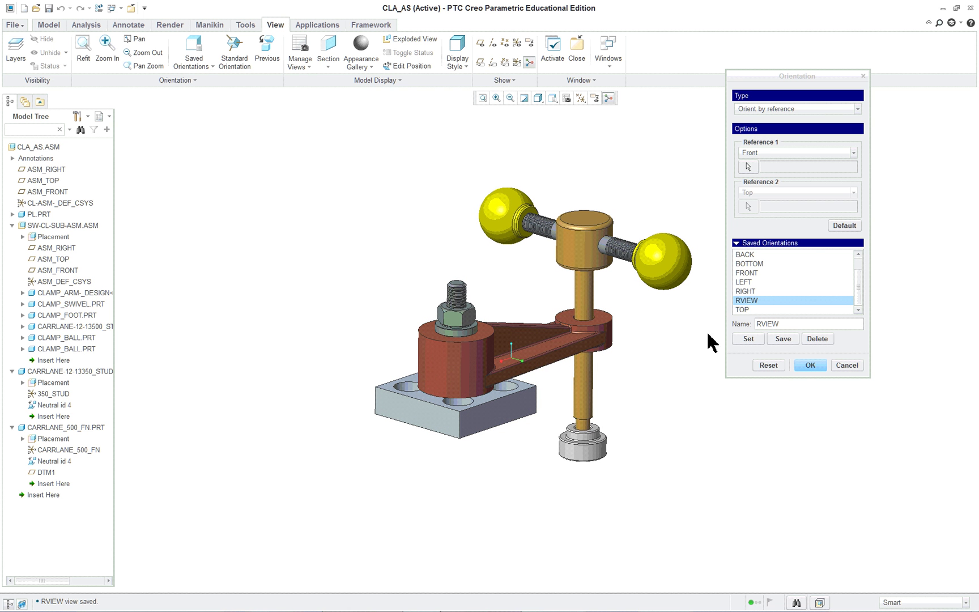
{"action": "double_click", "coordinate": [786, 322]}
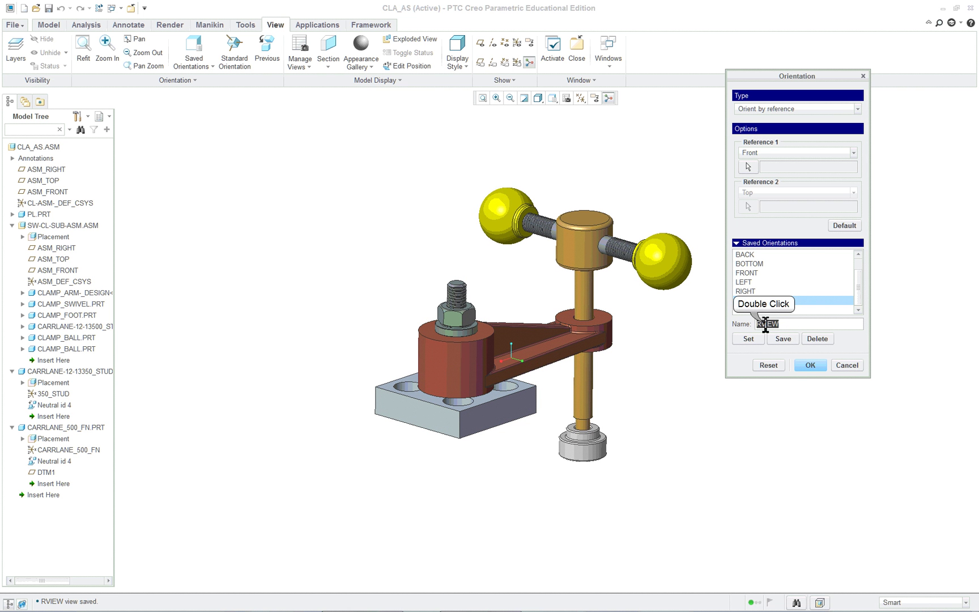
{"action": "left_click", "coordinate": [762, 324]}
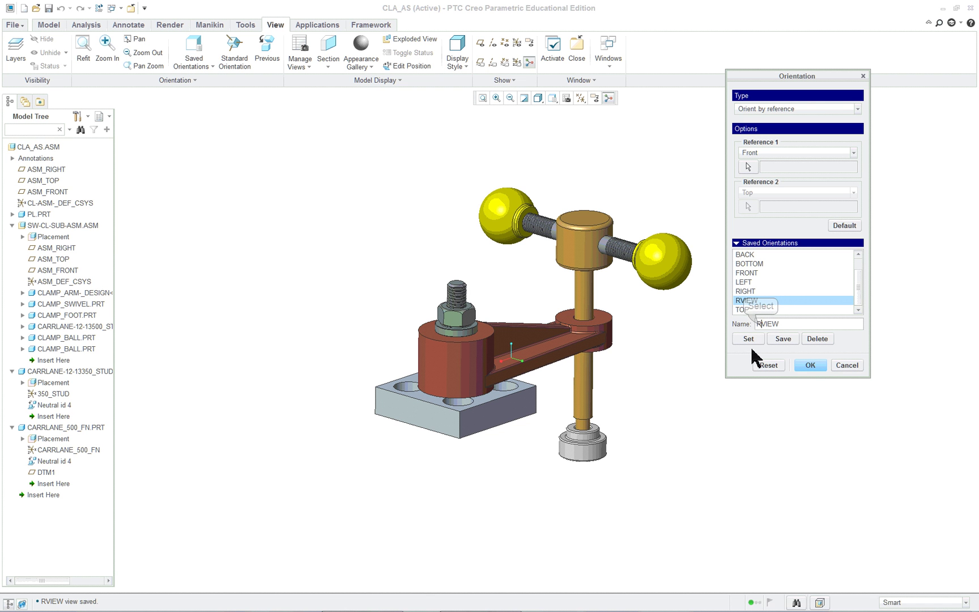
{"action": "key", "text": "BackSpace"}
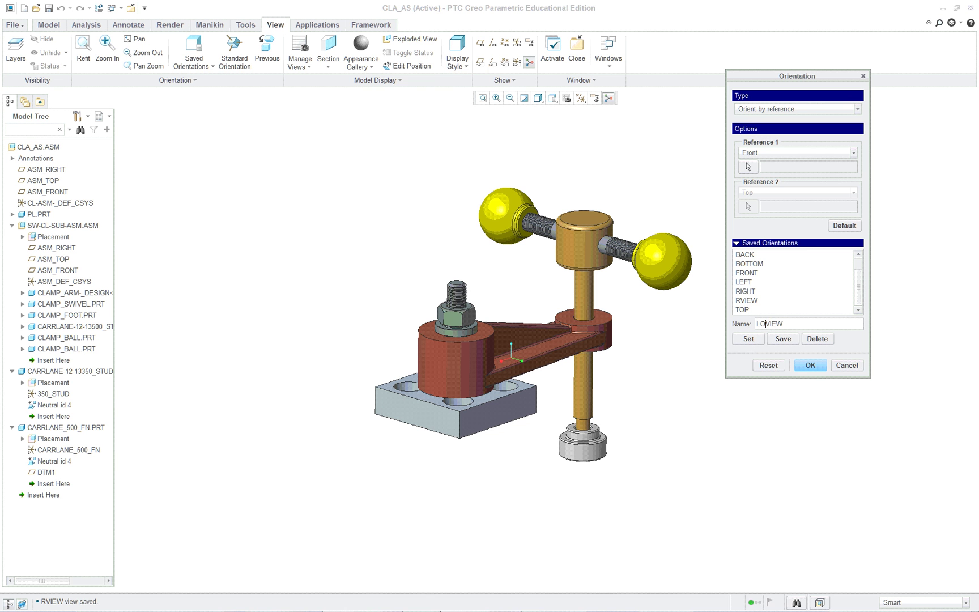
{"action": "left_click", "coordinate": [783, 338]}
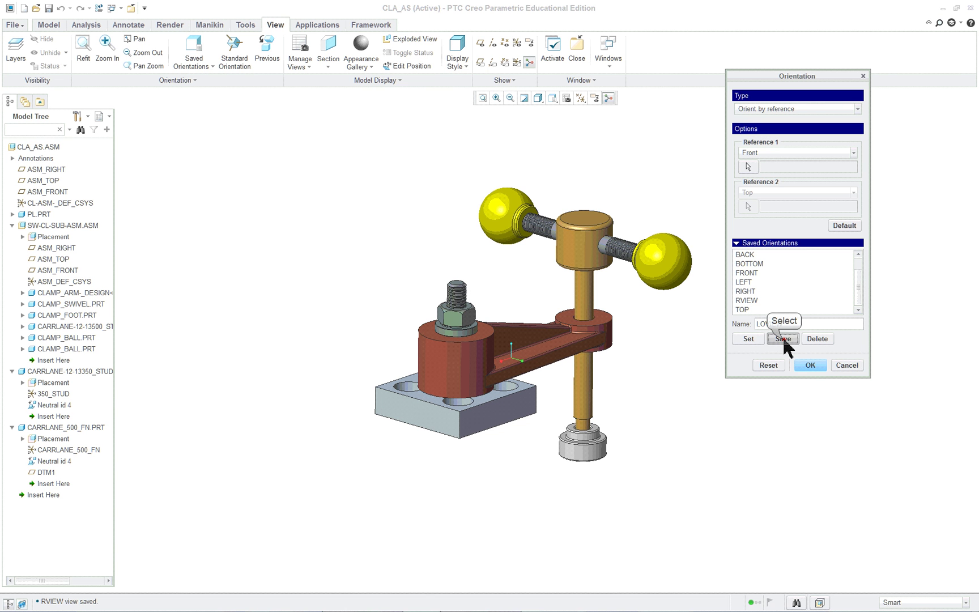
{"action": "left_click", "coordinate": [858, 289]}
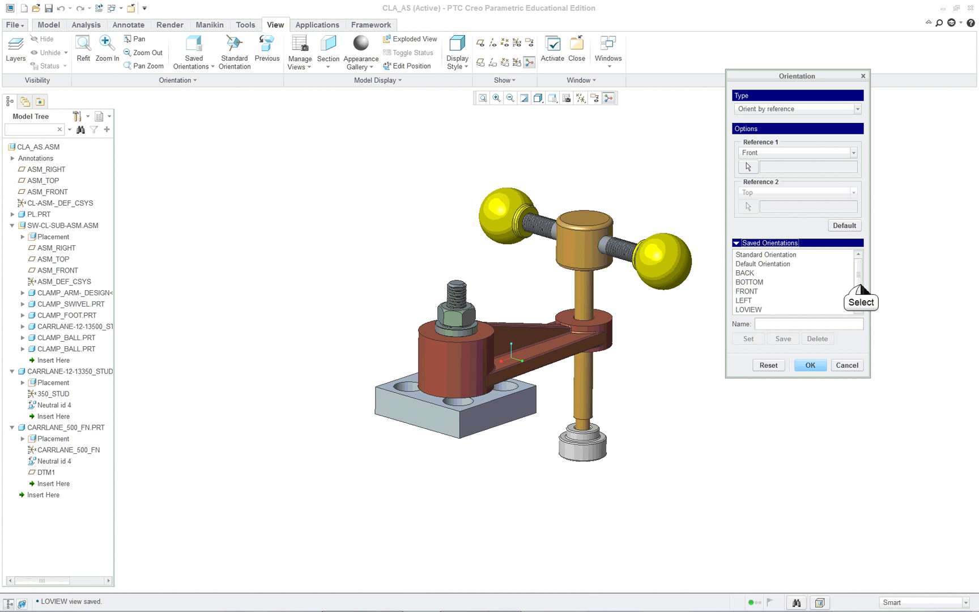
{"action": "left_click_drag", "start_coordinate": [860, 286], "coordinate": [861, 295]}
- Turn the clamp upside down with an enlarged view of the base plate's underside, save it as EDITV and accept the orientation settings
{"action": "middle_click_drag", "start_coordinate": [634, 418], "coordinate": [600, 225]}
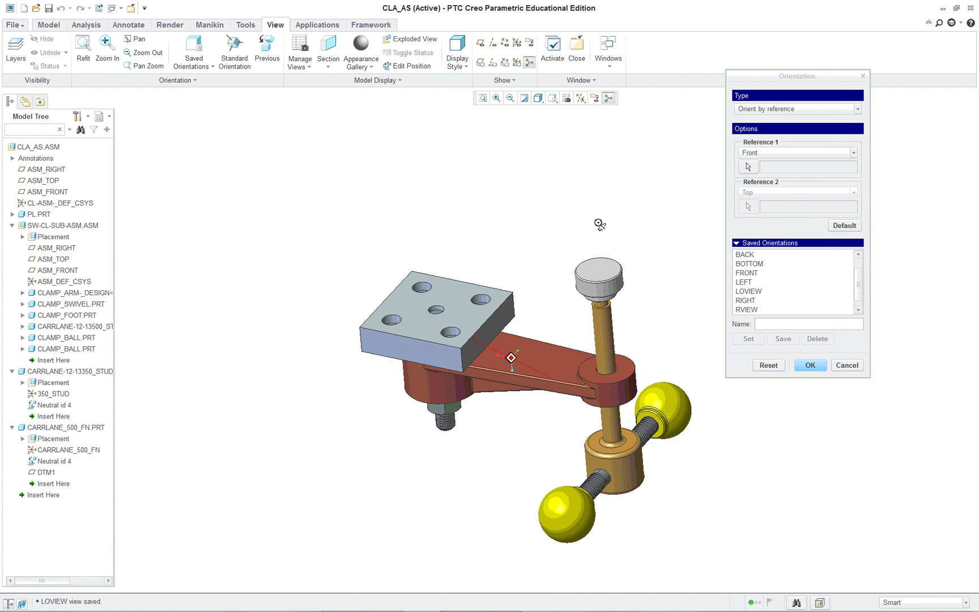
{"action": "scroll", "coordinate": [557, 335], "scroll_direction": "up", "scroll_amount": 3}
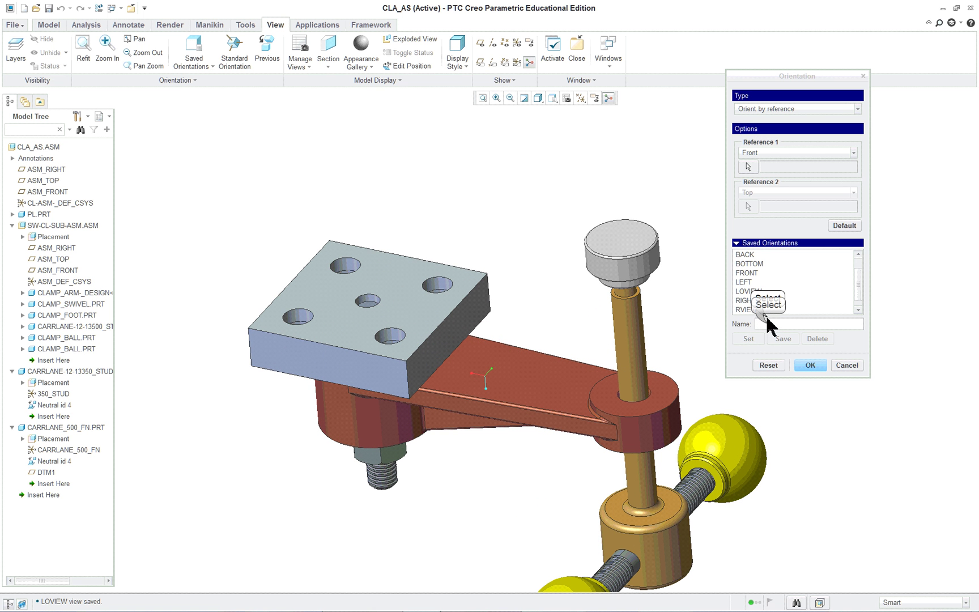
{"action": "left_click", "coordinate": [770, 325]}
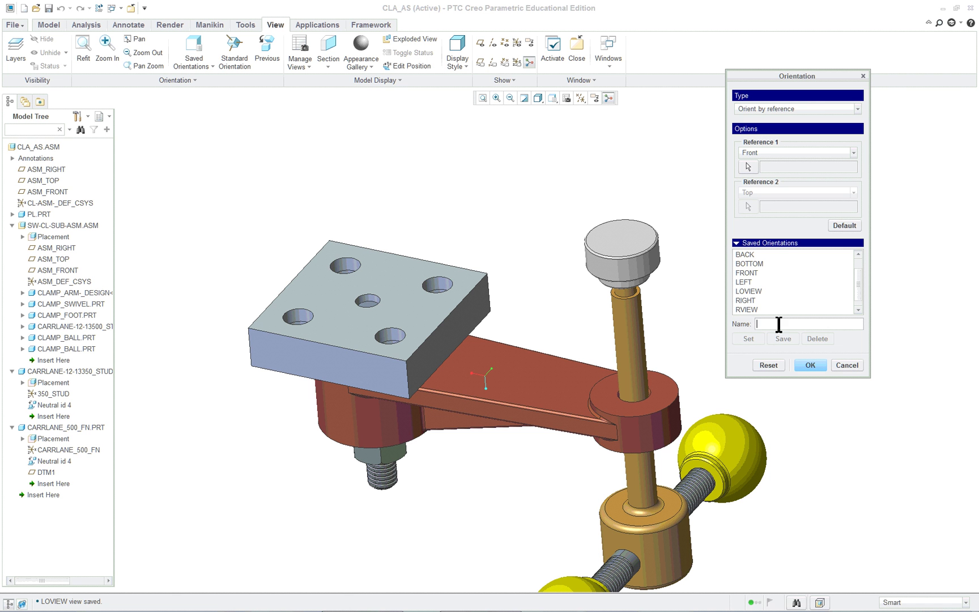
{"action": "type", "text": "EDITV"}
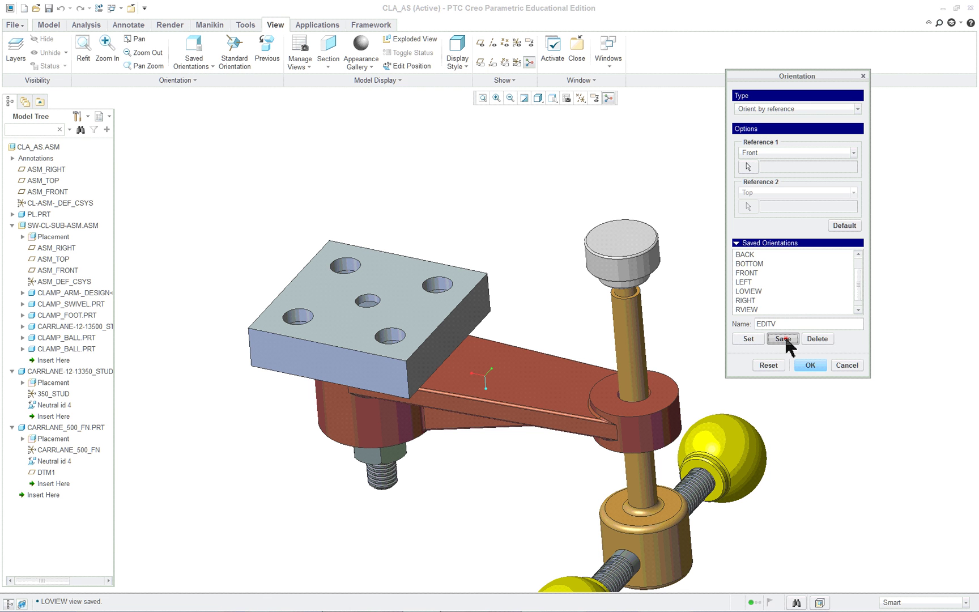
{"action": "left_click", "coordinate": [784, 339]}
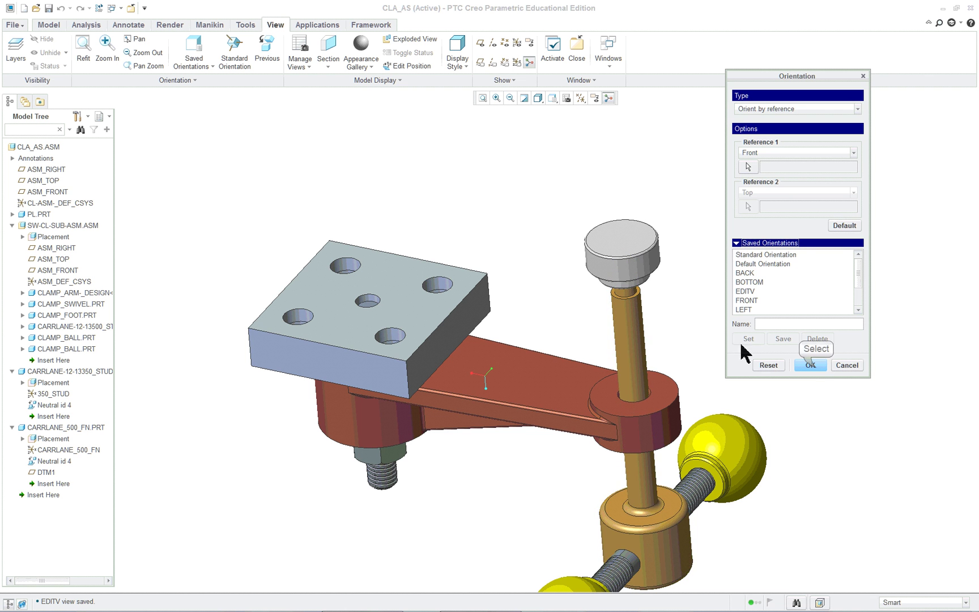
{"action": "left_click", "coordinate": [810, 365]}
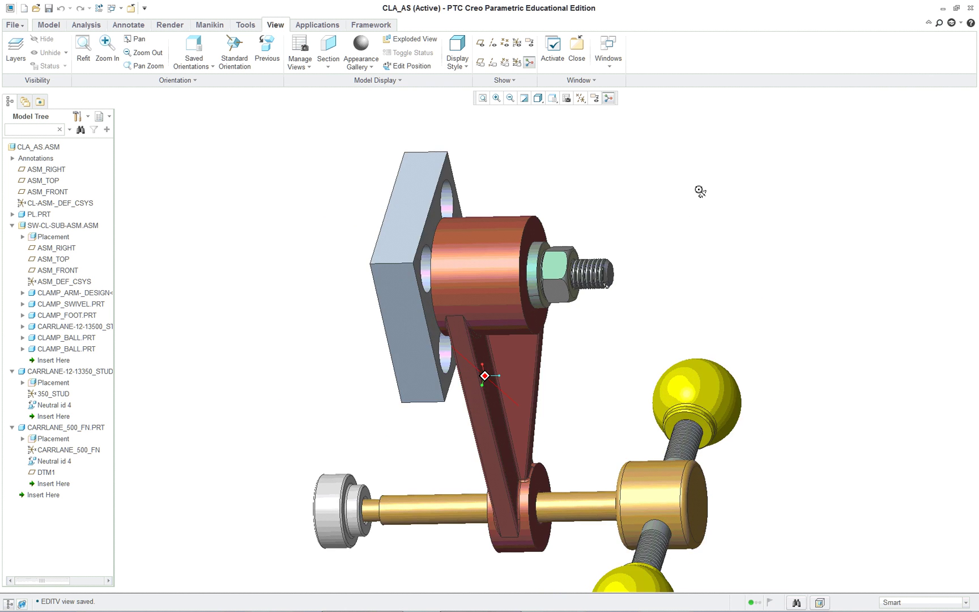
- Check the saved orientations by recalling FRONT, LOVIEW and EDITV, ending on RVIEW
{"action": "middle_click_drag", "start_coordinate": [700, 191], "coordinate": [554, 295]}
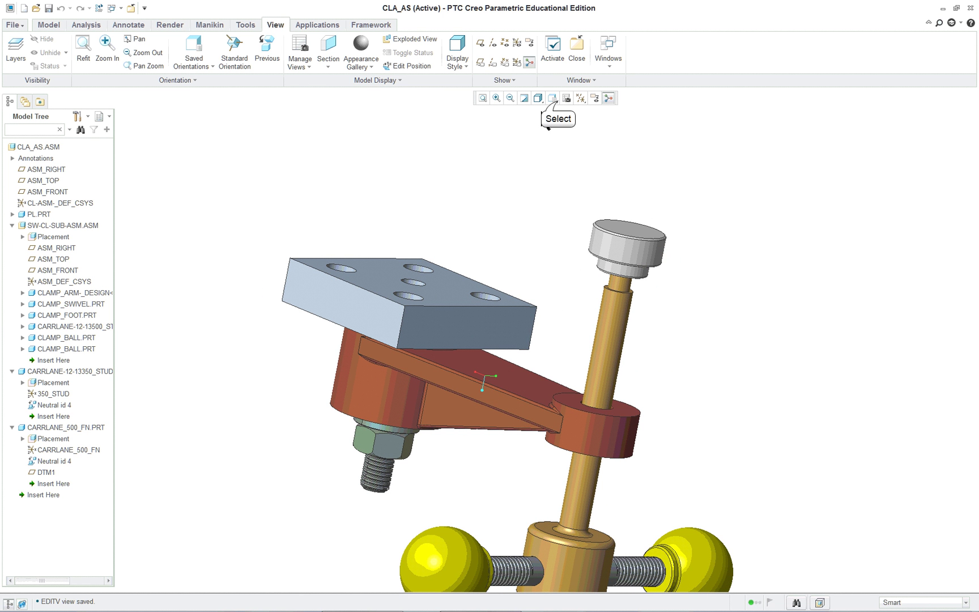
{"action": "left_click", "coordinate": [553, 99]}
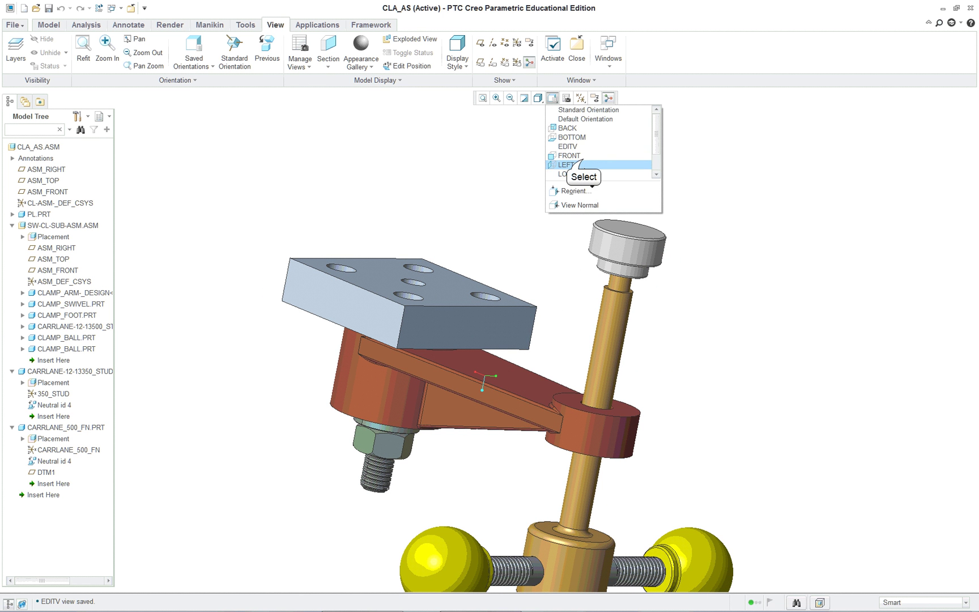
{"action": "left_click", "coordinate": [572, 156]}
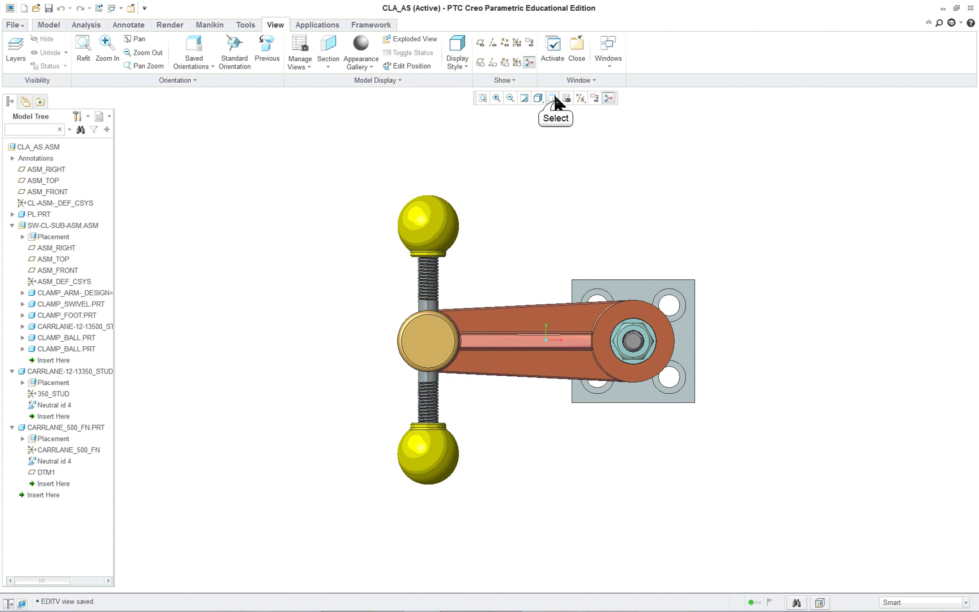
{"action": "left_click", "coordinate": [553, 98]}
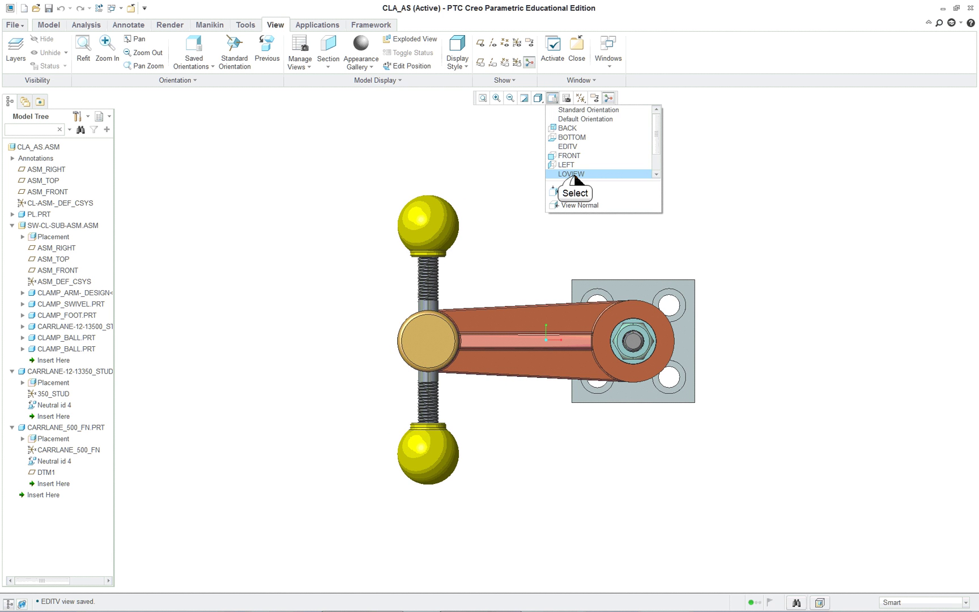
{"action": "left_click", "coordinate": [576, 171]}
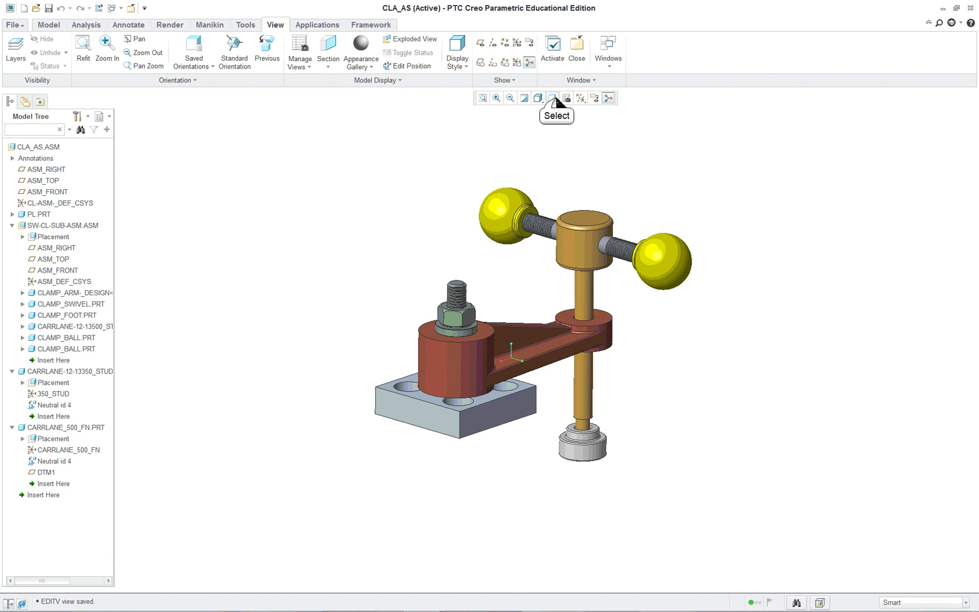
{"action": "left_click", "coordinate": [553, 99]}
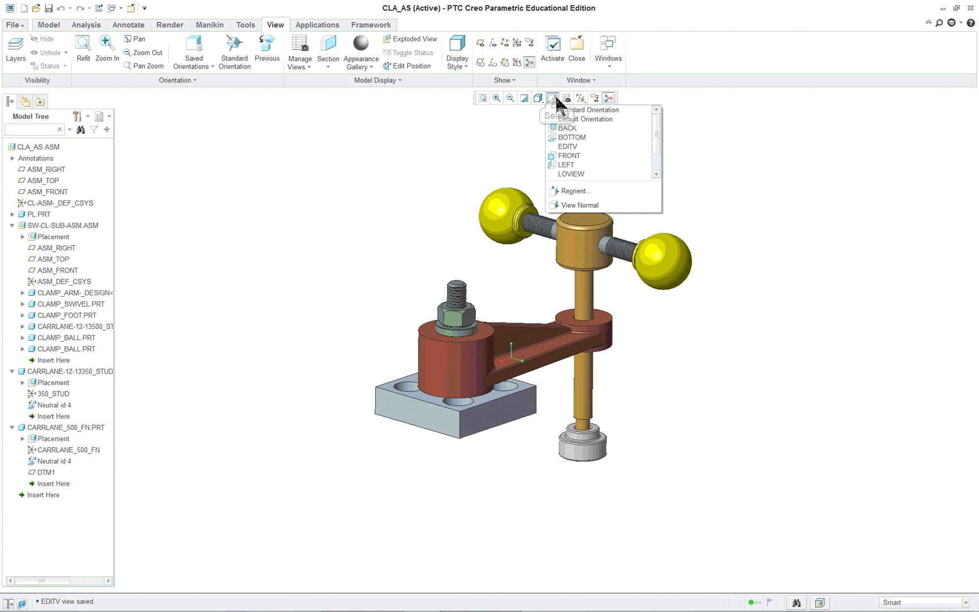
{"action": "left_click", "coordinate": [594, 171]}
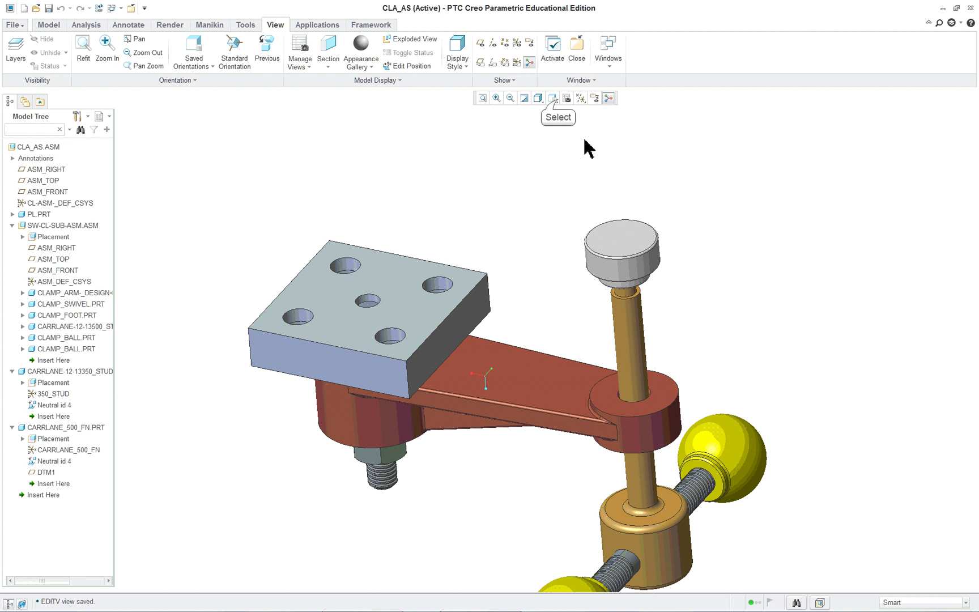
{"action": "left_click", "coordinate": [555, 100]}
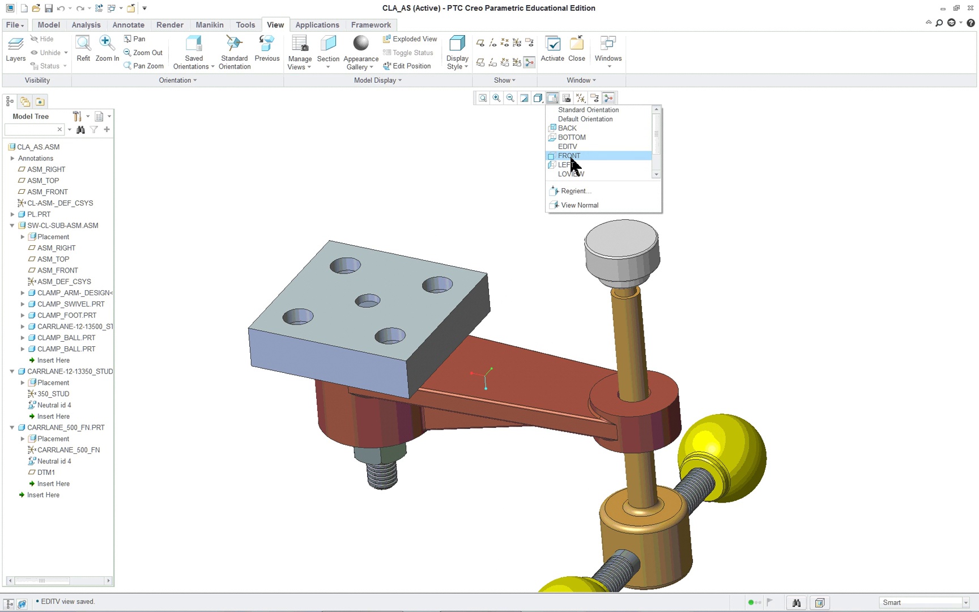
{"action": "scroll", "coordinate": [572, 164], "scroll_direction": "down", "scroll_amount": 3}
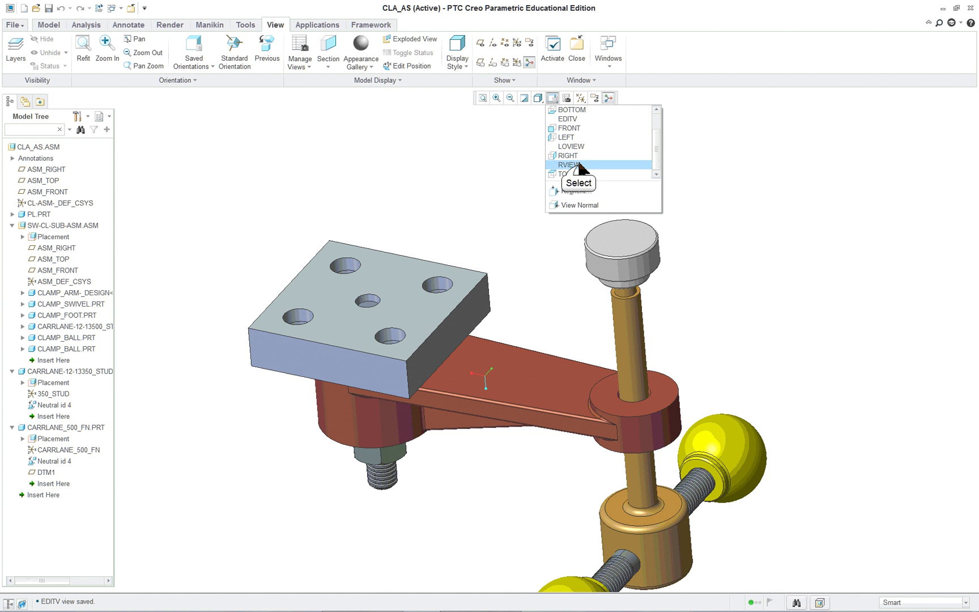
{"action": "left_click", "coordinate": [581, 165]}
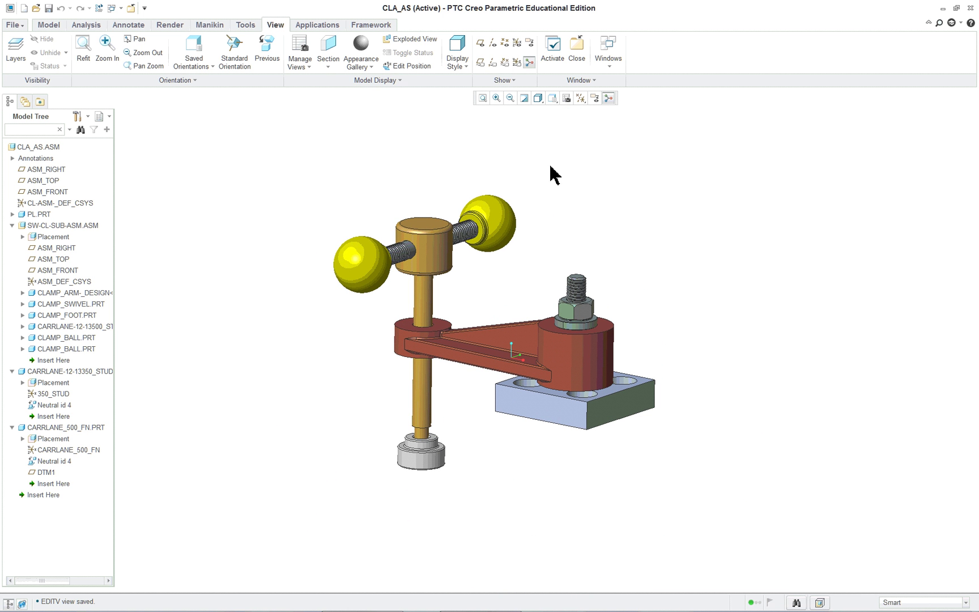
- Display the clamp assembly in perspective and open the perspective settings
{"action": "left_click", "coordinate": [278, 33]}
{"action": "left_click", "coordinate": [173, 26]}
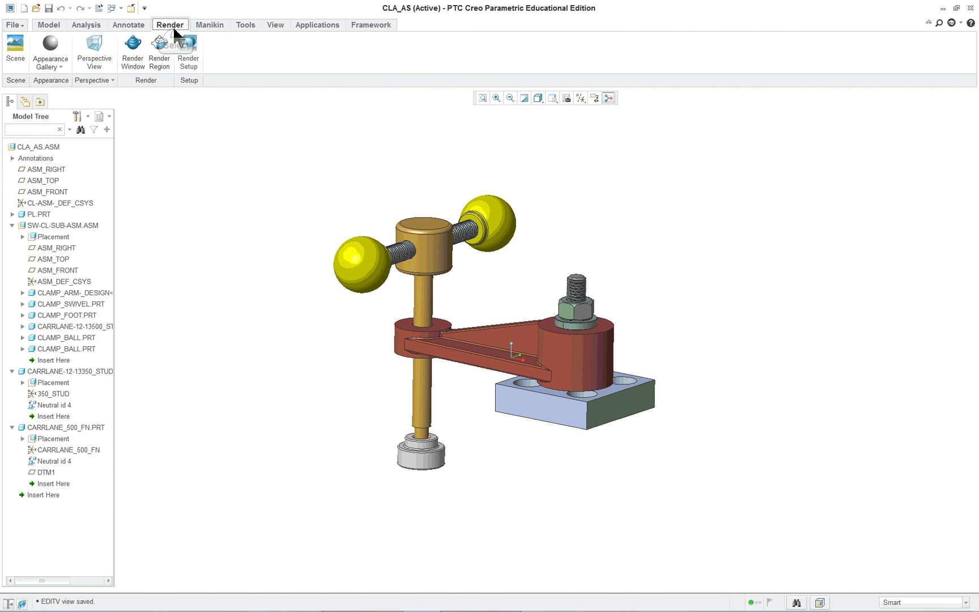
{"action": "left_click", "coordinate": [89, 51]}
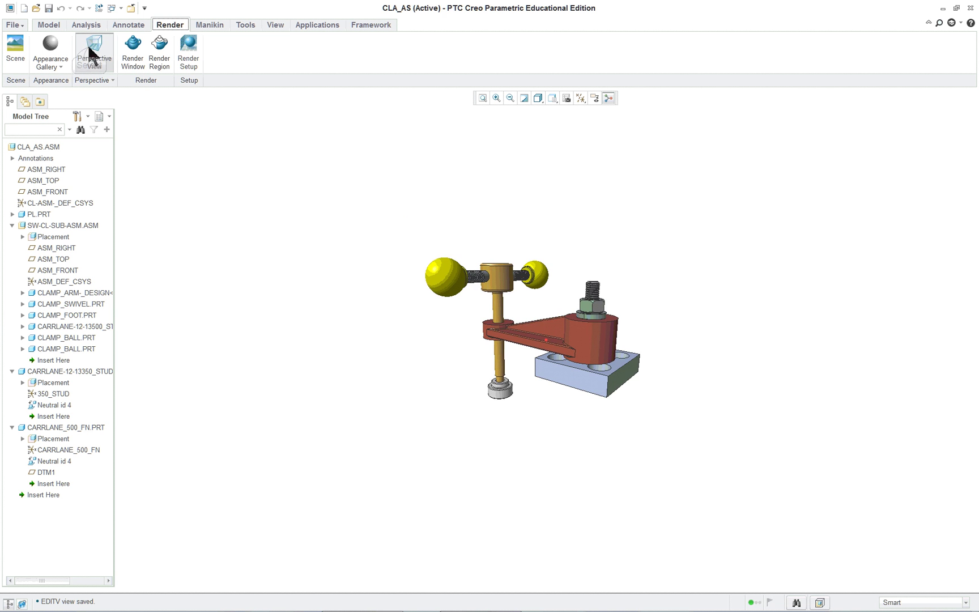
{"action": "scroll", "coordinate": [610, 290], "scroll_direction": "up", "scroll_amount": 2}
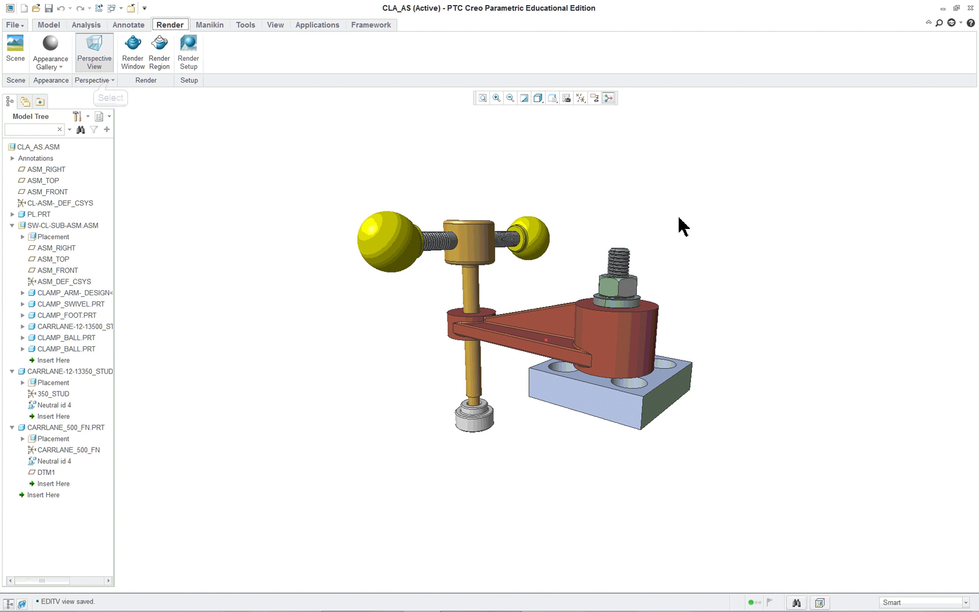
{"action": "left_click", "coordinate": [110, 80]}
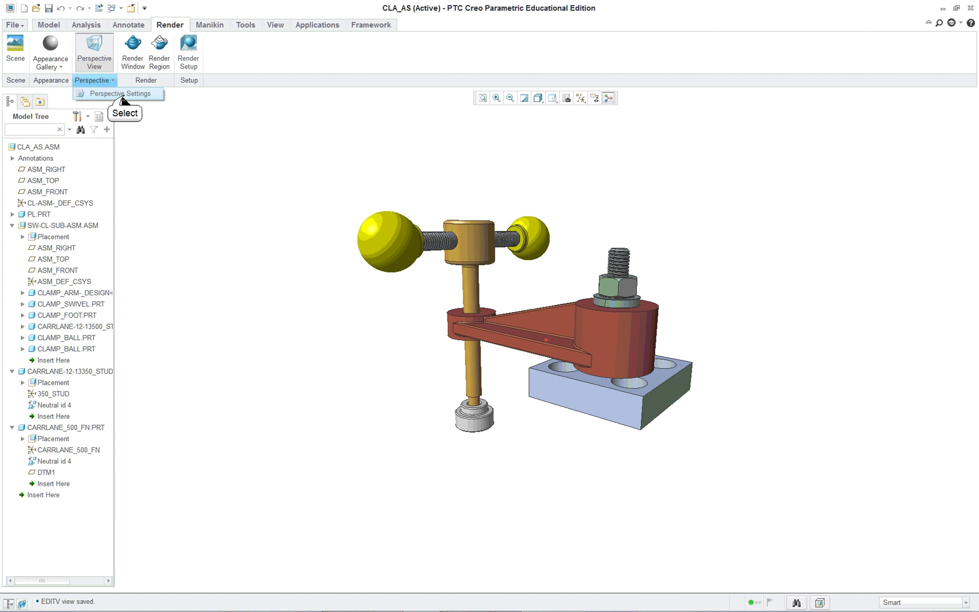
{"action": "left_click", "coordinate": [122, 94]}
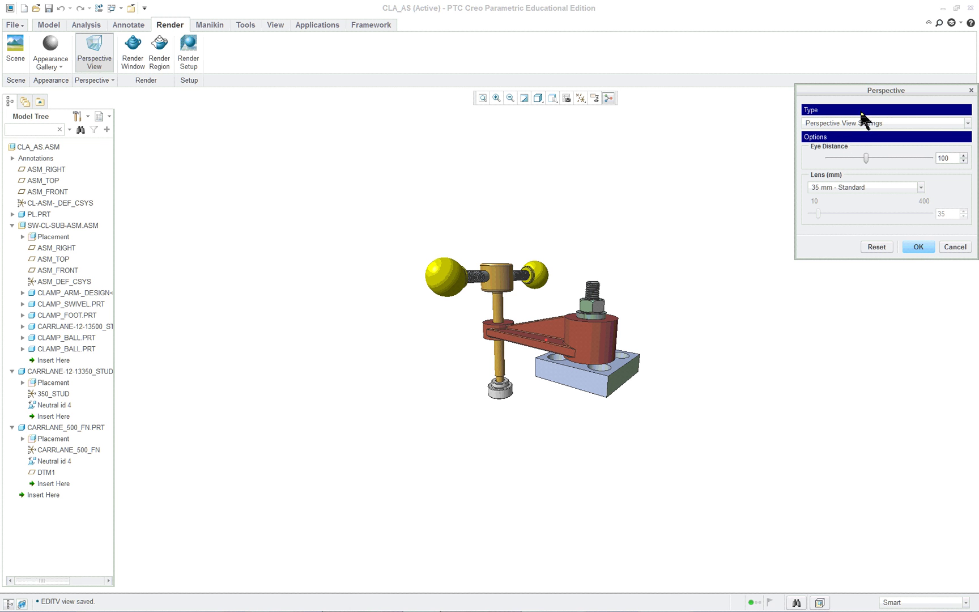
- Look through the perspective types and lens choices and try an eye distance of 61 on the clamp
{"action": "left_click", "coordinate": [967, 125]}
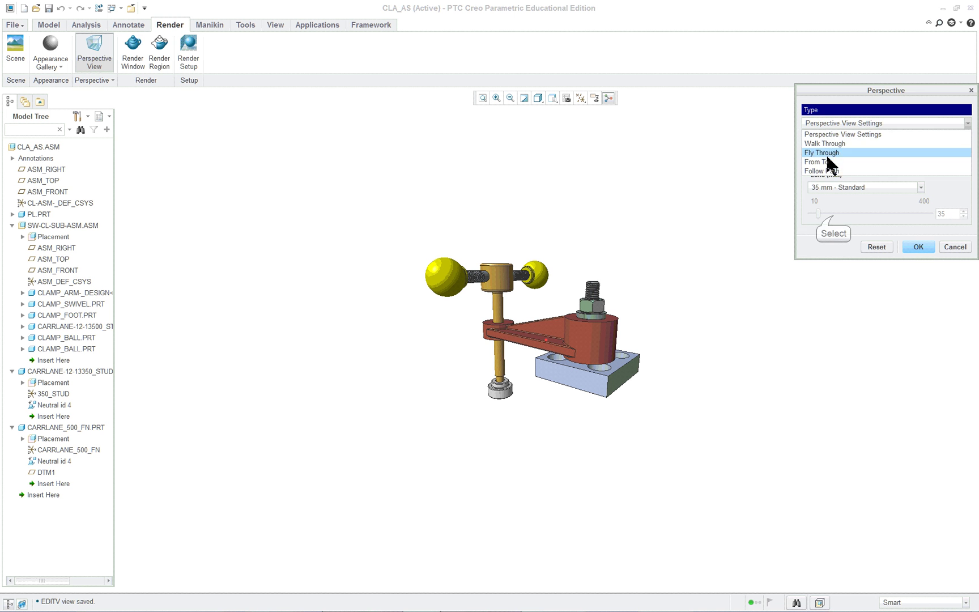
{"action": "left_click", "coordinate": [833, 220]}
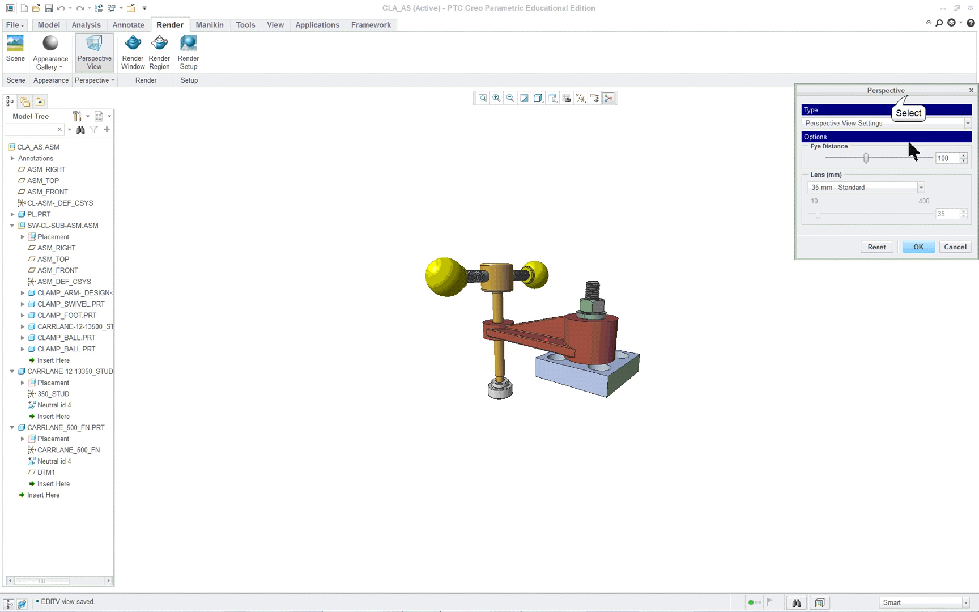
{"action": "left_click_drag", "start_coordinate": [907, 95], "coordinate": [816, 132]}
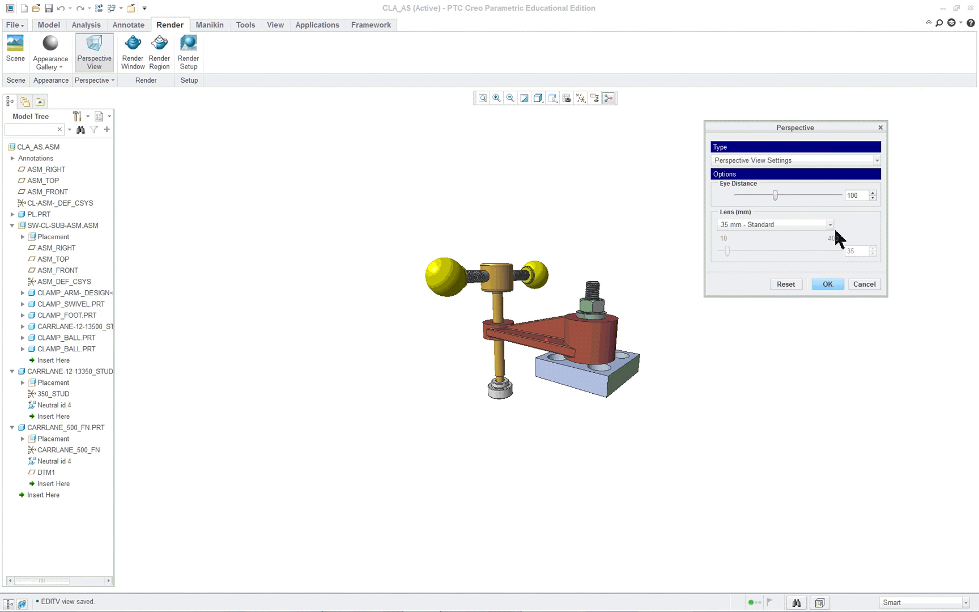
{"action": "left_click", "coordinate": [829, 226]}
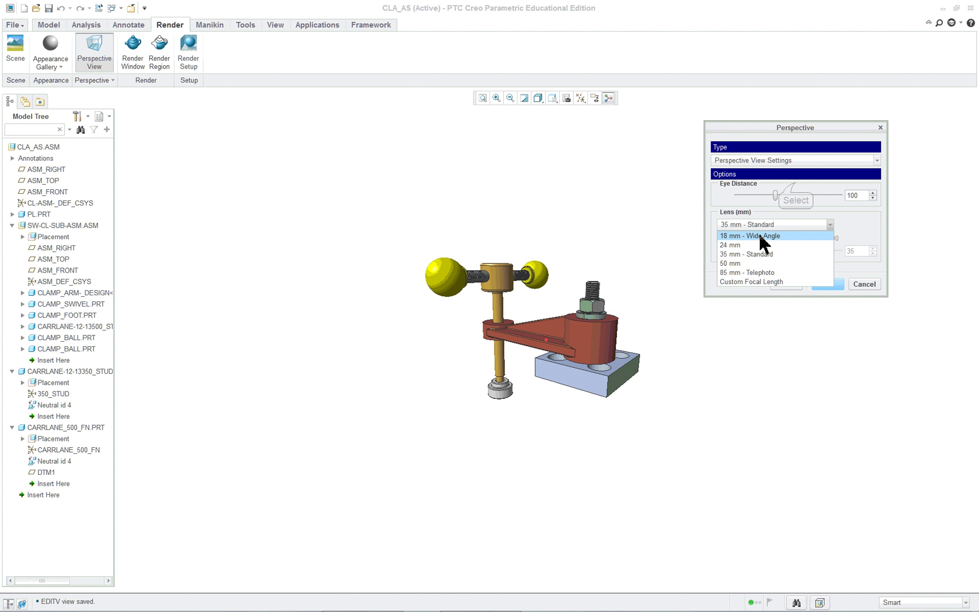
{"action": "left_click", "coordinate": [780, 196]}
{"action": "left_click_drag", "start_coordinate": [776, 195], "coordinate": [770, 196]}
{"action": "middle_click_drag", "start_coordinate": [670, 262], "coordinate": [680, 292]}
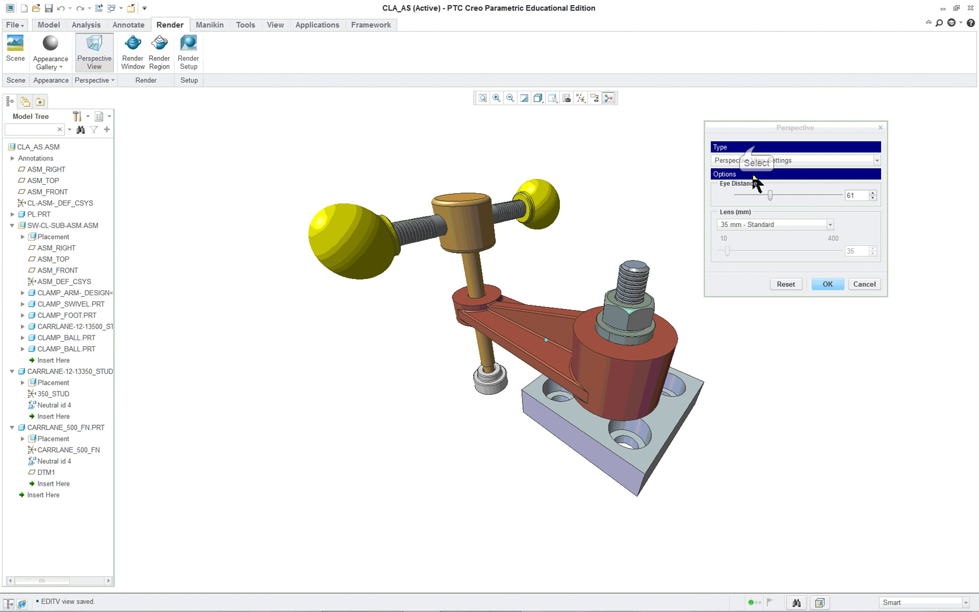
- Review the perspective types once more, cancel the perspective settings and turn the perspective view off
{"action": "left_click", "coordinate": [761, 154]}
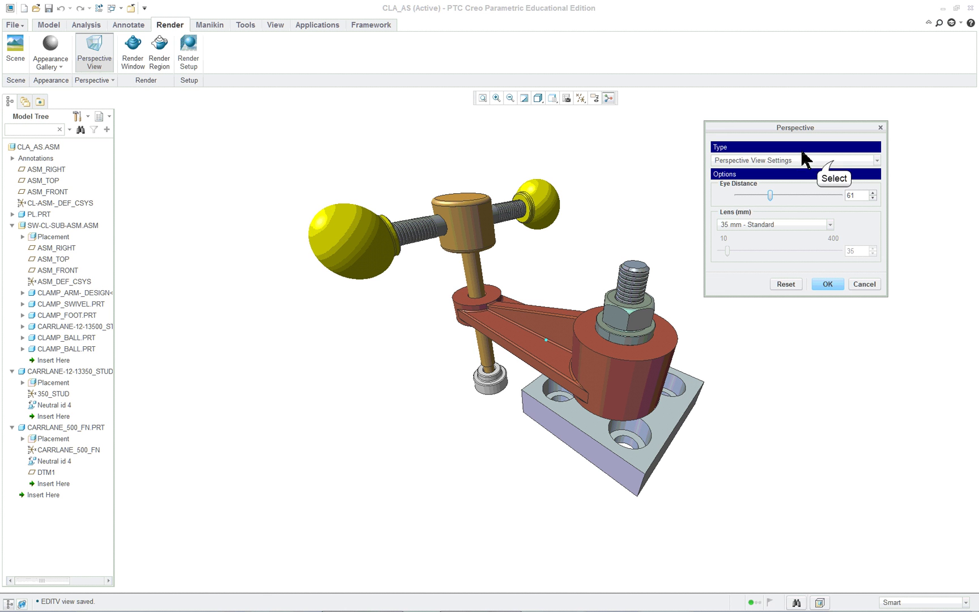
{"action": "left_click", "coordinate": [832, 163]}
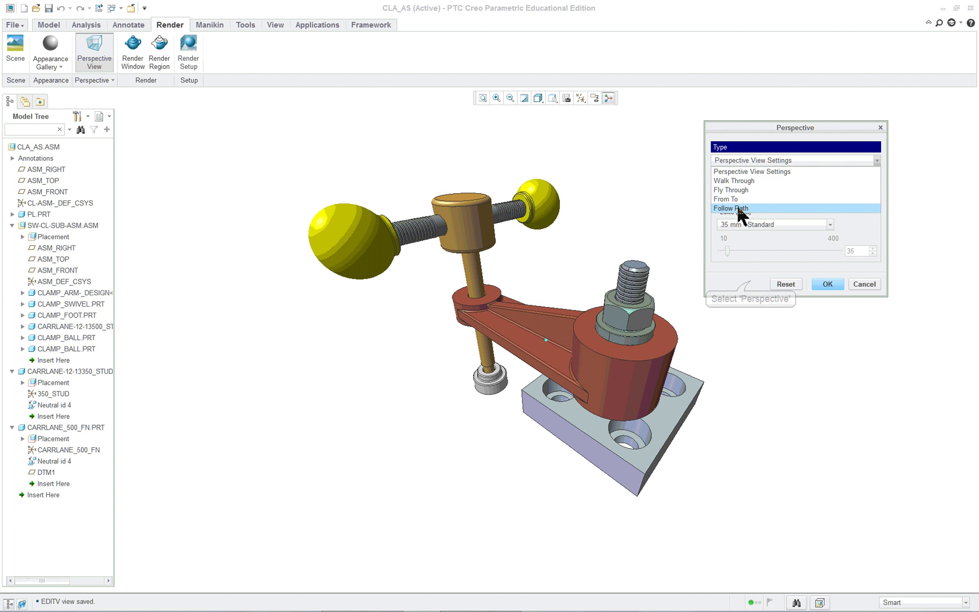
{"action": "left_click", "coordinate": [750, 283]}
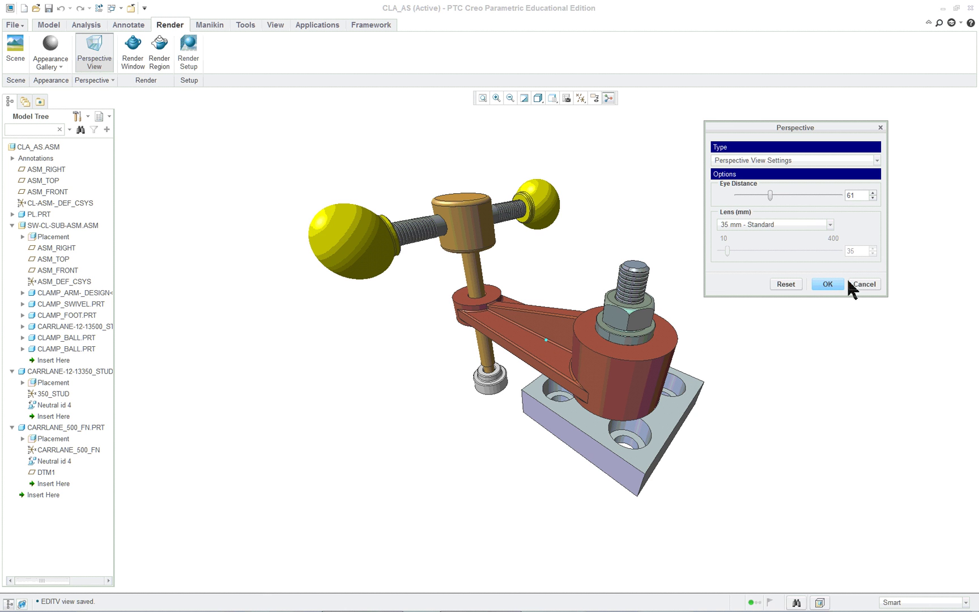
{"action": "left_click", "coordinate": [869, 284]}
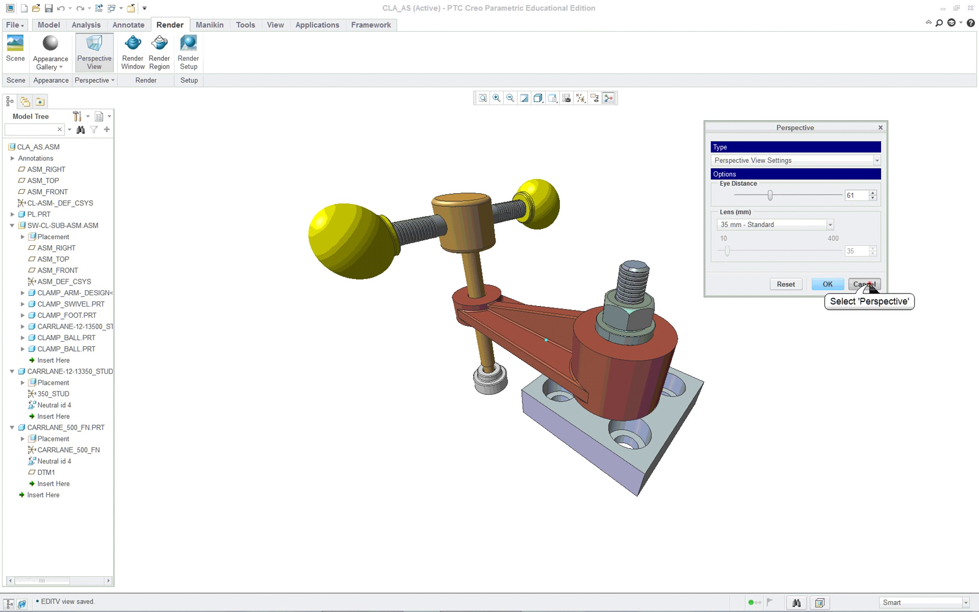
{"action": "left_click", "coordinate": [103, 73]}
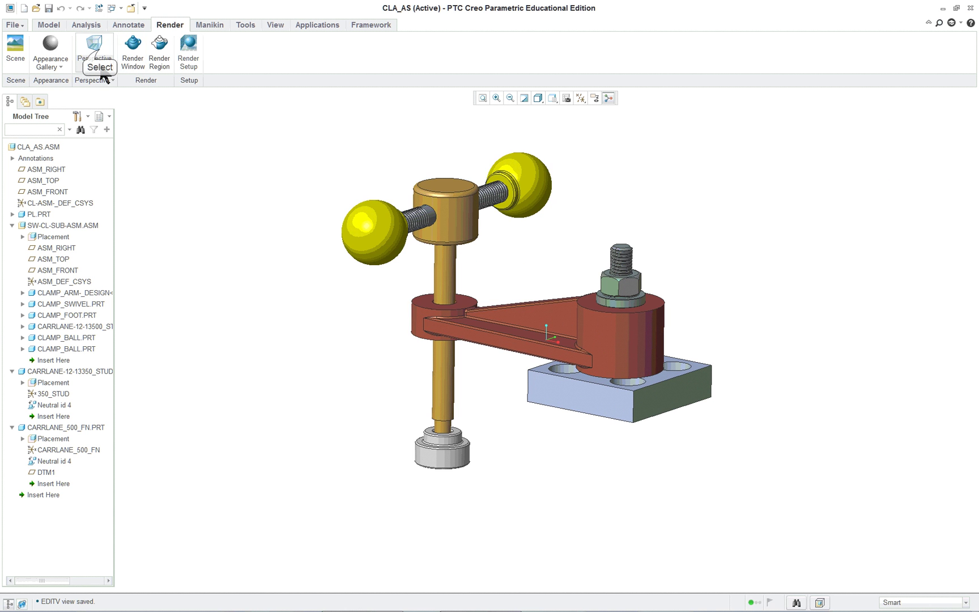
- Render the clamp in the graphics window from a slightly higher viewpoint, and repaint to return to the shaded model
{"action": "middle_click_drag", "start_coordinate": [605, 256], "coordinate": [463, 182]}
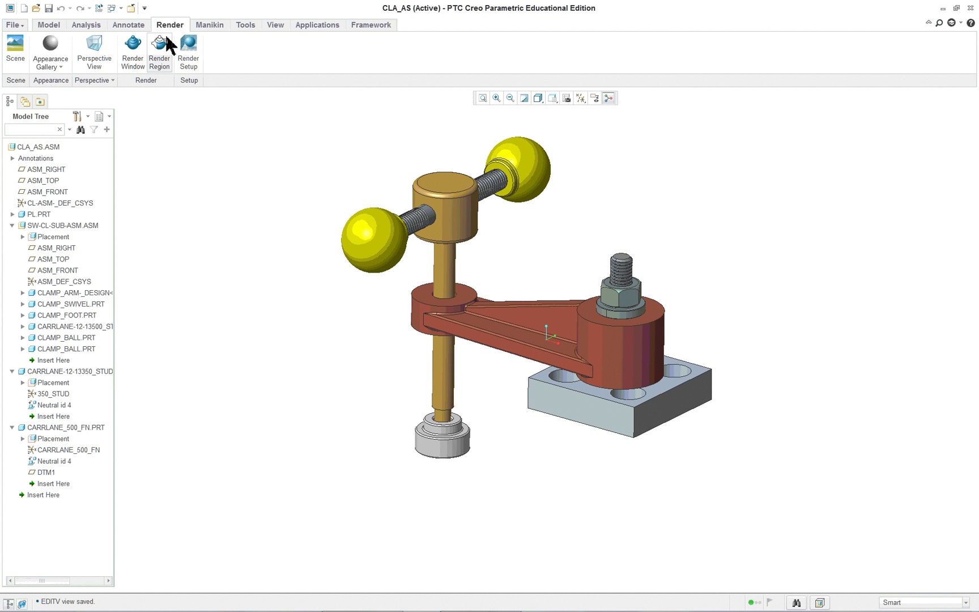
{"action": "left_click", "coordinate": [142, 64]}
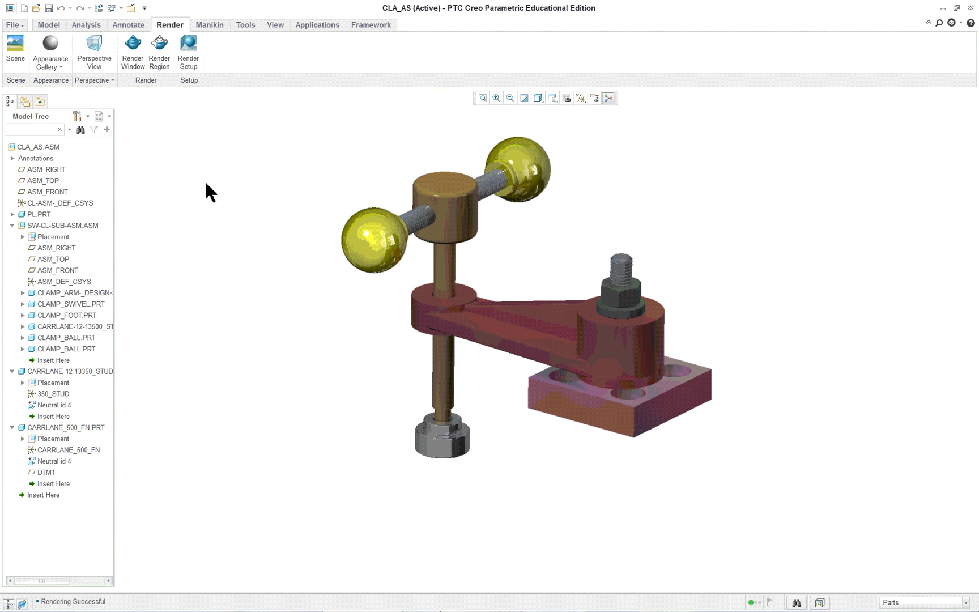
{"action": "left_click", "coordinate": [48, 25]}
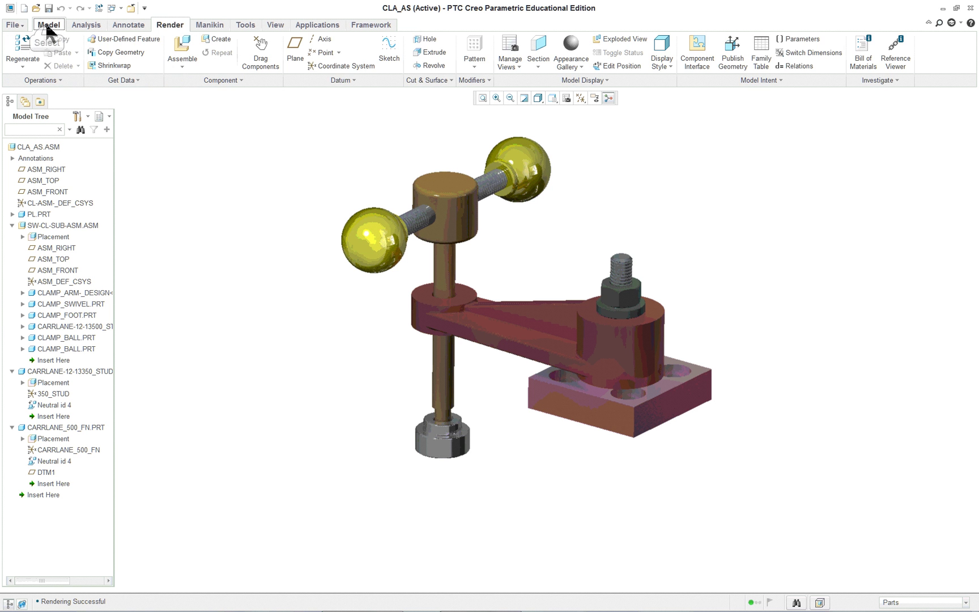
{"action": "left_click", "coordinate": [523, 99]}
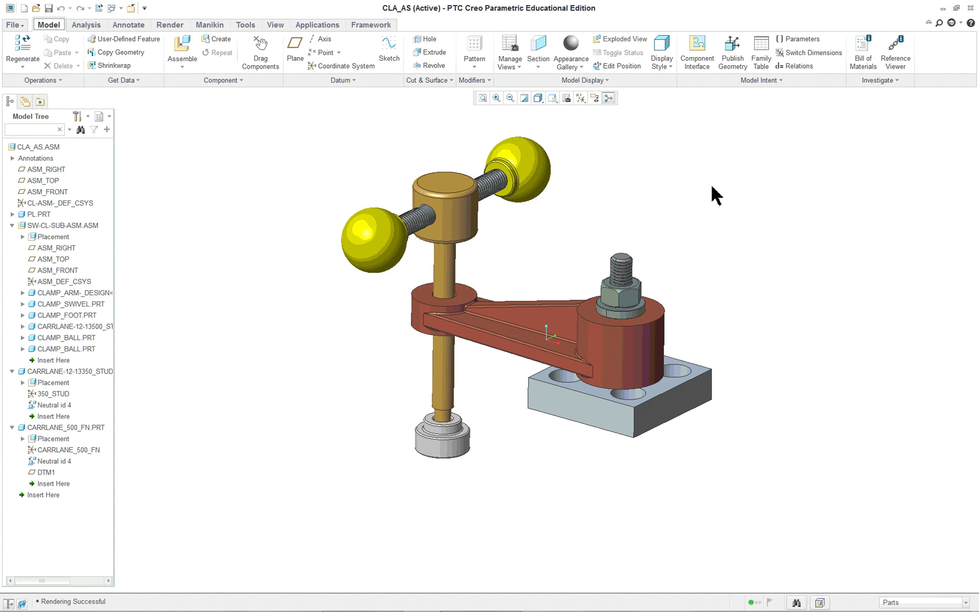
- Consult the Default Exploded Views page of the Lesson 9 PDF in Acrobat, return to Creo and explode the clamp assembly
{"action": "key", "text": "alt+Tab"}
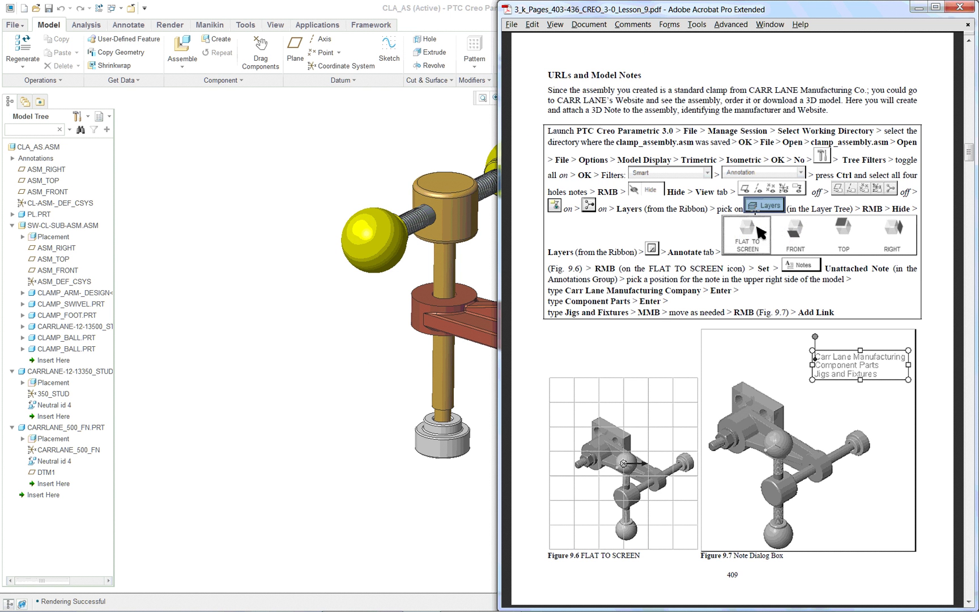
{"action": "scroll", "coordinate": [756, 210], "scroll_direction": "down", "scroll_amount": 3}
{"action": "scroll", "coordinate": [756, 210], "scroll_direction": "down", "scroll_amount": 5}
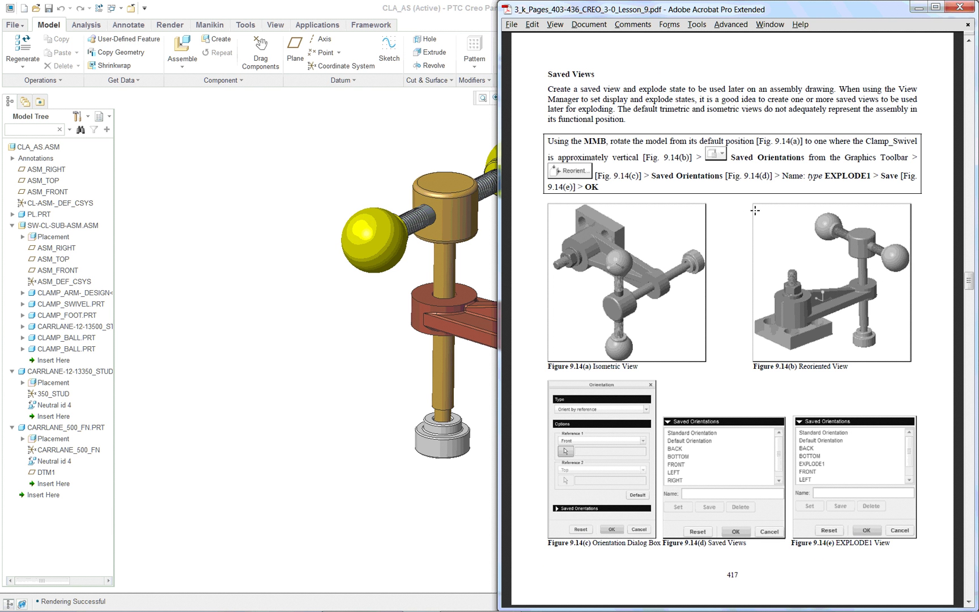
{"action": "scroll", "coordinate": [731, 317], "scroll_direction": "down", "scroll_amount": 1}
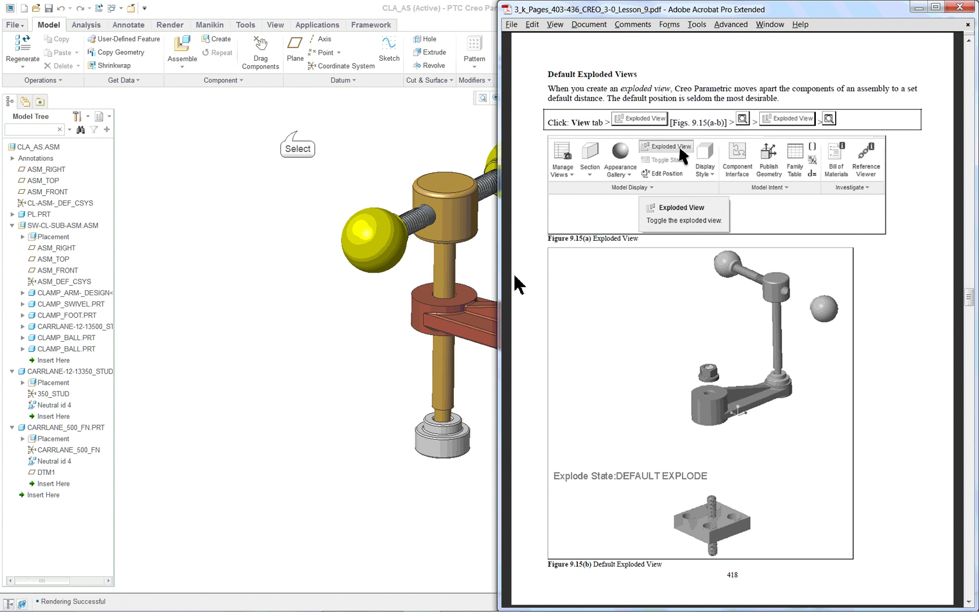
{"action": "left_click", "coordinate": [297, 134]}
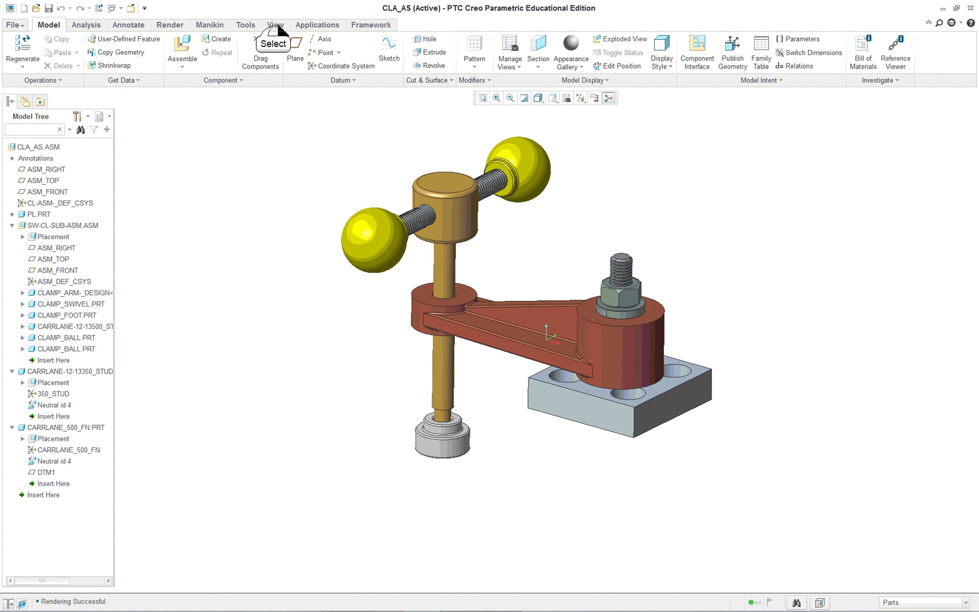
{"action": "left_click", "coordinate": [275, 26]}
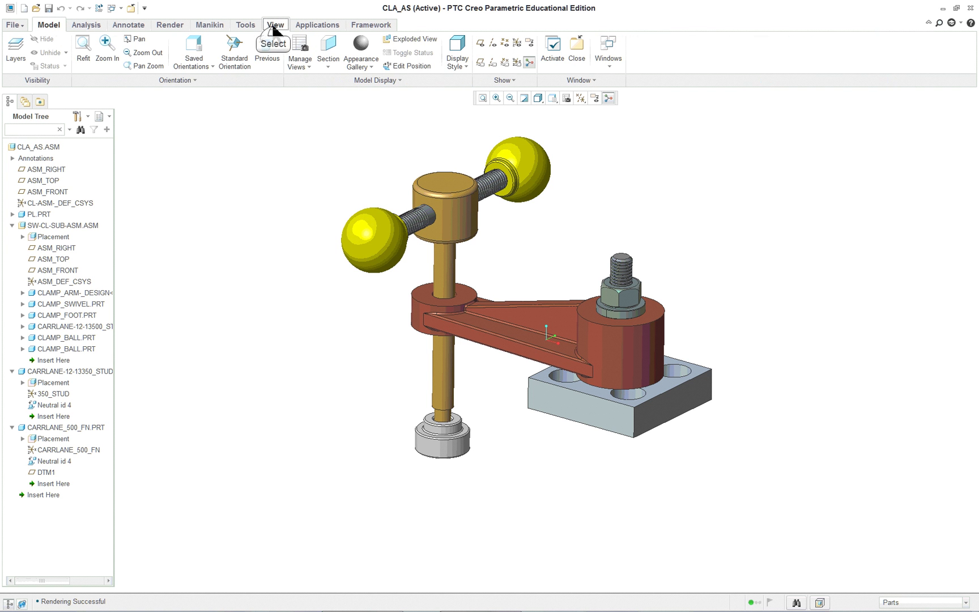
{"action": "left_click", "coordinate": [415, 41]}
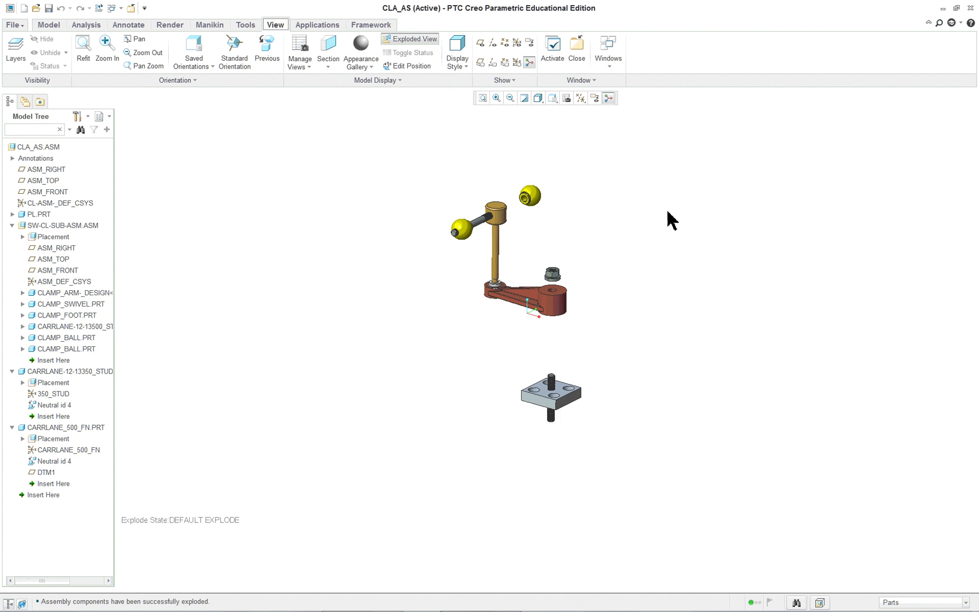
- Return the clamp assembly to its unexploded state
{"action": "scroll", "coordinate": [666, 218], "scroll_direction": "up", "scroll_amount": 4}
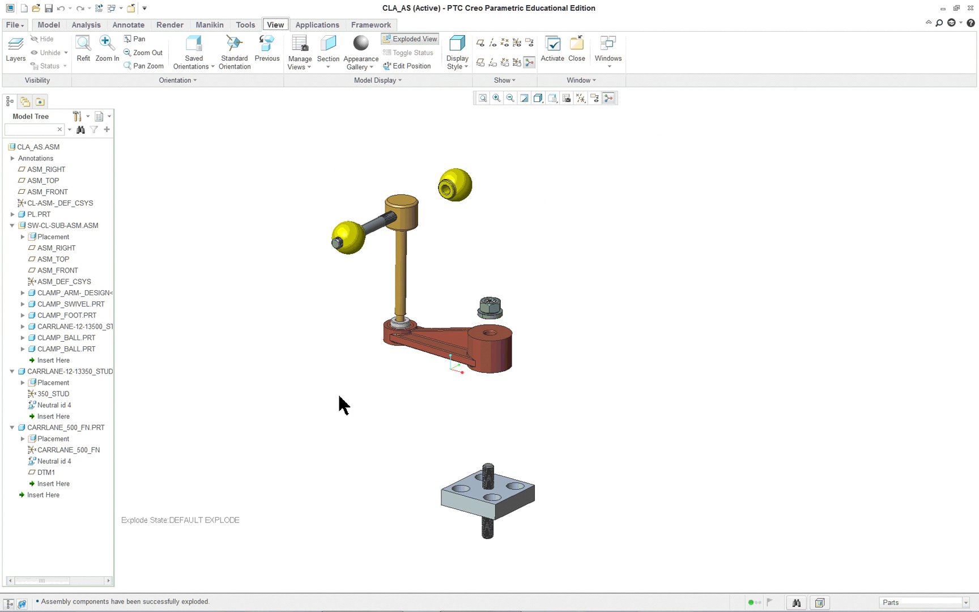
{"action": "left_click", "coordinate": [413, 41]}
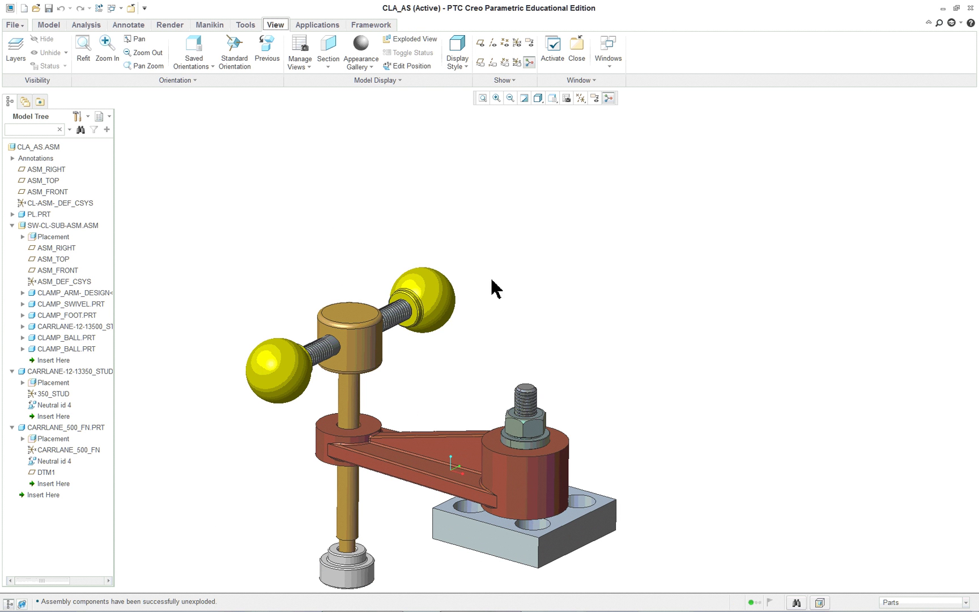
- Read the Lesson 9 PDF pages on the View Manager, explode states and Move with Children in Acrobat, and return to Creo
{"action": "key", "text": "alt+Tab"}
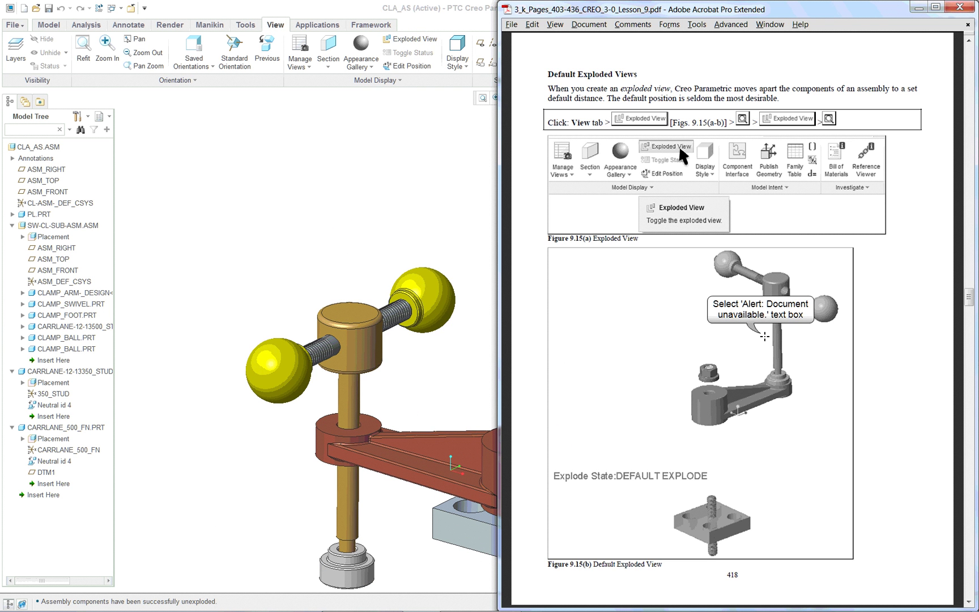
{"action": "left_click", "coordinate": [765, 337]}
{"action": "scroll", "coordinate": [765, 336], "scroll_direction": "down", "scroll_amount": 3}
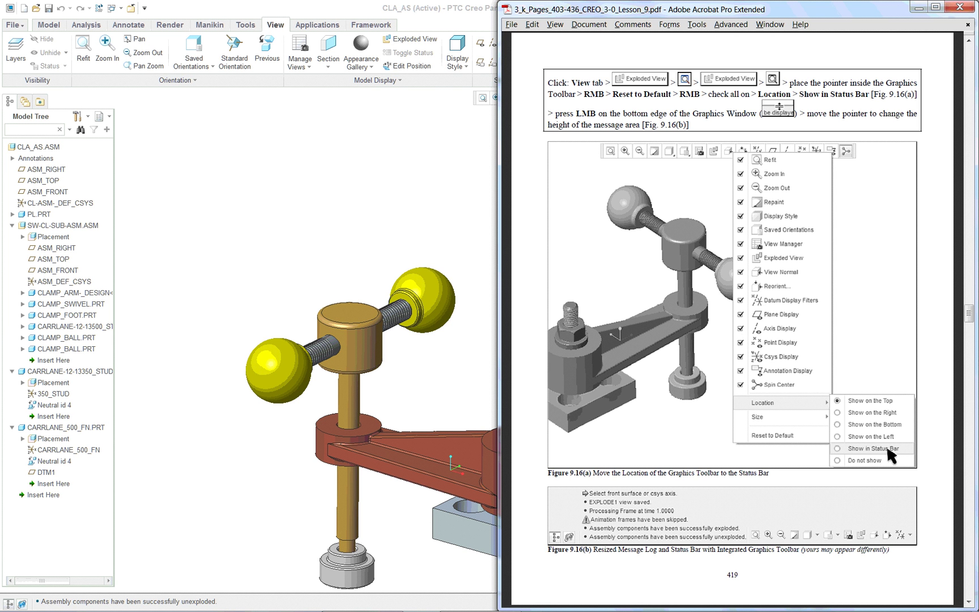
{"action": "scroll", "coordinate": [734, 244], "scroll_direction": "down", "scroll_amount": 3}
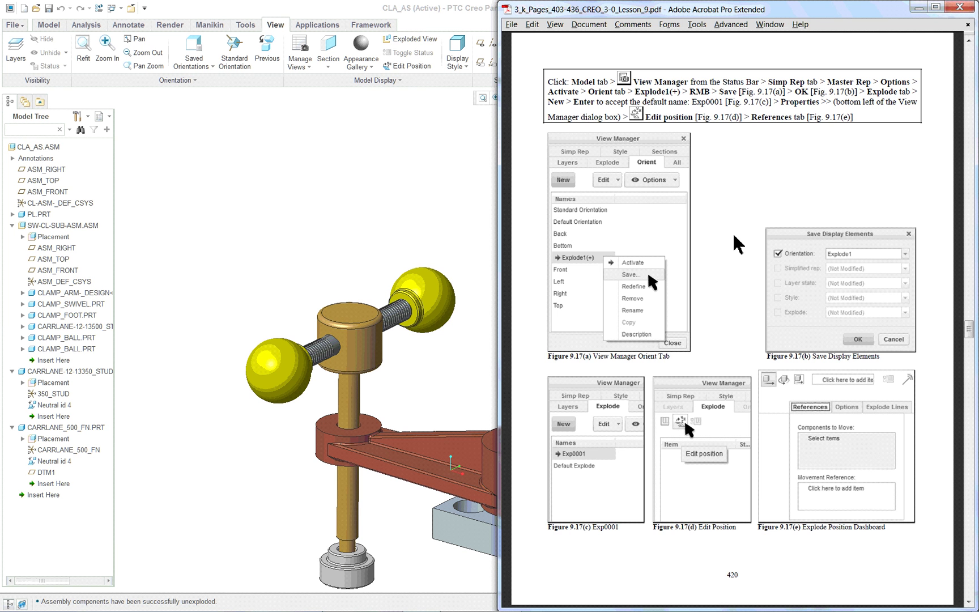
{"action": "scroll", "coordinate": [733, 244], "scroll_direction": "down", "scroll_amount": 3}
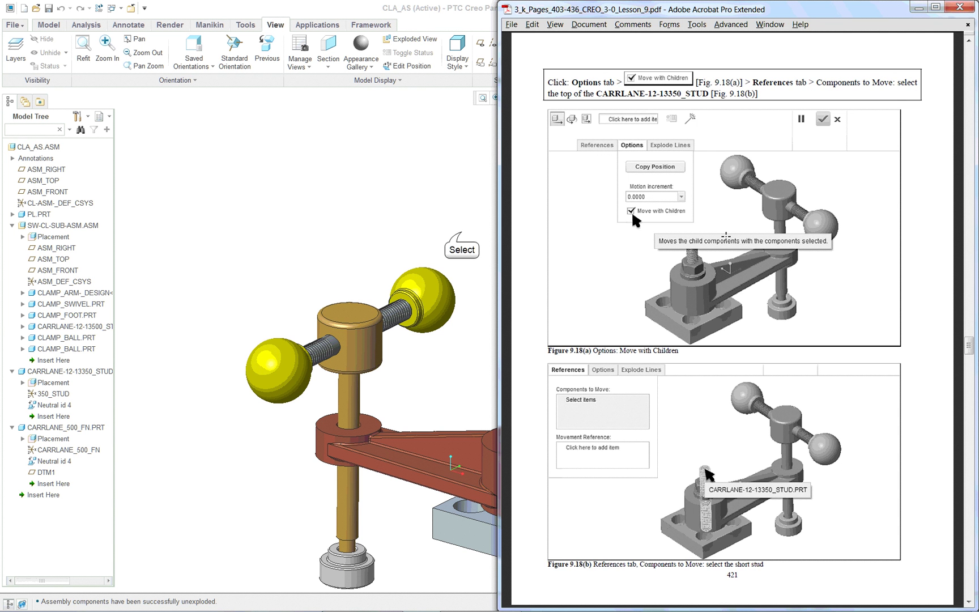
{"action": "left_click", "coordinate": [486, 328]}
- Create a new explode state named Exp0001 for the clamp assembly in the View Manager
{"action": "scroll", "coordinate": [491, 318], "scroll_direction": "down", "scroll_amount": 2}
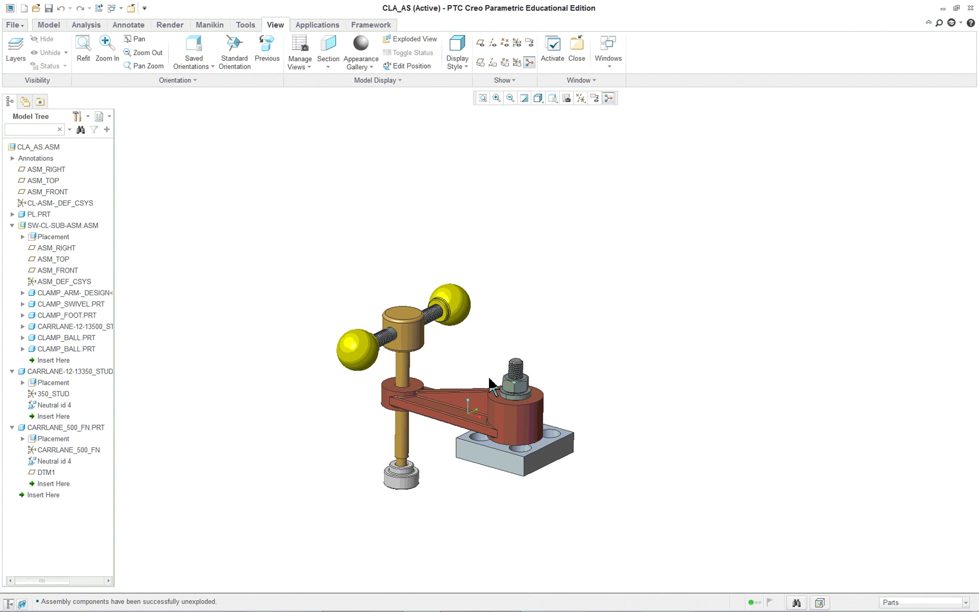
{"action": "scroll", "coordinate": [490, 397], "scroll_direction": "down", "scroll_amount": 1}
{"action": "scroll", "coordinate": [477, 487], "scroll_direction": "up", "scroll_amount": 2}
{"action": "scroll", "coordinate": [496, 459], "scroll_direction": "down", "scroll_amount": 1}
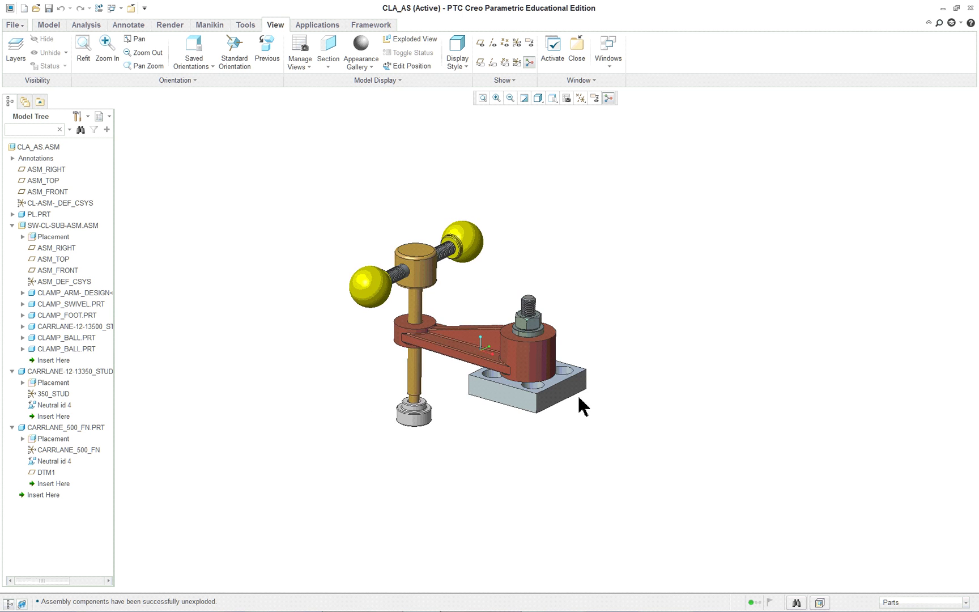
{"action": "scroll", "coordinate": [583, 405], "scroll_direction": "up", "scroll_amount": 1}
{"action": "scroll", "coordinate": [536, 266], "scroll_direction": "down", "scroll_amount": 1}
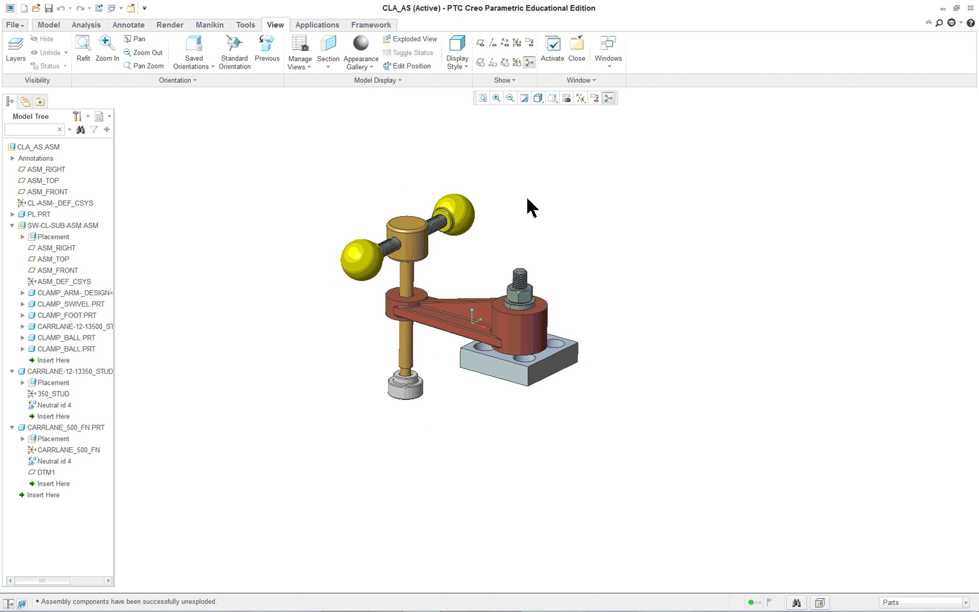
{"action": "scroll", "coordinate": [528, 199], "scroll_direction": "down", "scroll_amount": 1}
{"action": "middle_click_drag", "start_coordinate": [528, 200], "coordinate": [517, 331], "text": "shift"}
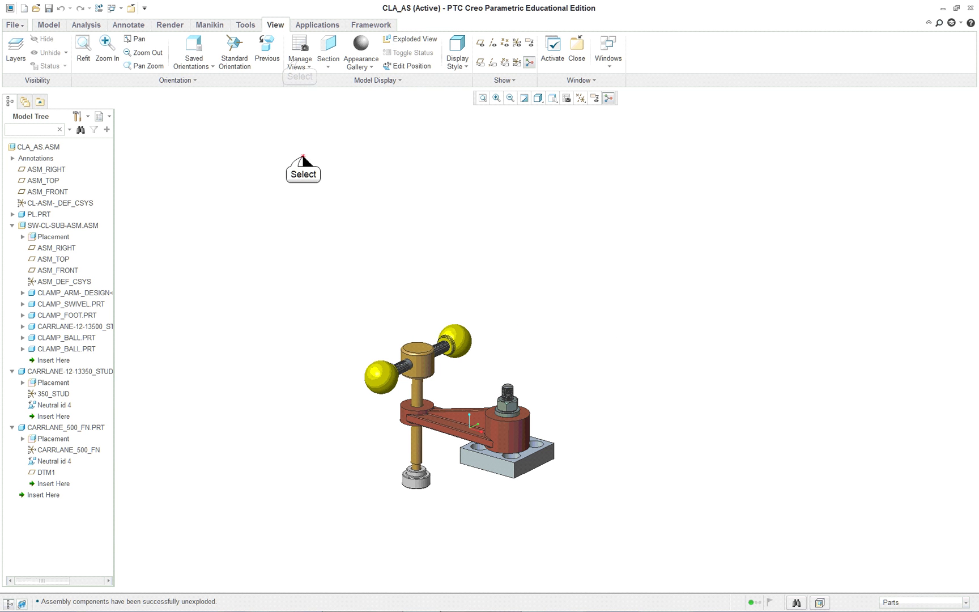
{"action": "left_click", "coordinate": [300, 60]}
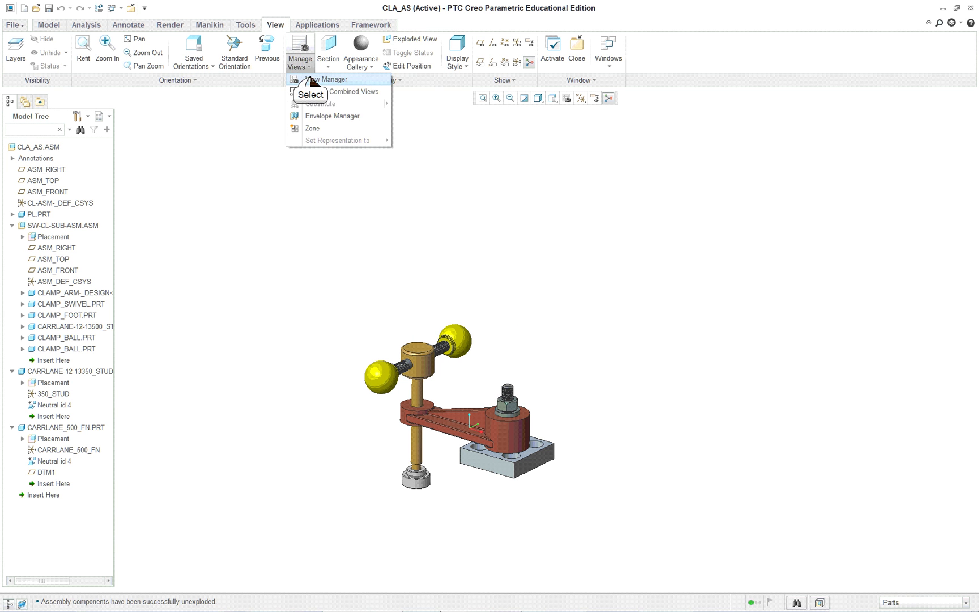
{"action": "left_click", "coordinate": [311, 78]}
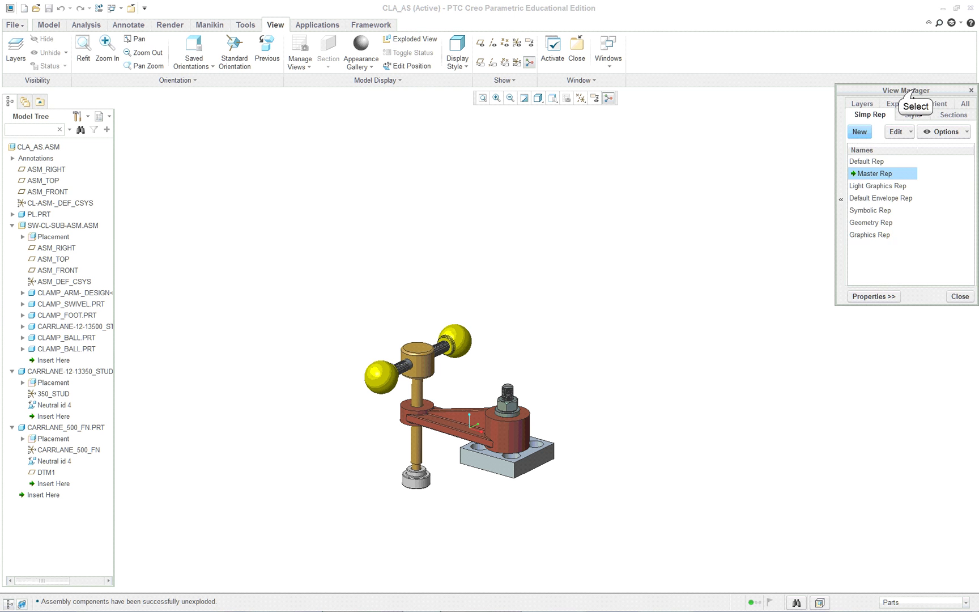
{"action": "left_click_drag", "start_coordinate": [915, 96], "coordinate": [849, 156]}
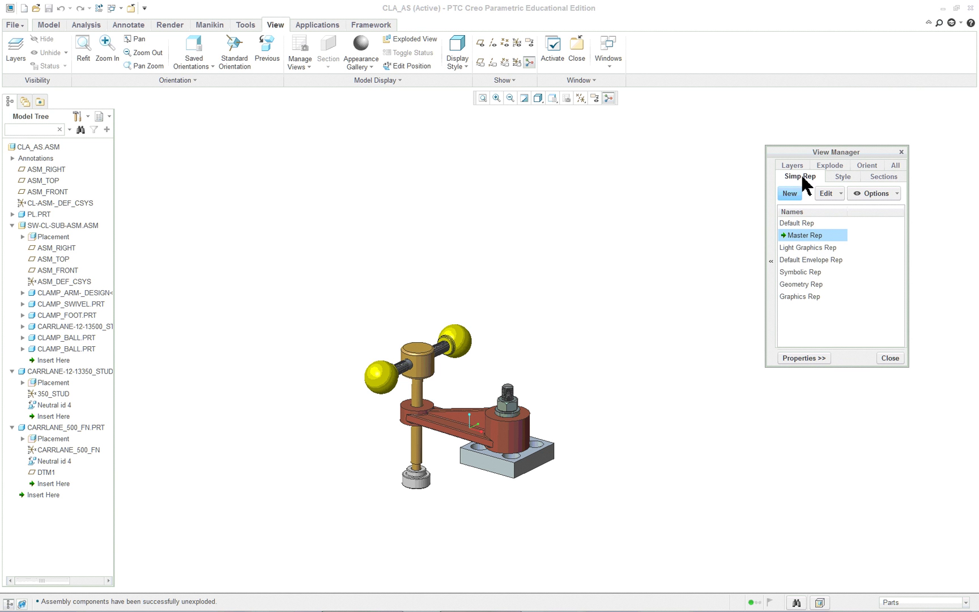
{"action": "left_click", "coordinate": [837, 167]}
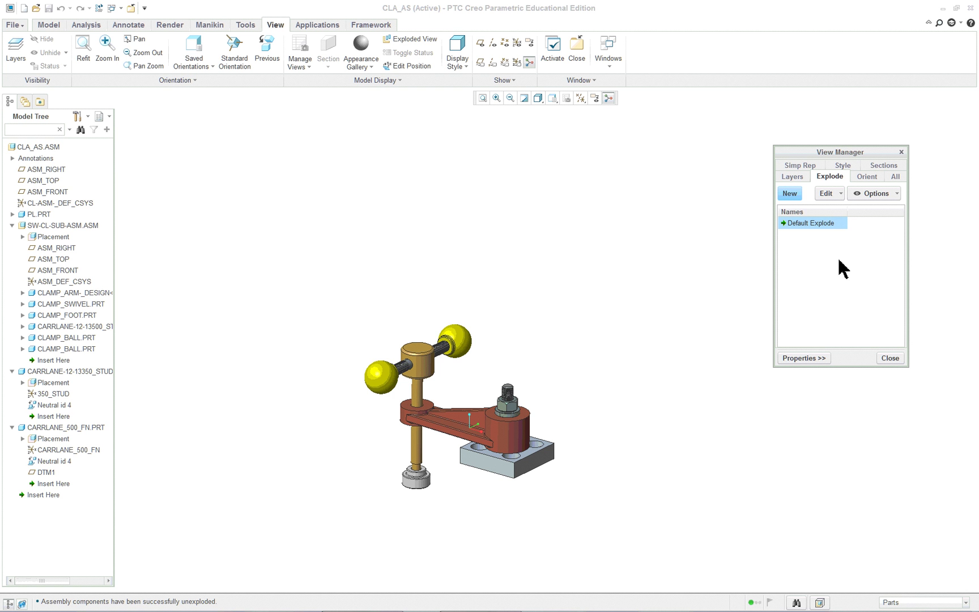
{"action": "left_click", "coordinate": [789, 193]}
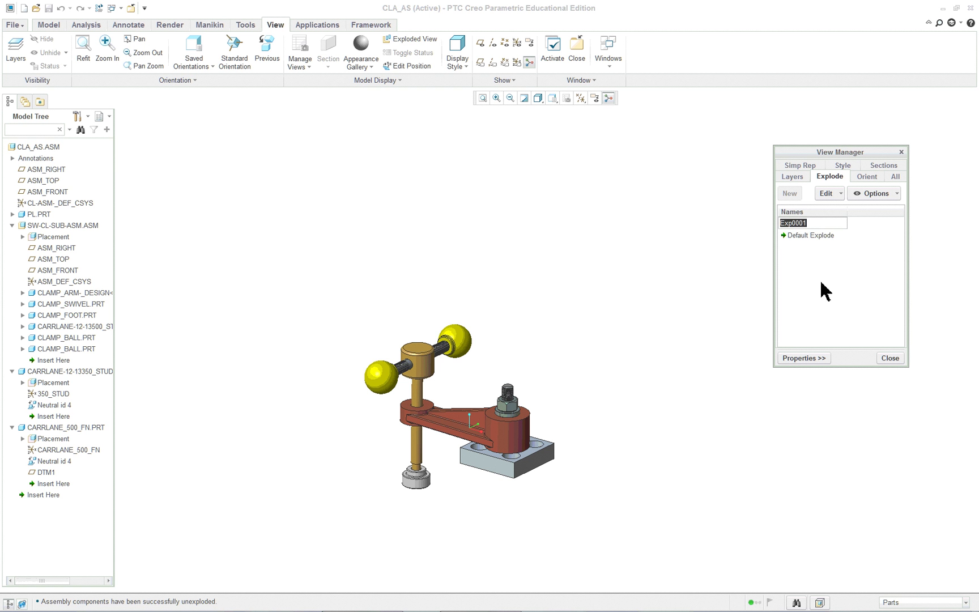
{"action": "key", "text": "Return"}
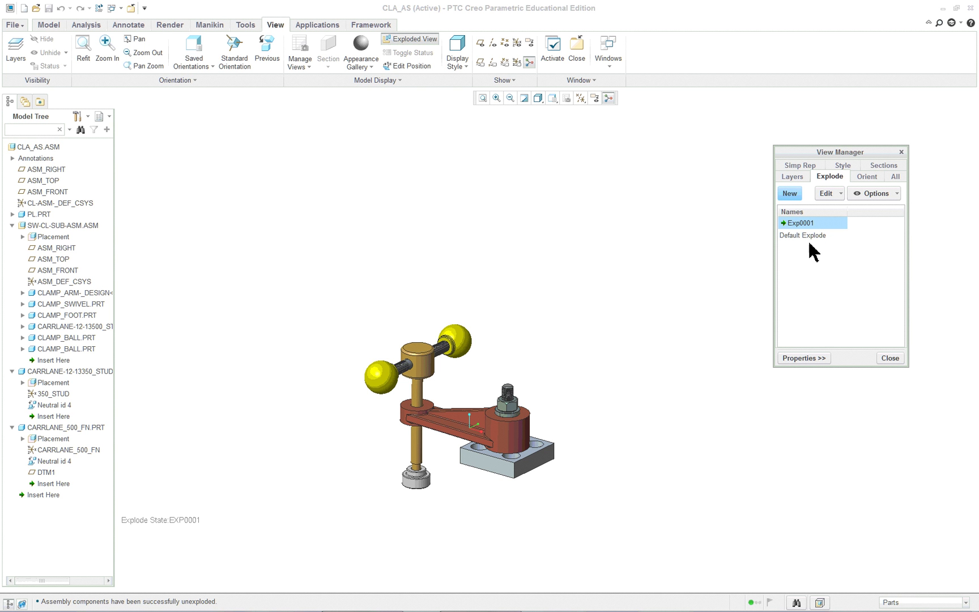
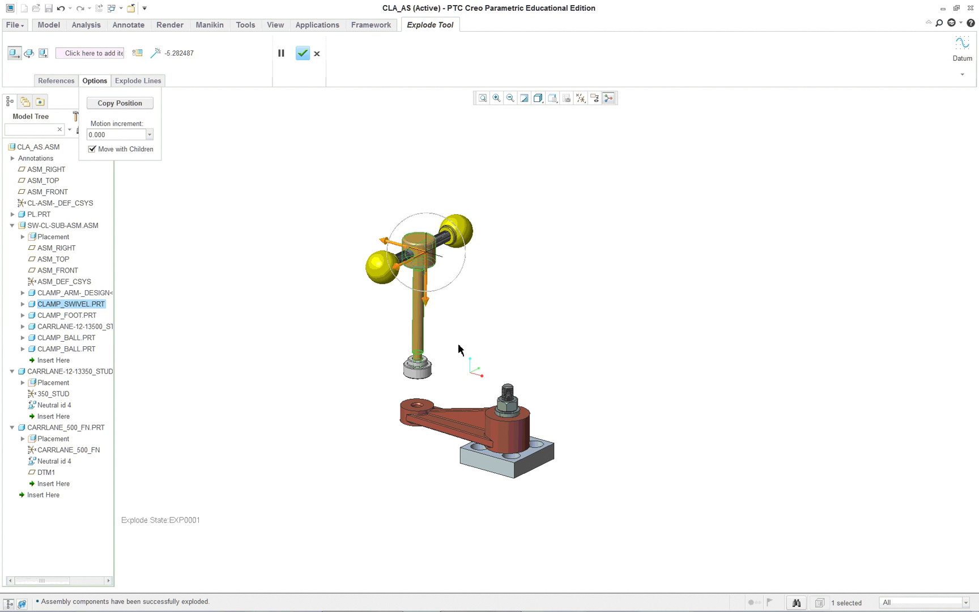
- Move the clamp foot about 4.3 down to below the arm, and shift the clamp arm with its children down about 0.13
{"action": "left_click", "coordinate": [412, 372]}
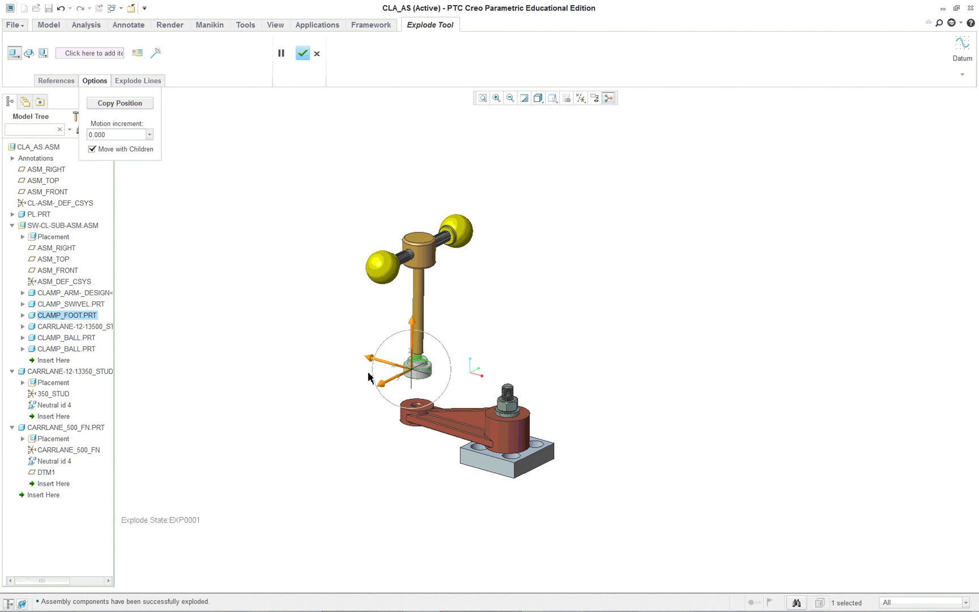
{"action": "left_click_drag", "start_coordinate": [412, 348], "coordinate": [428, 439]}
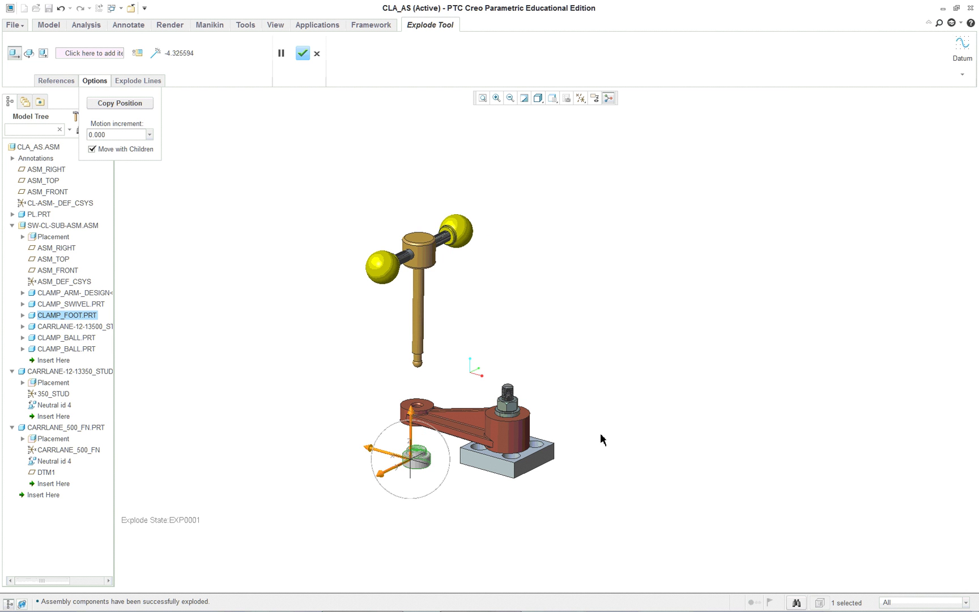
{"action": "left_click", "coordinate": [472, 427]}
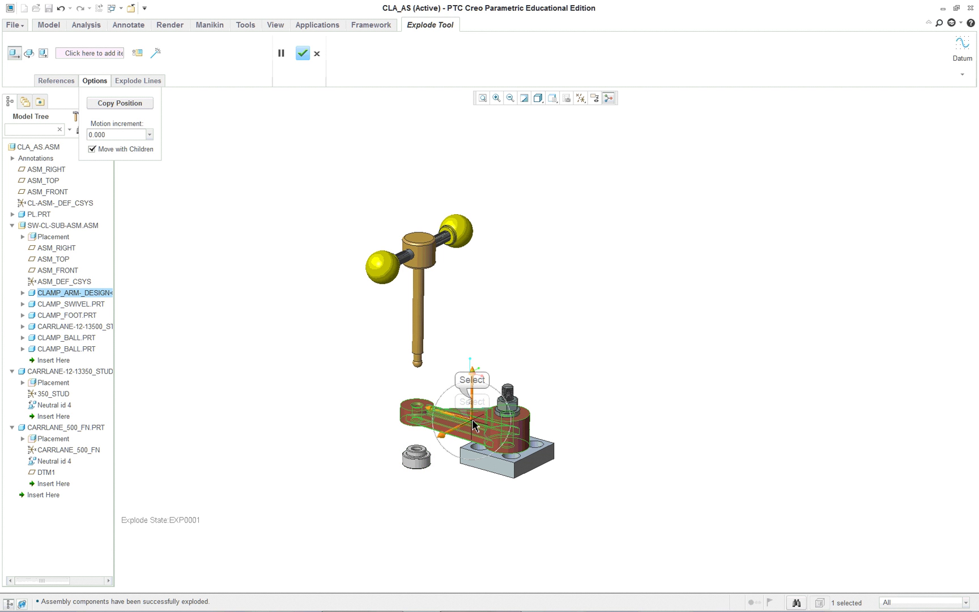
{"action": "left_click_drag", "start_coordinate": [474, 427], "coordinate": [533, 420]}
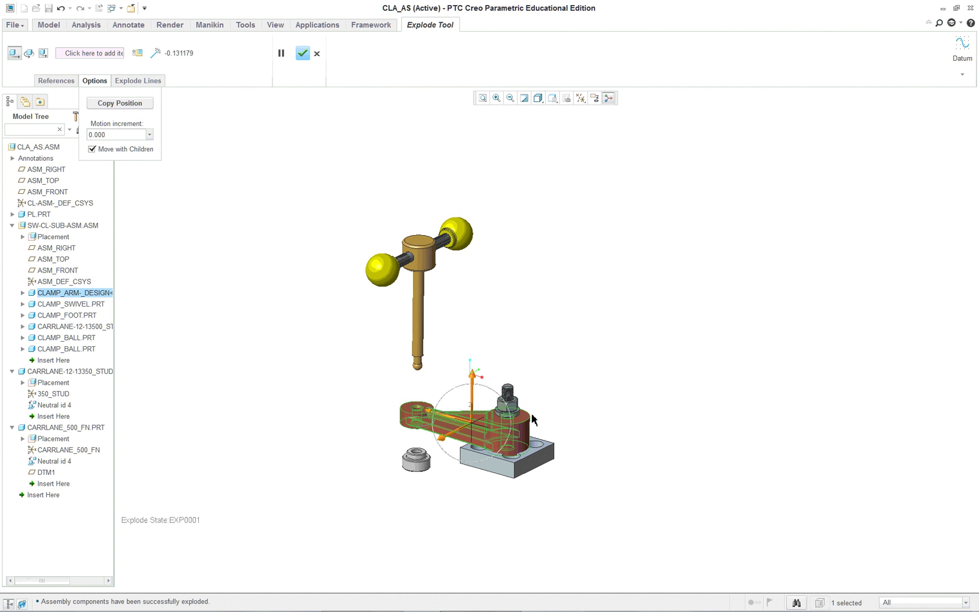
- Raise the short stud with its nut about 1.7 out of the arm, and lift the flange nut about 2.4 above the stud
{"action": "left_click", "coordinate": [510, 396]}
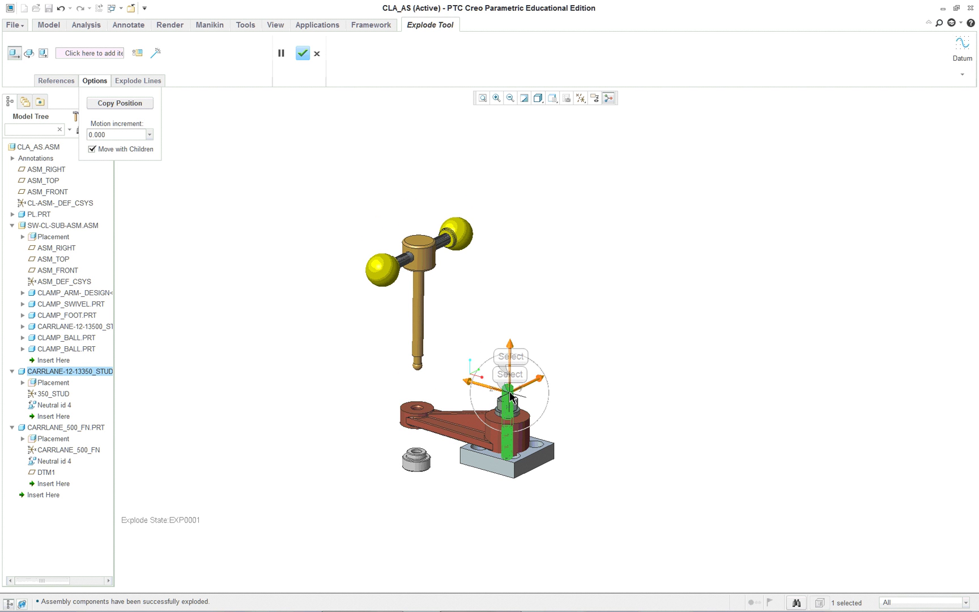
{"action": "left_click_drag", "start_coordinate": [513, 380], "coordinate": [508, 322]}
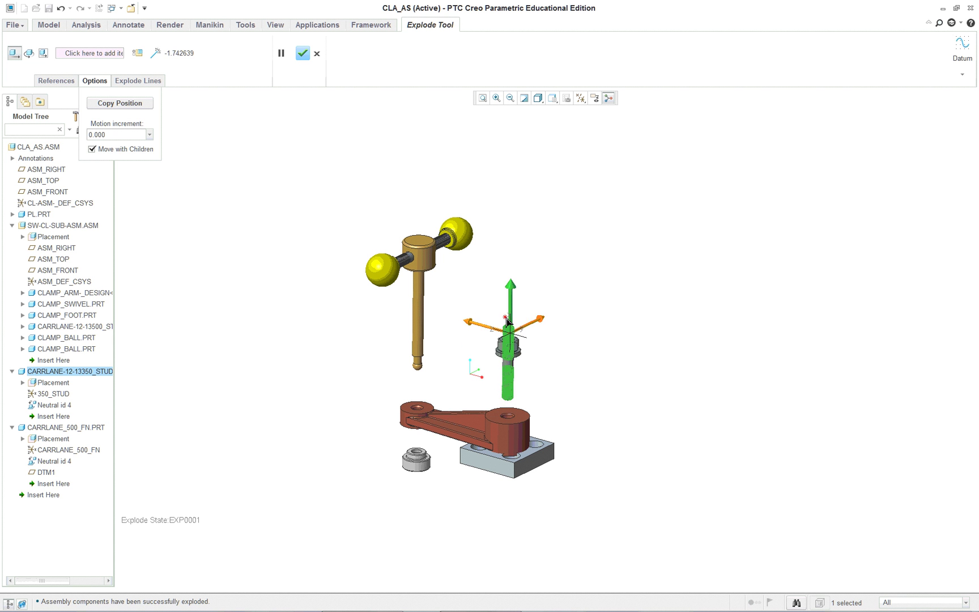
{"action": "left_click", "coordinate": [507, 349]}
{"action": "left_click_drag", "start_coordinate": [519, 371], "coordinate": [516, 298]}
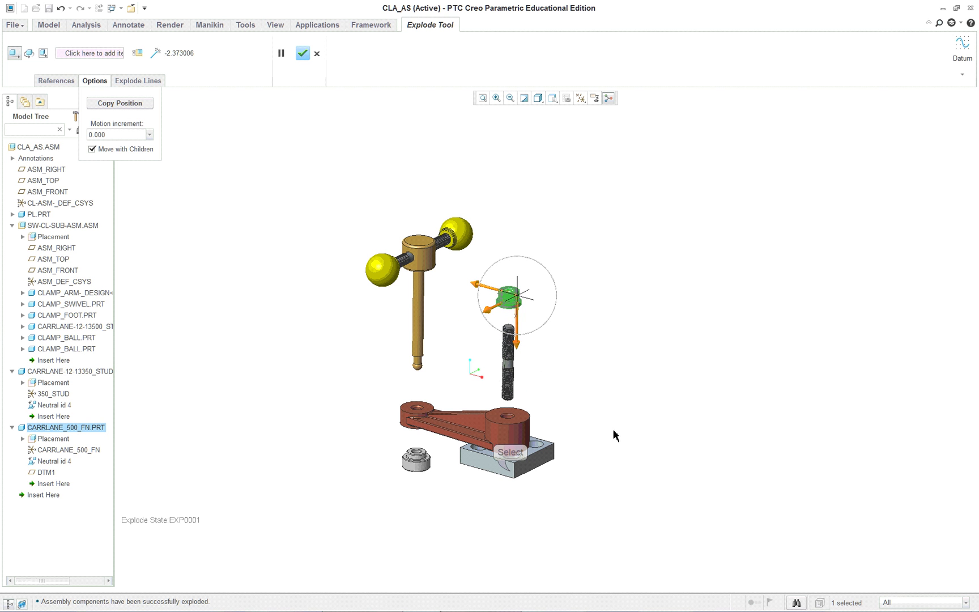
- Shift the base plate with its children down about 0.25, and raise the clamp arm with its children clear of the plate
{"action": "left_click", "coordinate": [511, 475]}
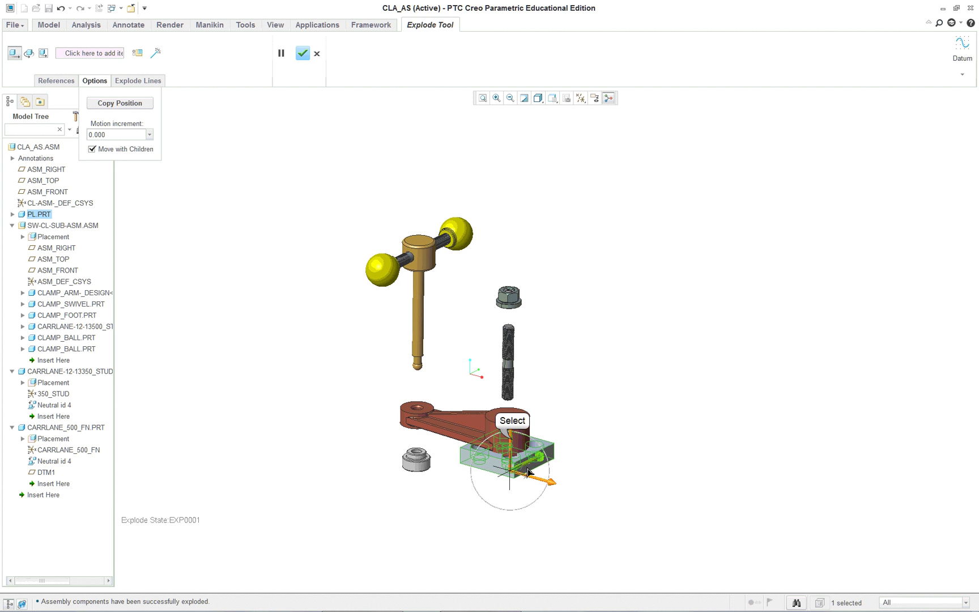
{"action": "mouse_move", "coordinate": [511, 449]}
{"action": "left_mouse_down"}
{"action": "mouse_move", "coordinate": [510, 430]}
{"action": "mouse_move", "coordinate": [510, 443]}
{"action": "left_mouse_up"}
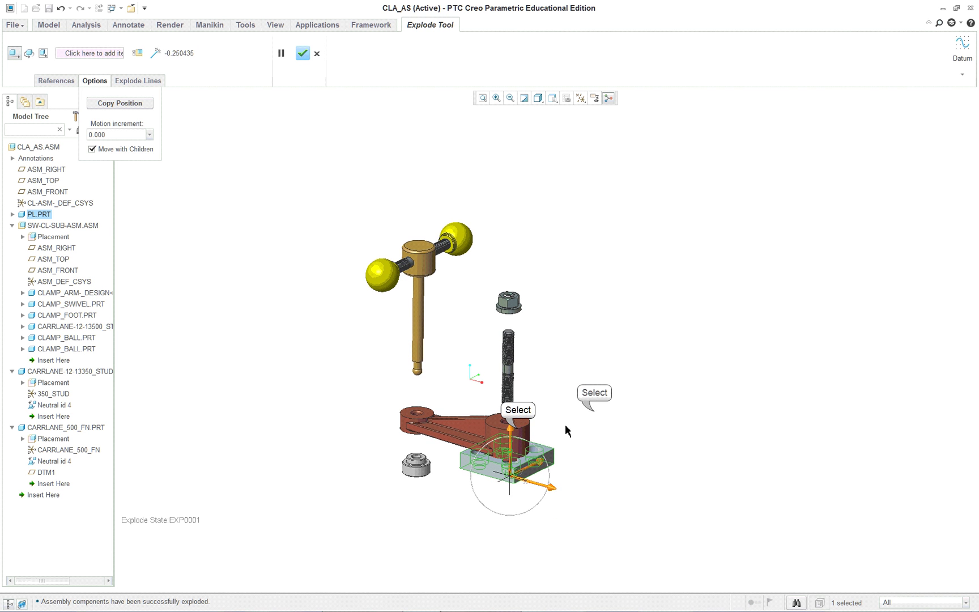
{"action": "left_click", "coordinate": [512, 420]}
{"action": "left_click_drag", "start_coordinate": [518, 420], "coordinate": [512, 386]}
- Raise the short stud with its nut about 1.9 above the arm, and lower the swivel with its handle about 0.5
{"action": "left_click", "coordinate": [508, 347]}
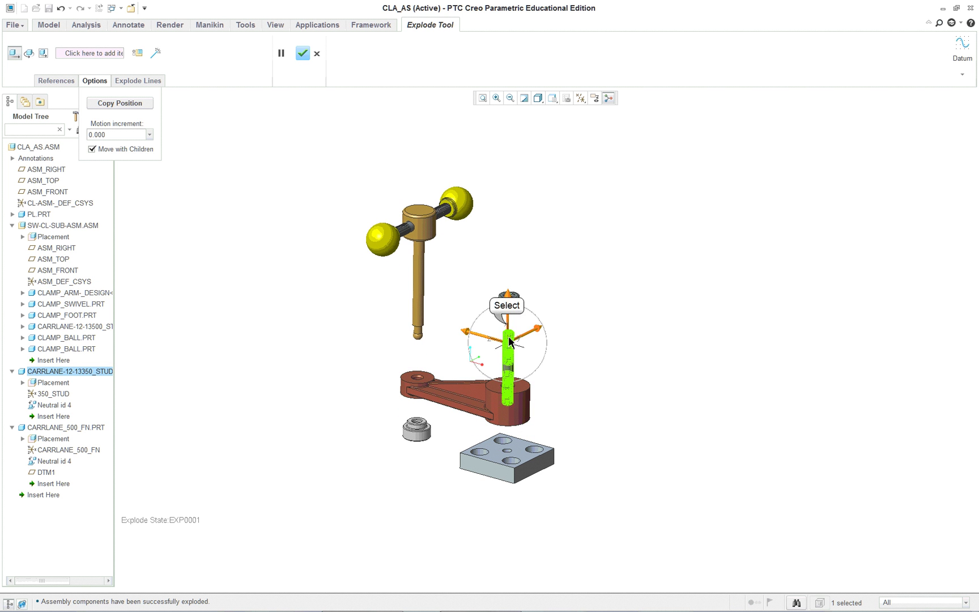
{"action": "left_click_drag", "start_coordinate": [509, 343], "coordinate": [508, 288]}
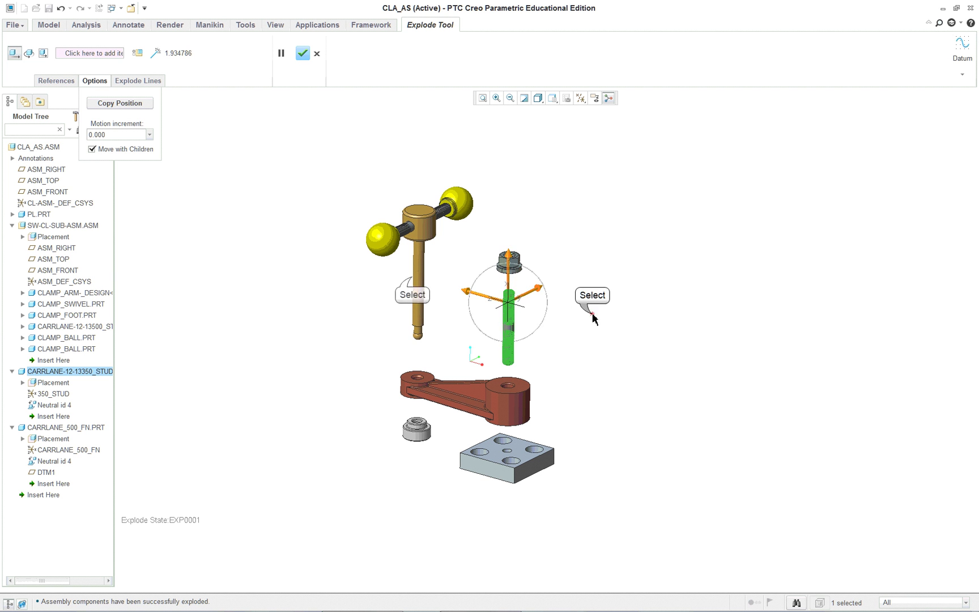
{"action": "left_click", "coordinate": [419, 275]}
{"action": "left_click_drag", "start_coordinate": [419, 274], "coordinate": [418, 329]}
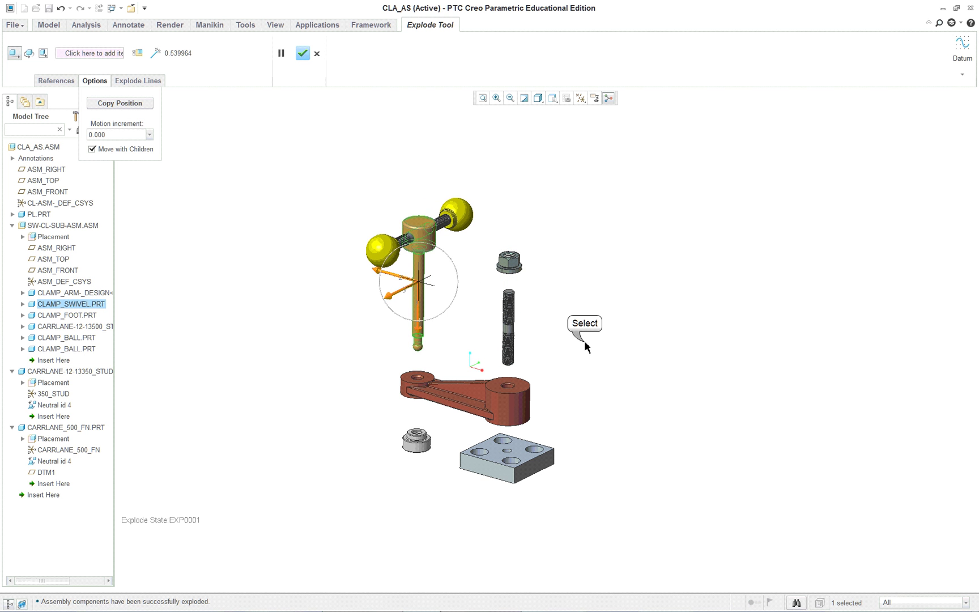
- Turn off Move with Children and pull the near clamp ball about 6.0 outward along the handle axis
{"action": "scroll", "coordinate": [587, 344], "scroll_direction": "down", "scroll_amount": 2}
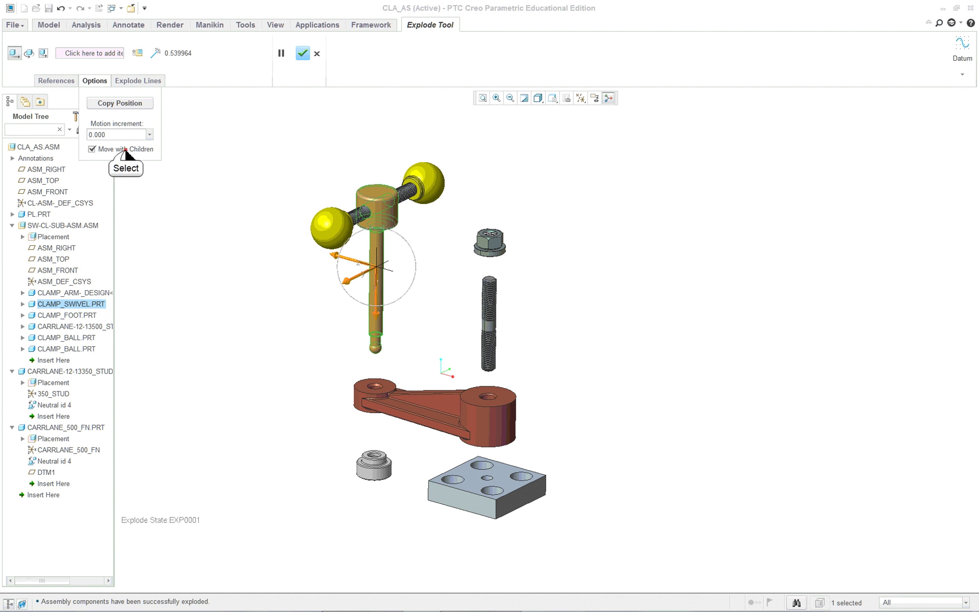
{"action": "left_click", "coordinate": [103, 149]}
{"action": "left_click", "coordinate": [333, 225]}
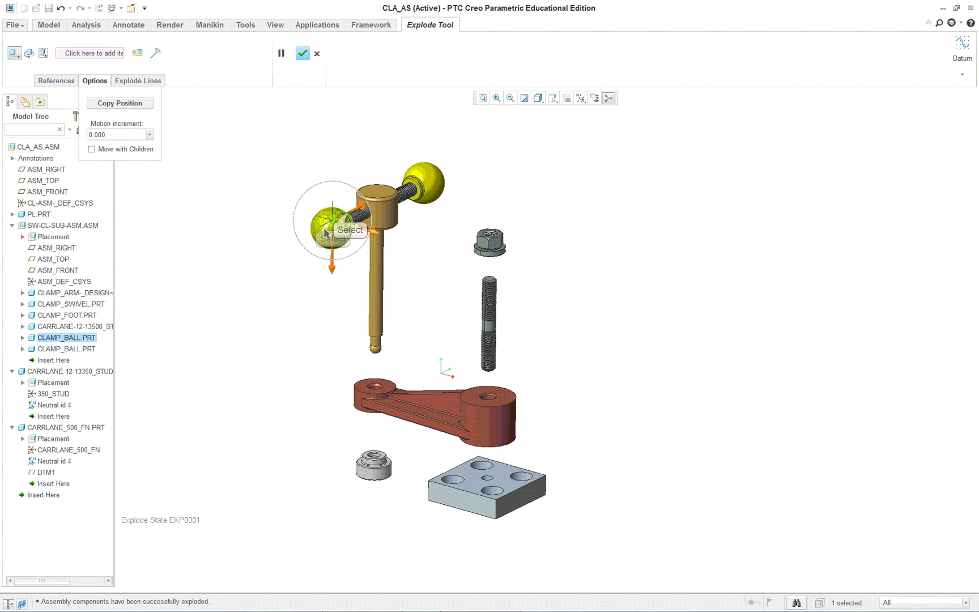
{"action": "left_click_drag", "start_coordinate": [349, 215], "coordinate": [263, 266]}
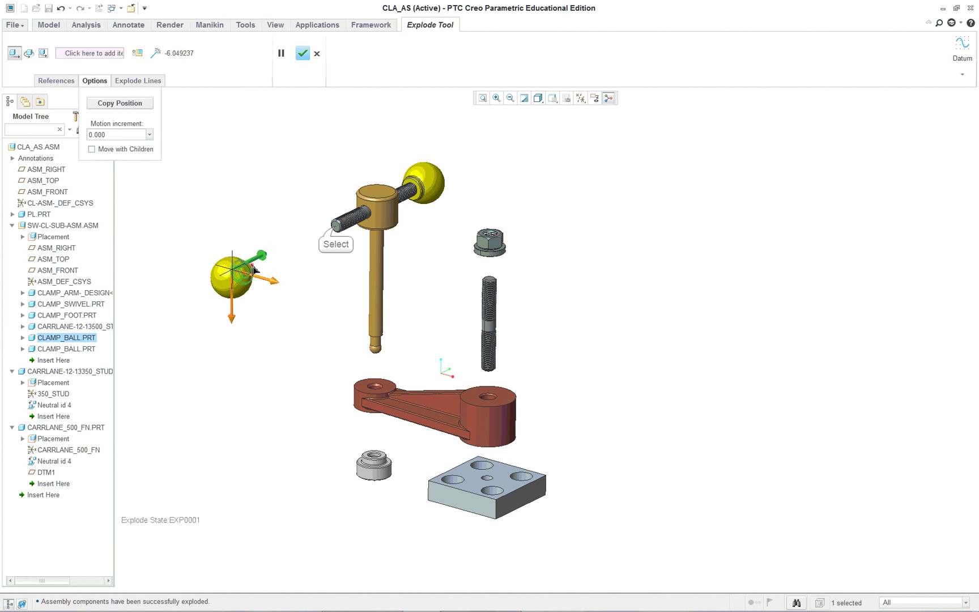
- Slide the long CARRLANE-12-13500 stud about 4.2 out of the swivel toward the near ball
{"action": "left_click", "coordinate": [345, 226]}
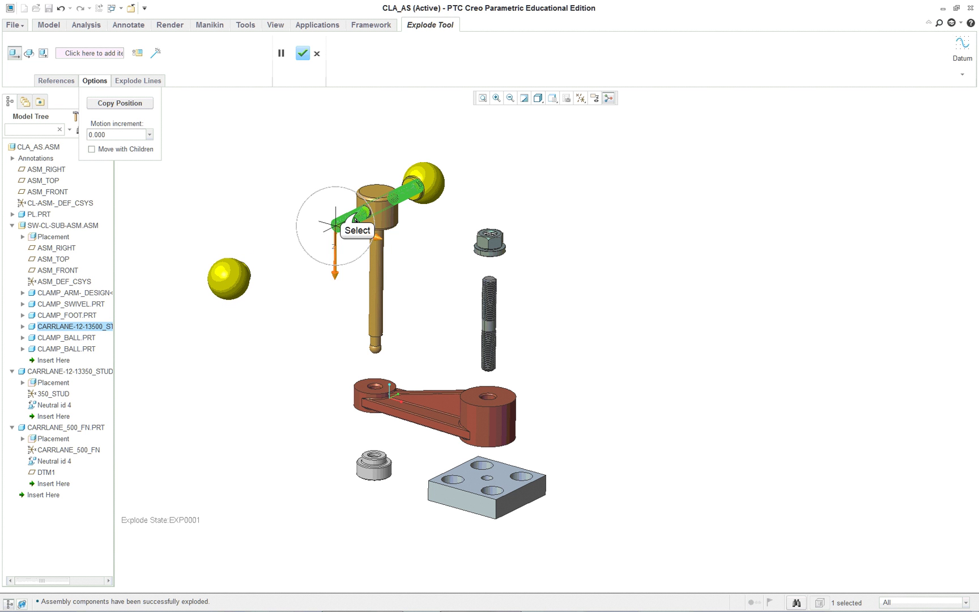
{"action": "left_click_drag", "start_coordinate": [361, 217], "coordinate": [289, 252]}
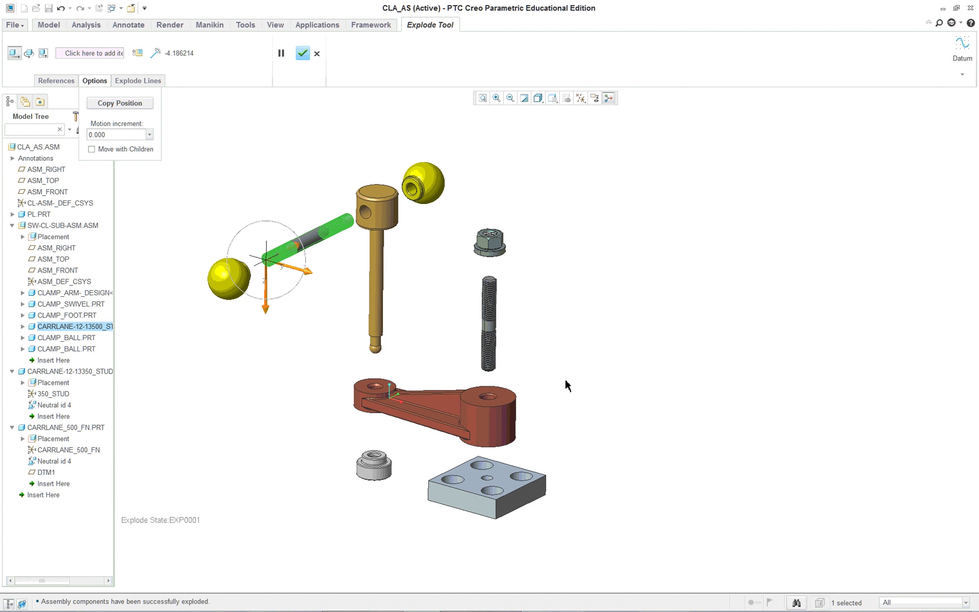
{"action": "mouse_move", "coordinate": [569, 384]}
{"action": "middle_mouse_down"}
{"action": "mouse_move", "coordinate": [579, 369]}
{"action": "mouse_move", "coordinate": [570, 385]}
{"action": "mouse_move", "coordinate": [565, 376]}
{"action": "middle_mouse_up"}
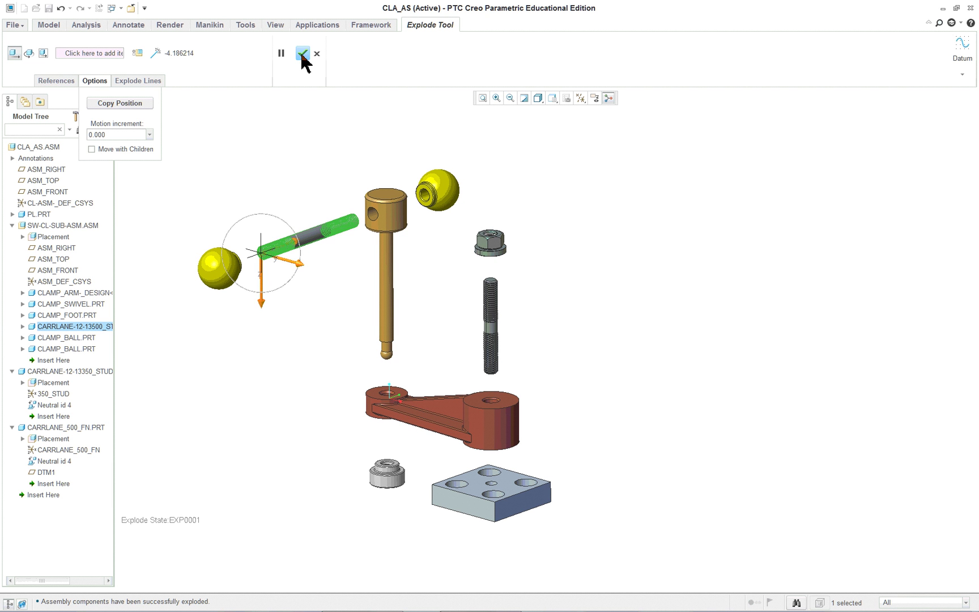
- Finish editing the component positions and save the changes to explode state Exp0001
{"action": "middle_click", "coordinate": [539, 138]}
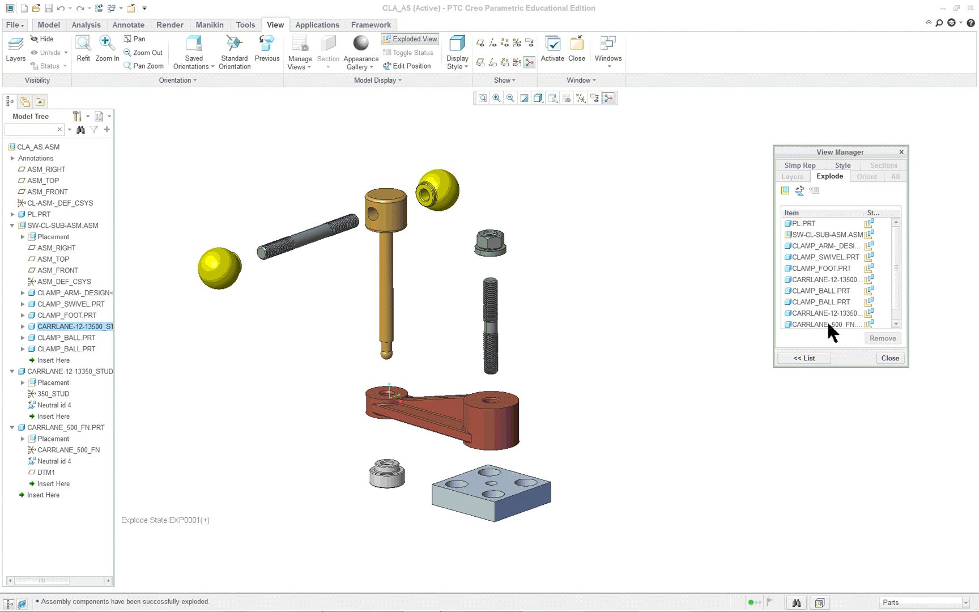
{"action": "left_click", "coordinate": [809, 360]}
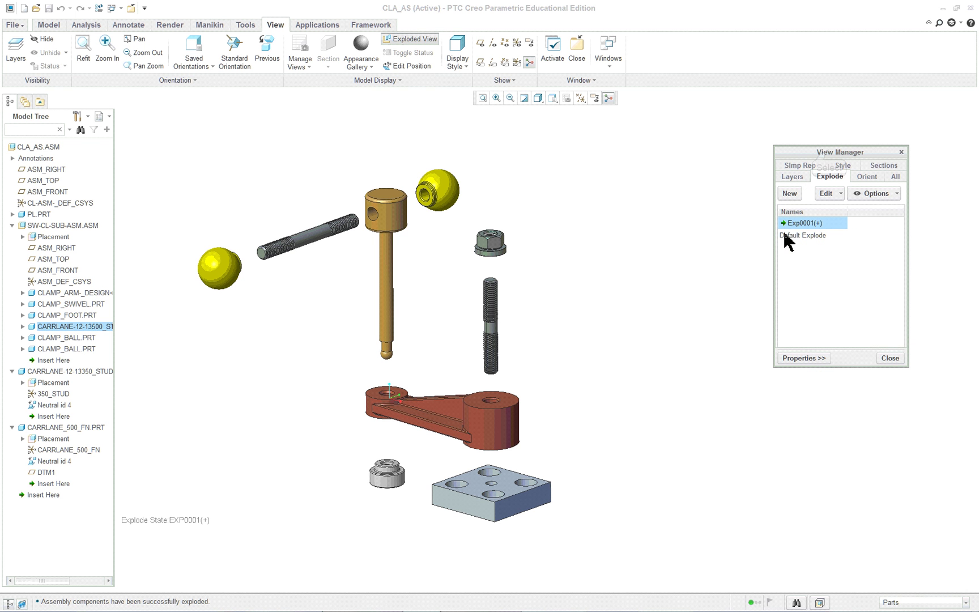
{"action": "left_click_drag", "start_coordinate": [829, 154], "coordinate": [764, 137]}
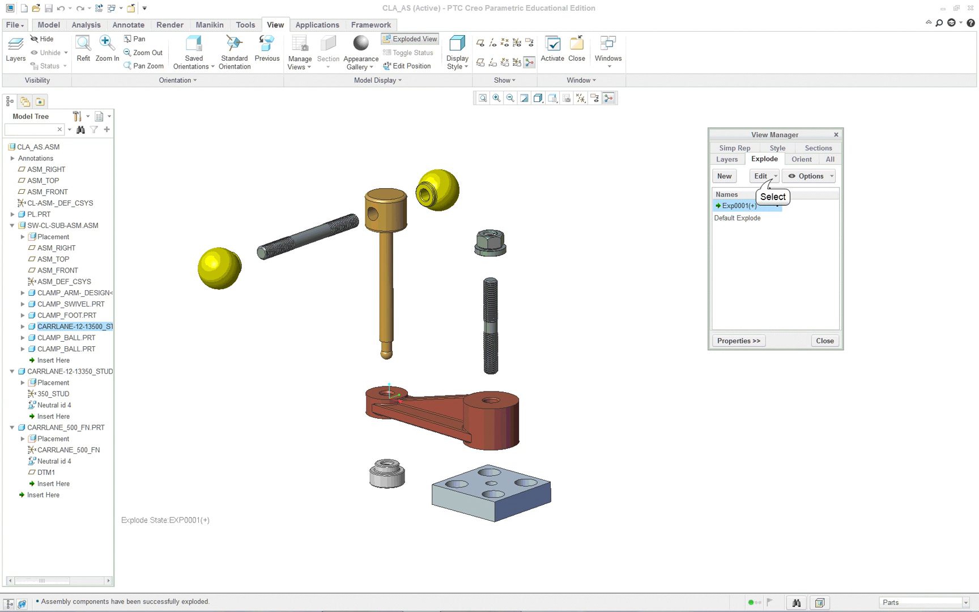
{"action": "left_click", "coordinate": [769, 179]}
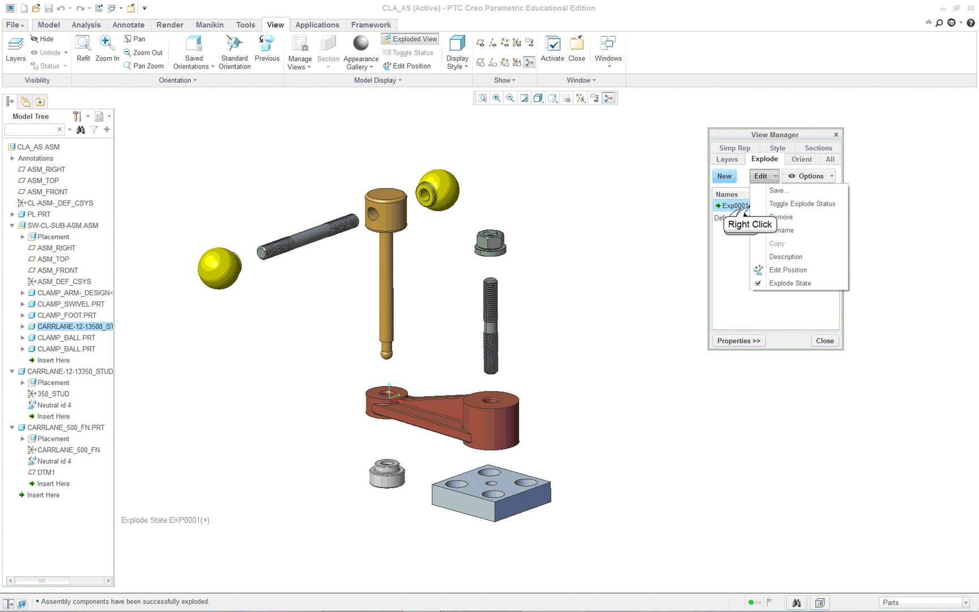
{"action": "left_click", "coordinate": [745, 211]}
{"action": "right_click", "coordinate": [748, 208]}
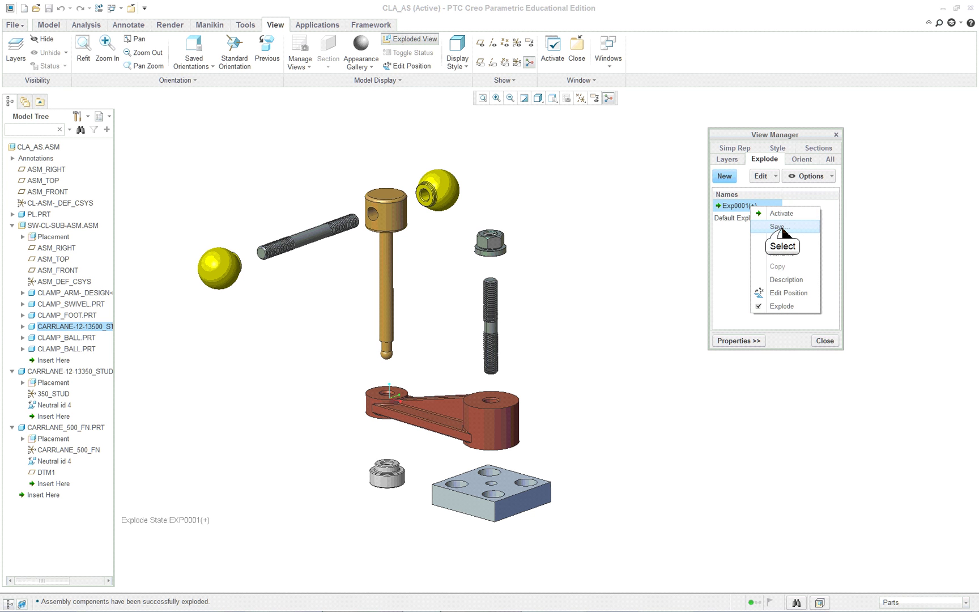
{"action": "left_click", "coordinate": [779, 227]}
{"action": "left_click", "coordinate": [918, 255]}
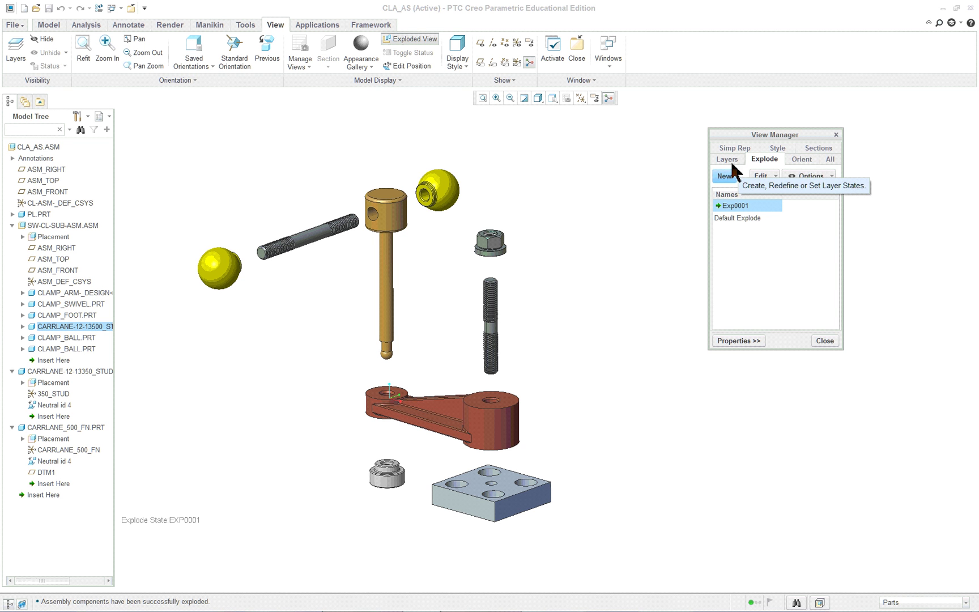
- Save the modified Rview orientation with the current view of the assembly
{"action": "left_click", "coordinate": [802, 159]}
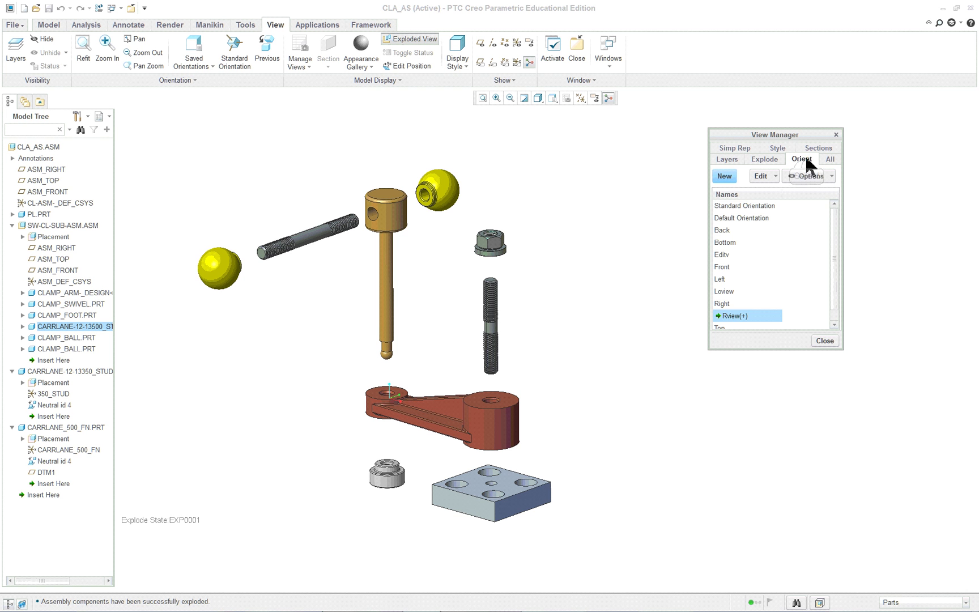
{"action": "scroll", "coordinate": [830, 280], "scroll_direction": "down", "scroll_amount": 1}
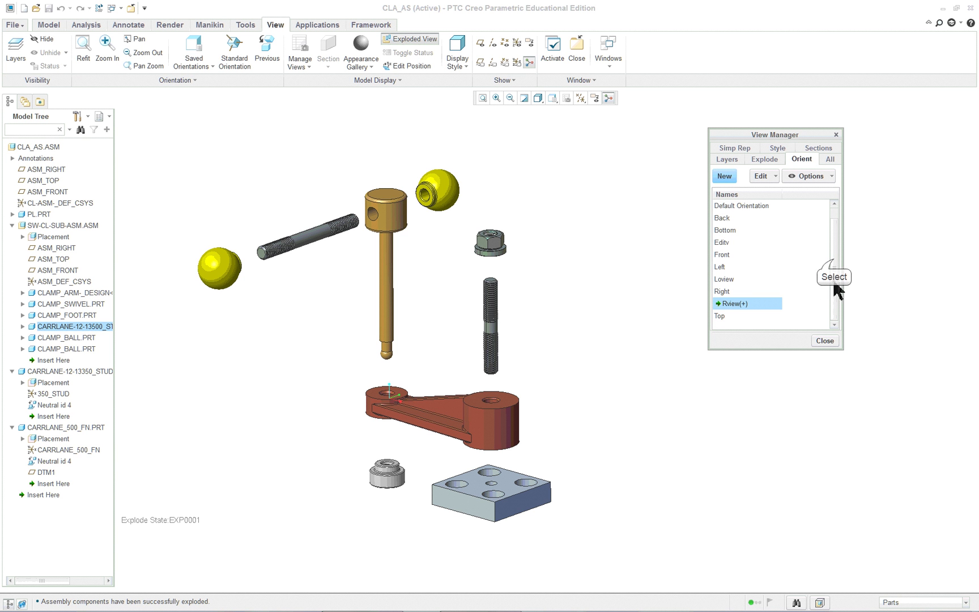
{"action": "right_click", "coordinate": [764, 306]}
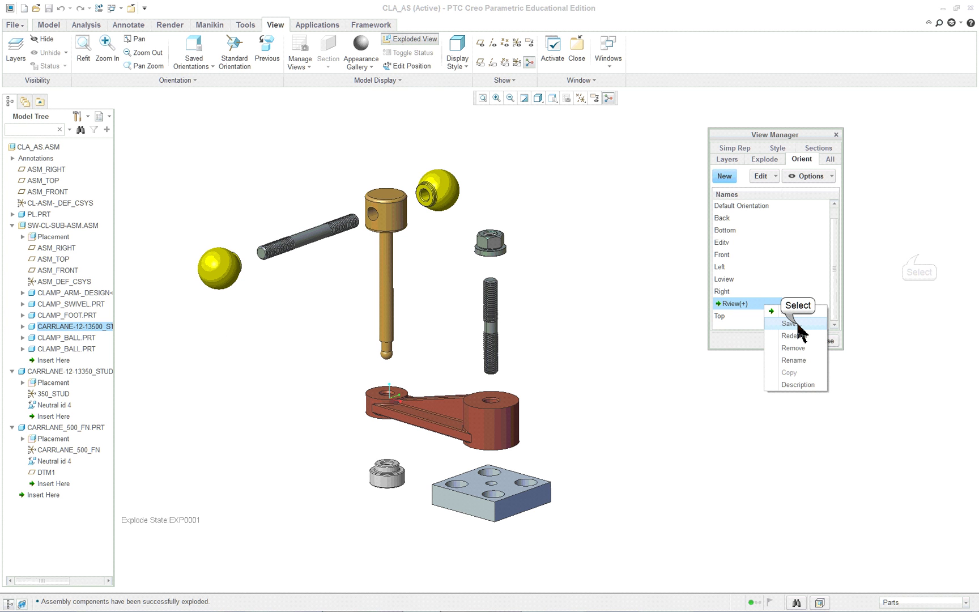
{"action": "left_click", "coordinate": [790, 324]}
{"action": "left_click", "coordinate": [907, 252]}
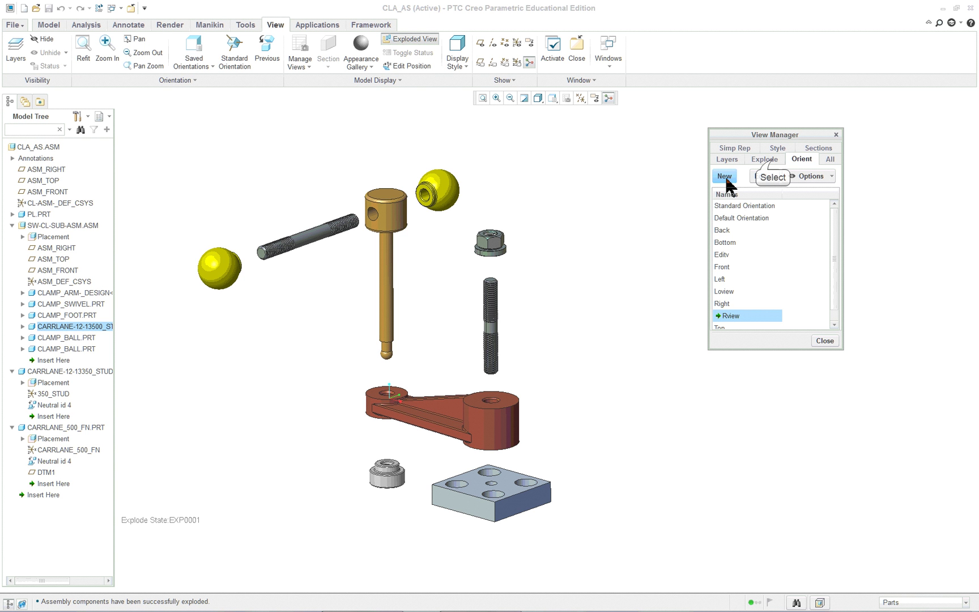
- Create a new display style named Style0001 and open it for component-by-component editing
{"action": "left_click", "coordinate": [765, 159]}
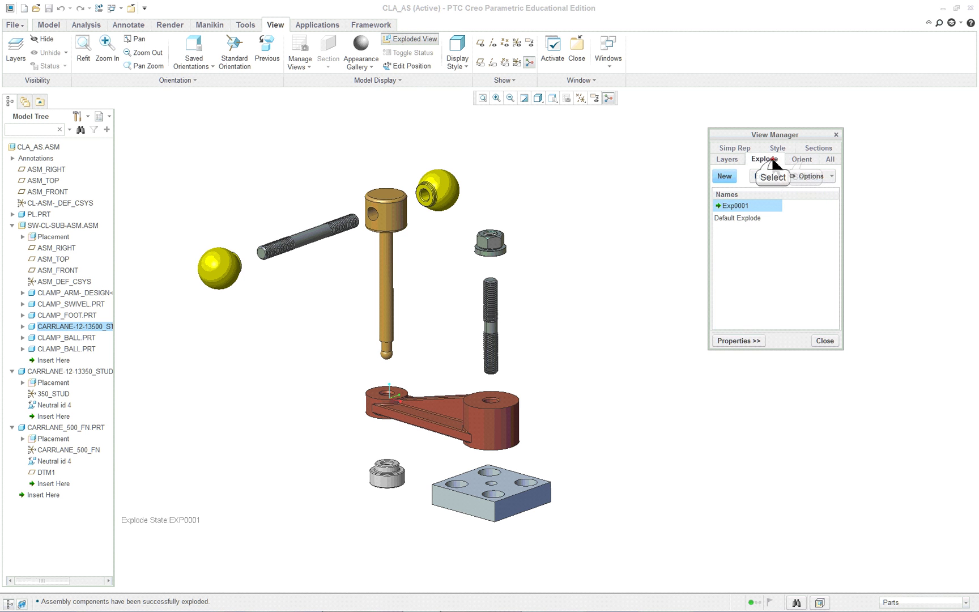
{"action": "left_click", "coordinate": [802, 160]}
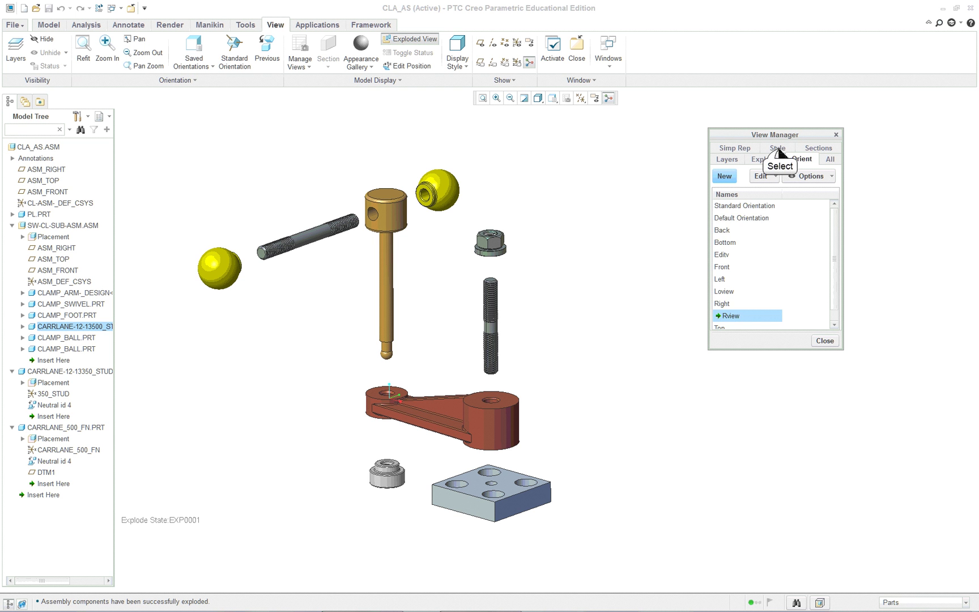
{"action": "left_click", "coordinate": [778, 149]}
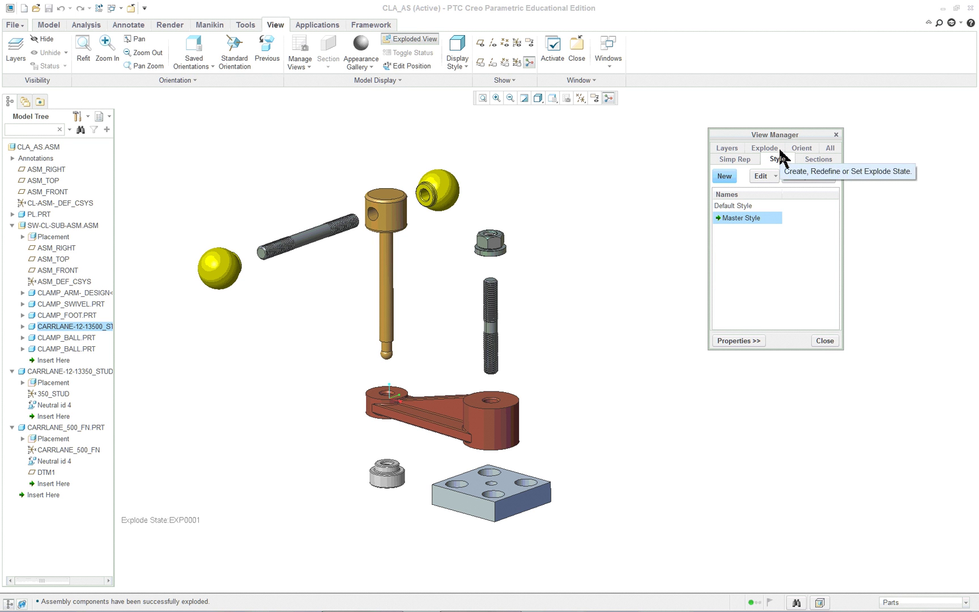
{"action": "left_click", "coordinate": [727, 178]}
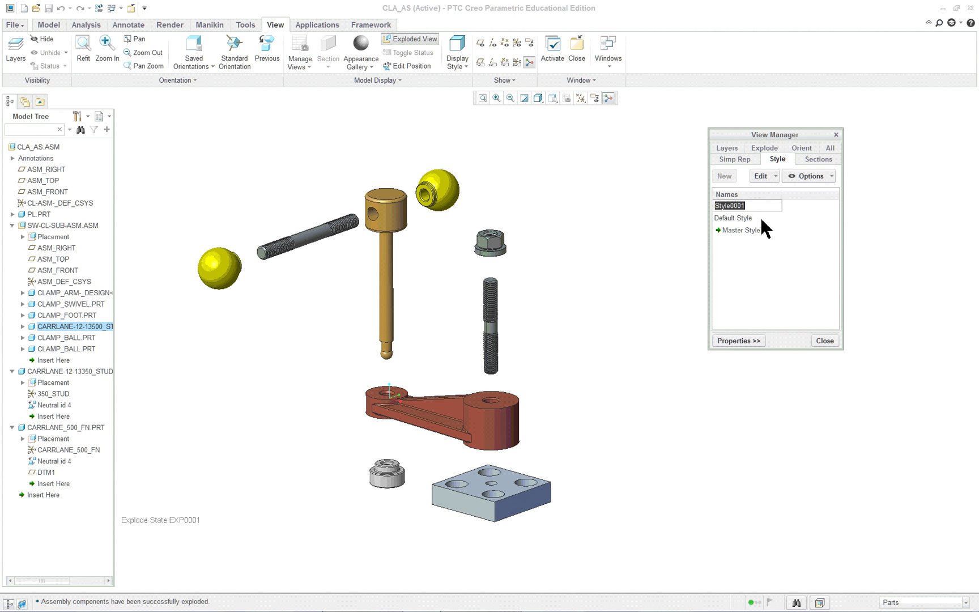
{"action": "key", "text": "Return"}
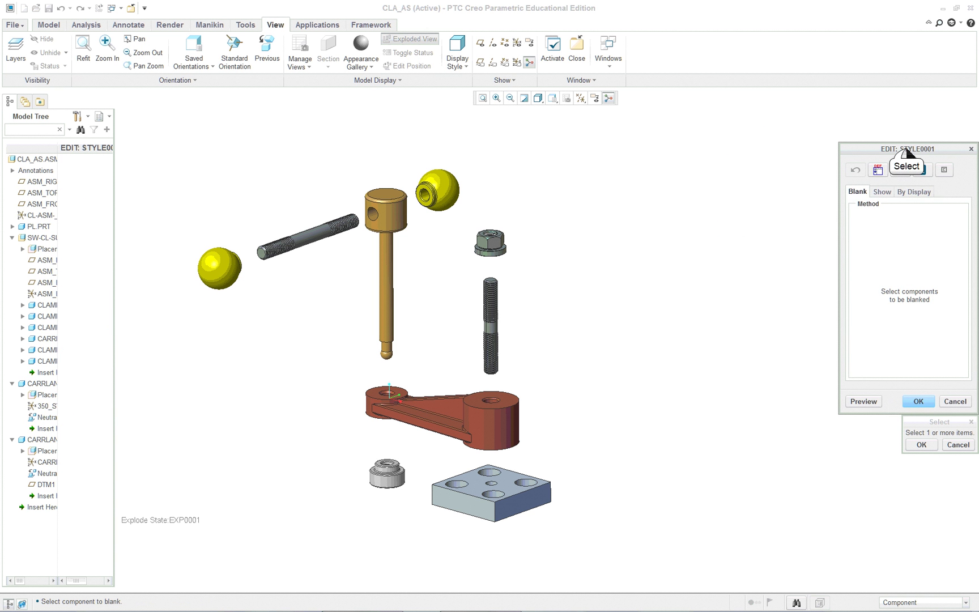
{"action": "left_click_drag", "start_coordinate": [904, 149], "coordinate": [701, 120]}
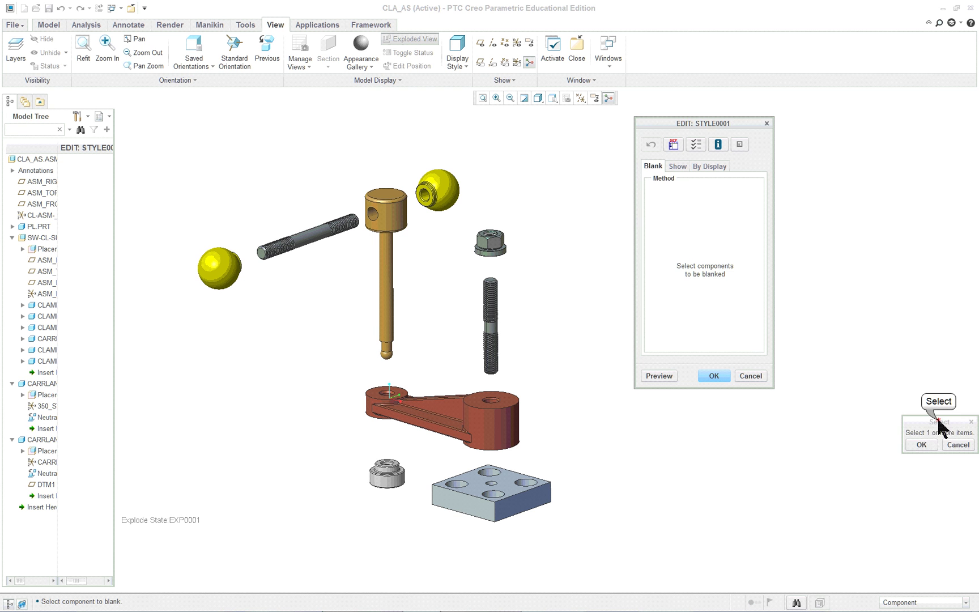
{"action": "left_click_drag", "start_coordinate": [939, 423], "coordinate": [707, 422]}
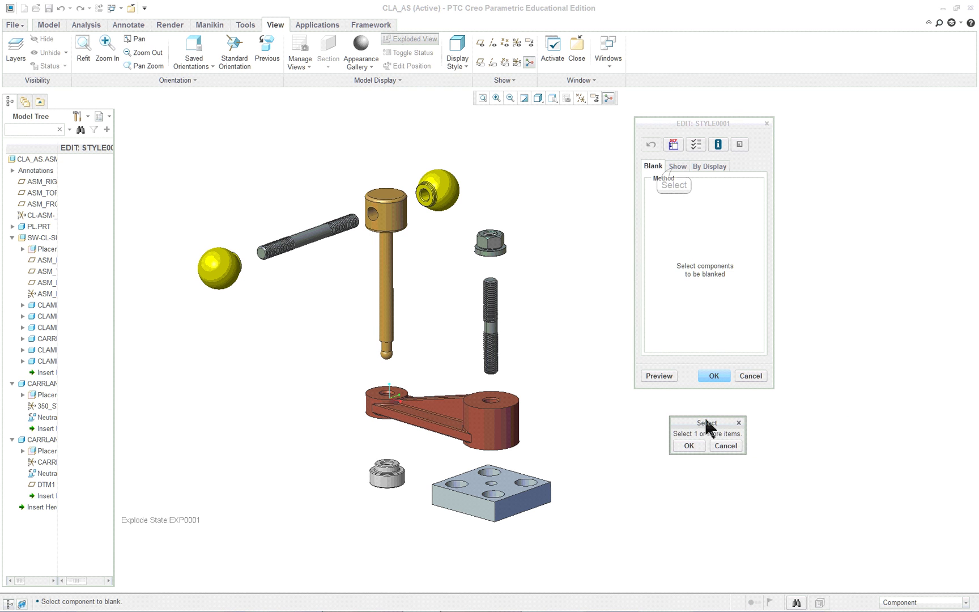
- Set the clamp swivel to Wireframe and the short vertical stud to Hidden Line, and preview the style
{"action": "left_click", "coordinate": [676, 167]}
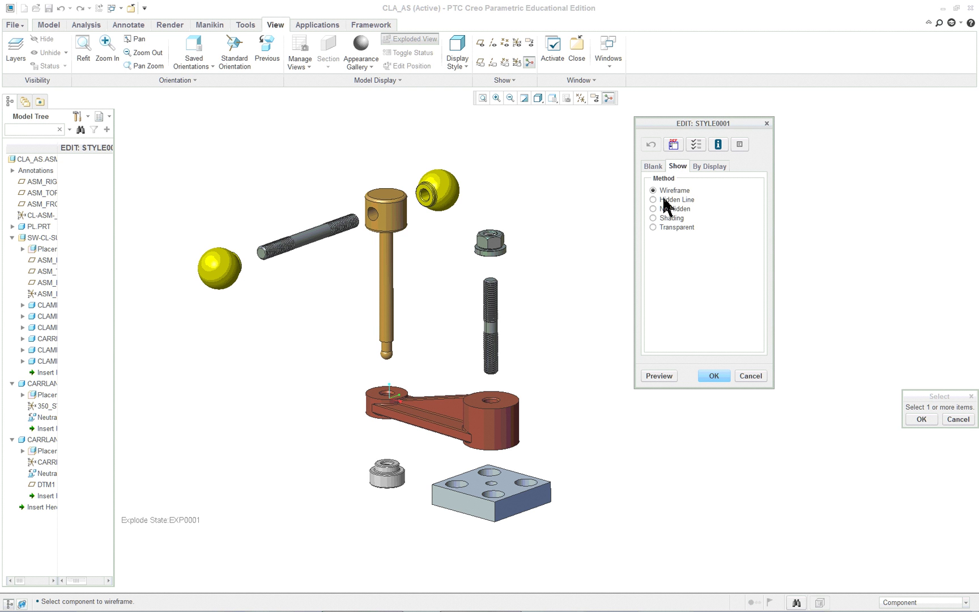
{"action": "left_click", "coordinate": [390, 229]}
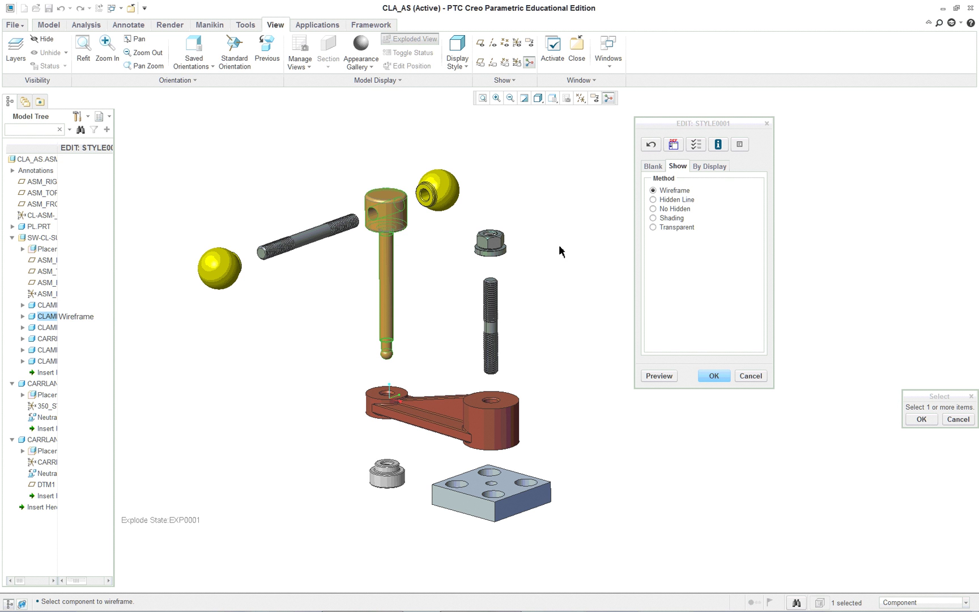
{"action": "left_click", "coordinate": [653, 200]}
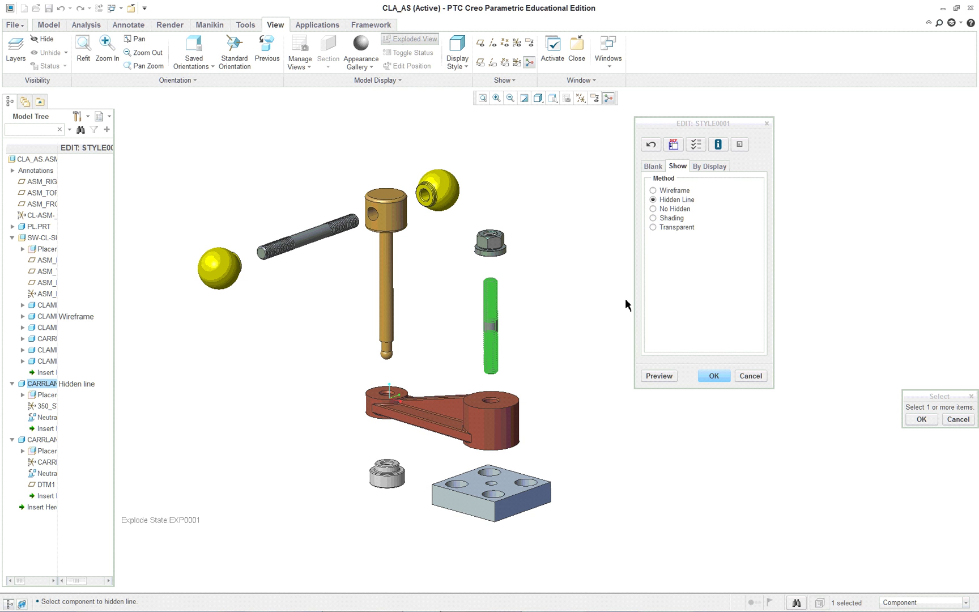
{"action": "left_click", "coordinate": [653, 208]}
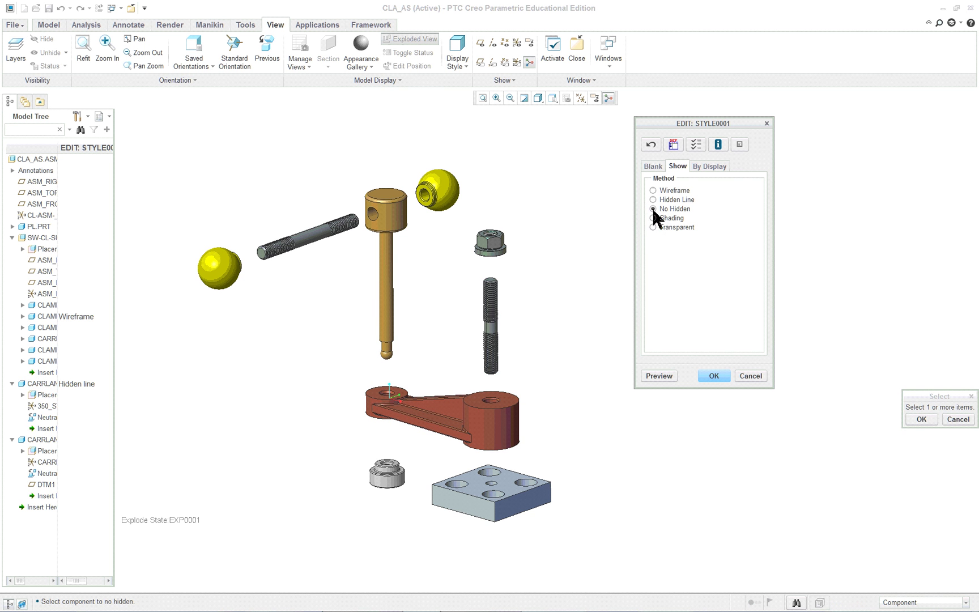
{"action": "left_click", "coordinate": [665, 377]}
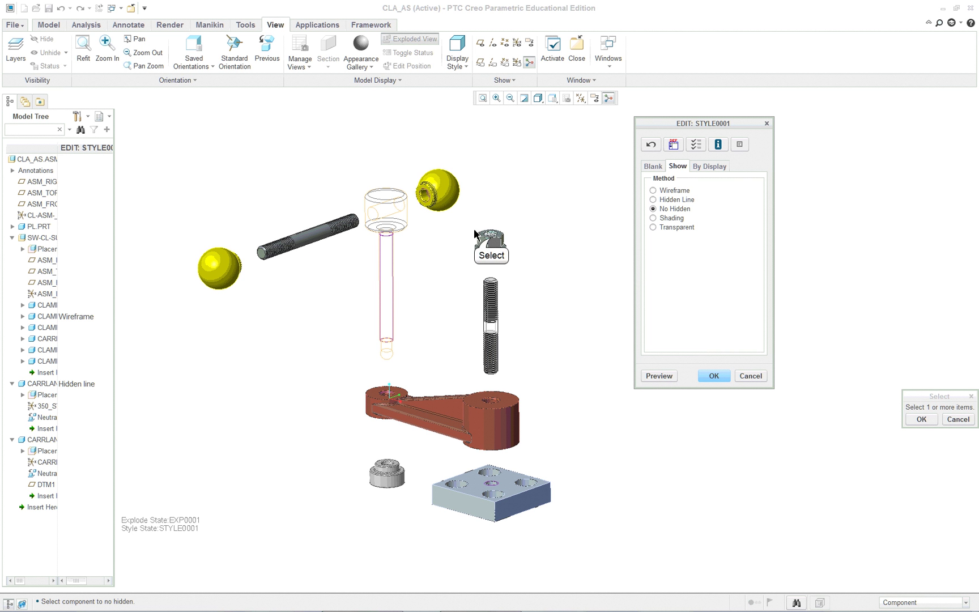
- Set the flange nut above the short stud to No Hidden and the clamp arm to Transparent
{"action": "left_click", "coordinate": [491, 243]}
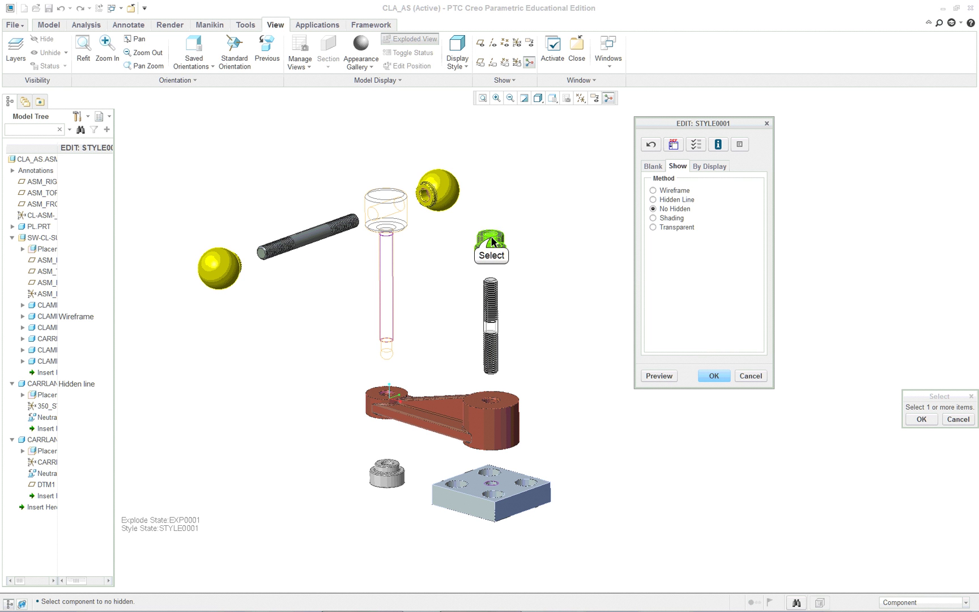
{"action": "left_click", "coordinate": [652, 218]}
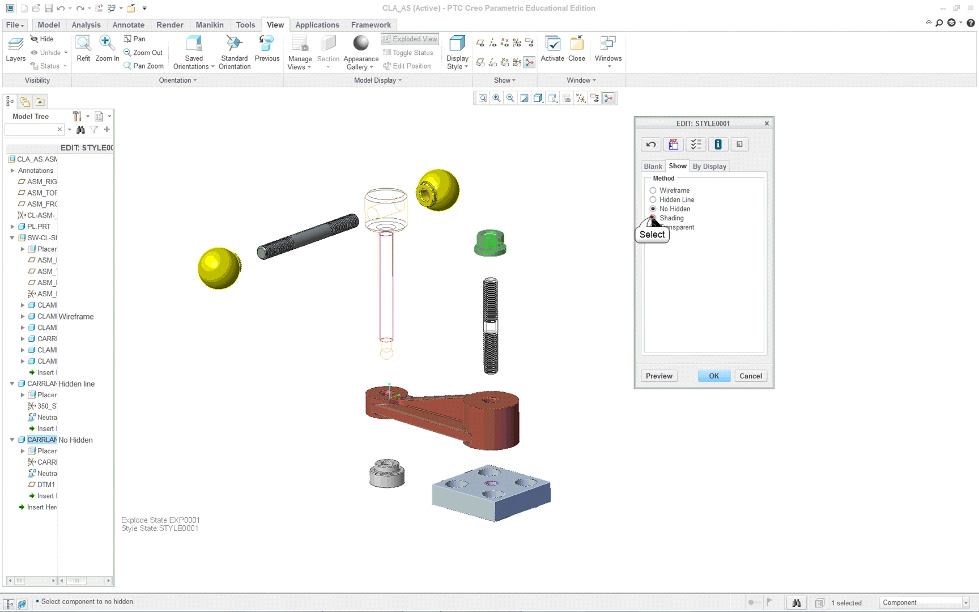
{"action": "left_click", "coordinate": [492, 427]}
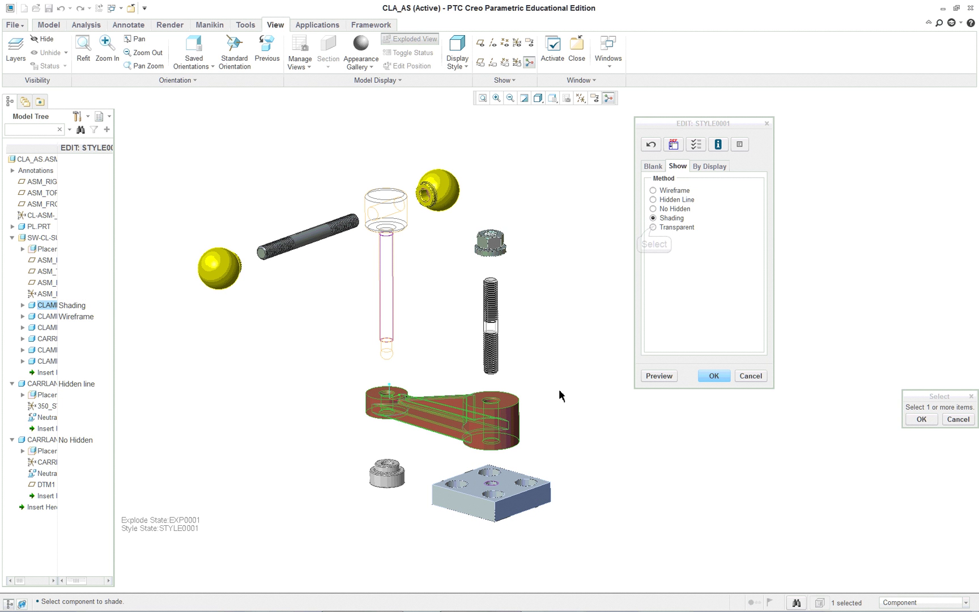
{"action": "left_click", "coordinate": [653, 227]}
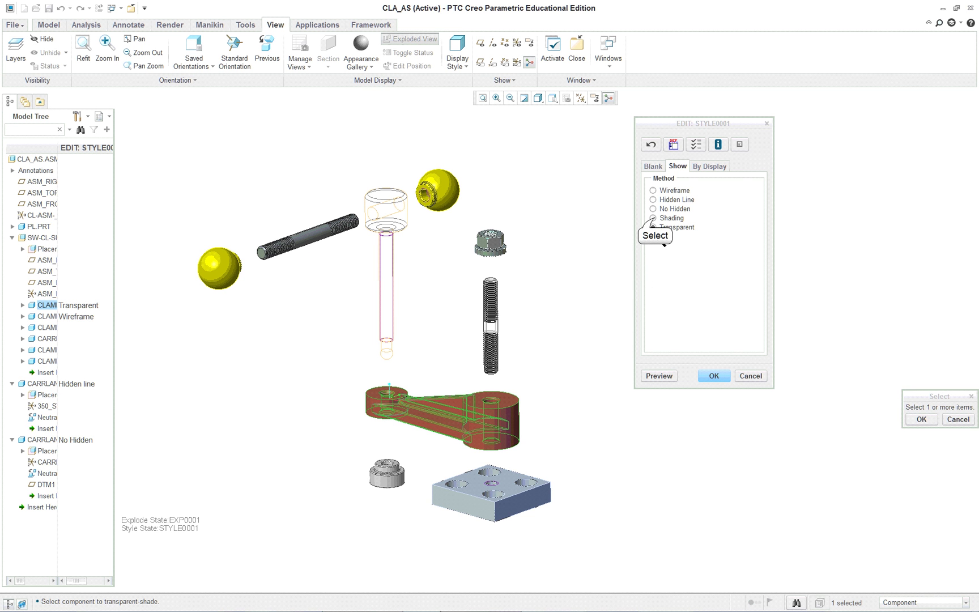
- Set the base plate to Shading and the clamp foot to Hidden Line
{"action": "left_click", "coordinate": [653, 218]}
{"action": "left_click", "coordinate": [491, 485]}
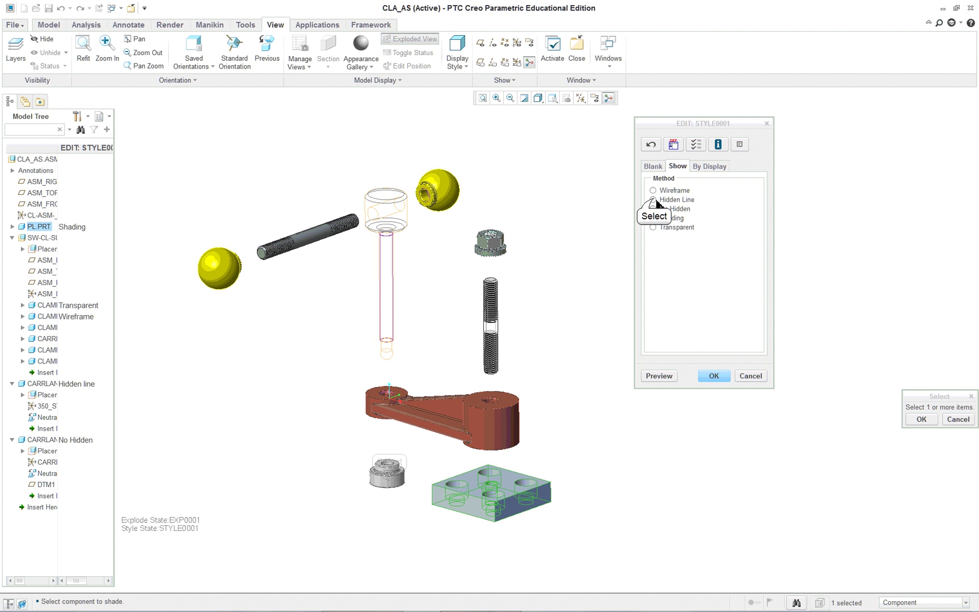
{"action": "left_click", "coordinate": [653, 200]}
{"action": "left_click", "coordinate": [390, 484]}
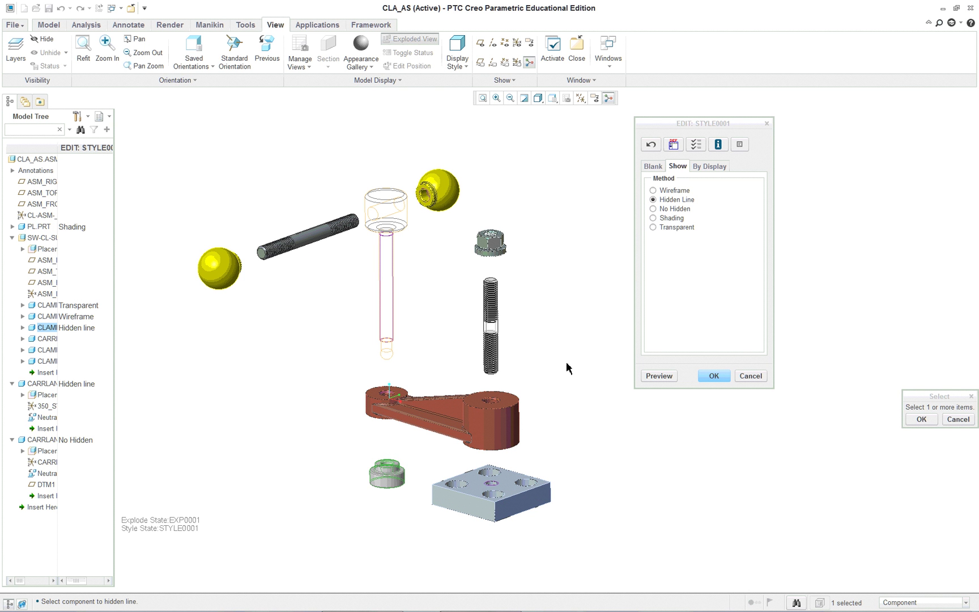
- Try the near clamp ball in No Hidden display and preview the style
{"action": "left_click", "coordinate": [653, 209]}
{"action": "left_click", "coordinate": [235, 273]}
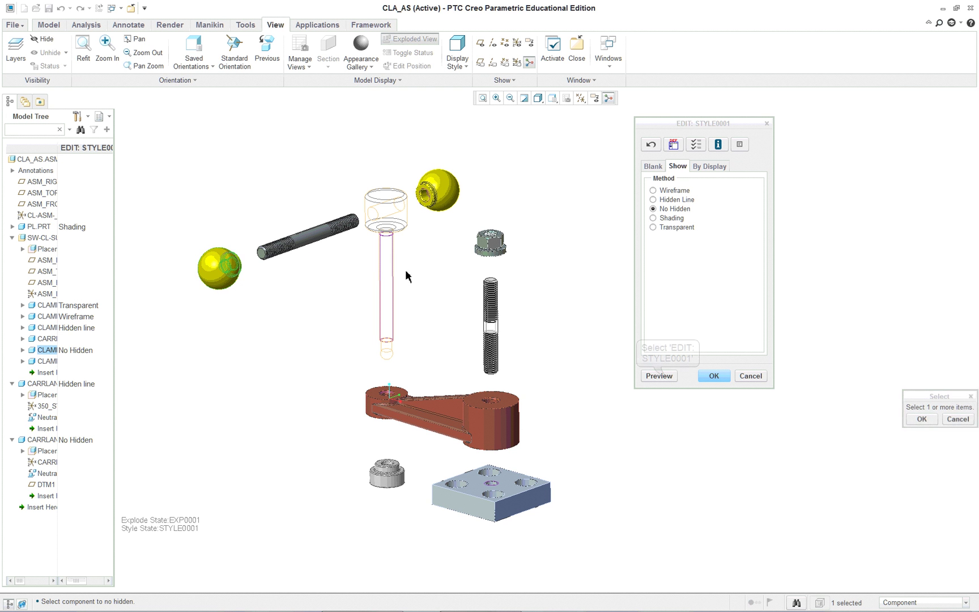
{"action": "left_click", "coordinate": [670, 384]}
{"action": "left_click", "coordinate": [670, 379]}
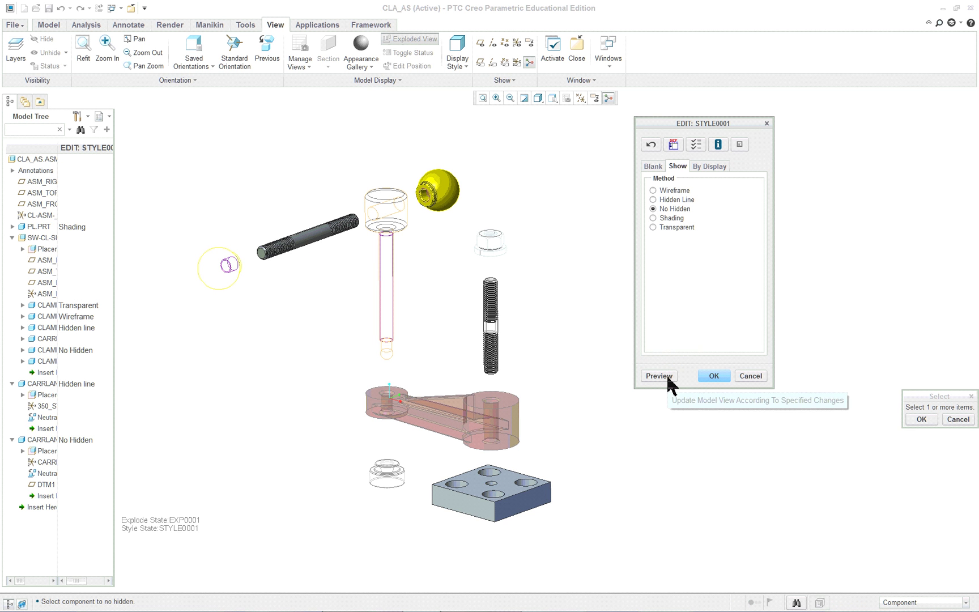
- Set the near clamp ball to Shading, preview the result and accept the style definition
{"action": "left_click", "coordinate": [653, 219]}
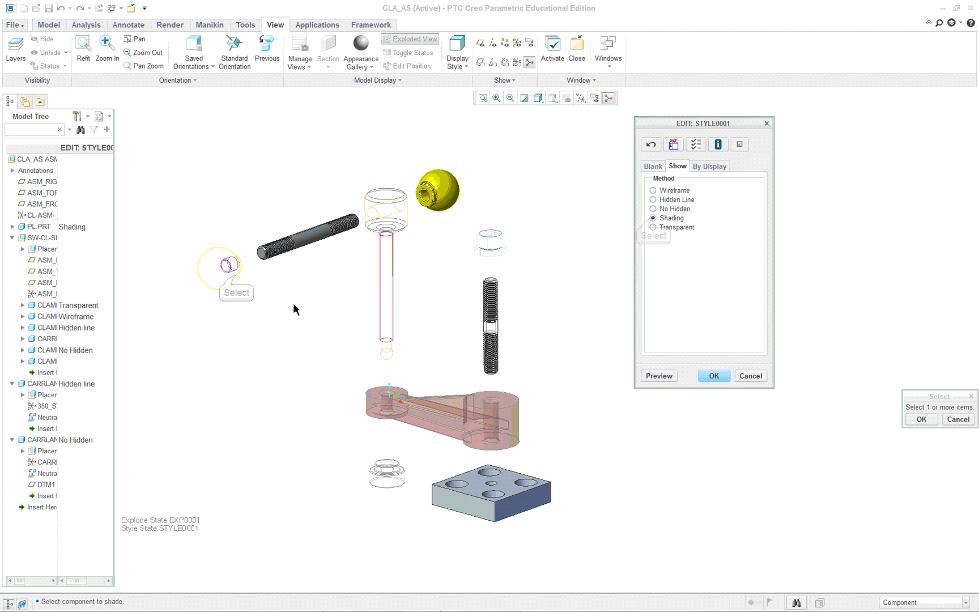
{"action": "left_click", "coordinate": [234, 277]}
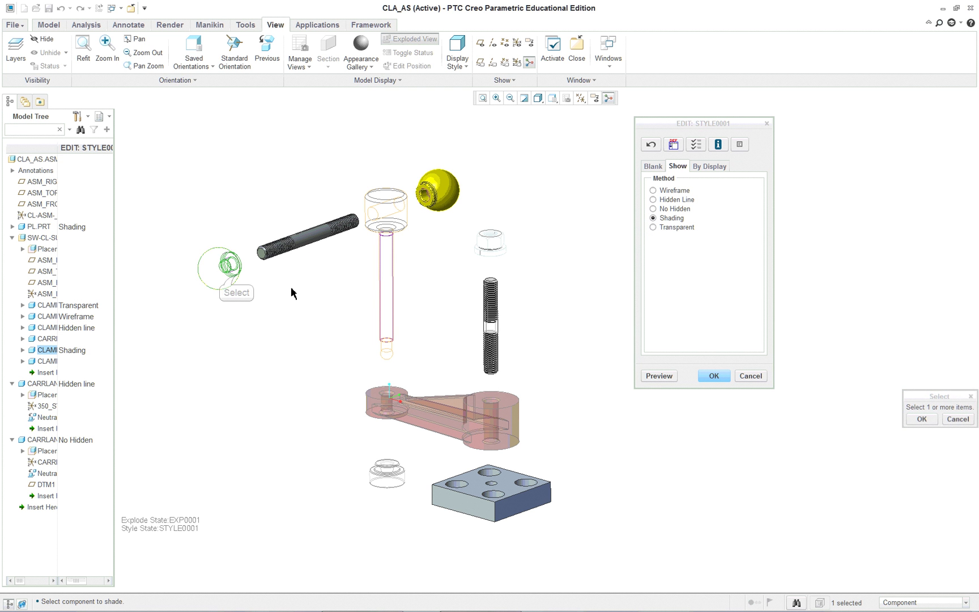
{"action": "left_click", "coordinate": [664, 376]}
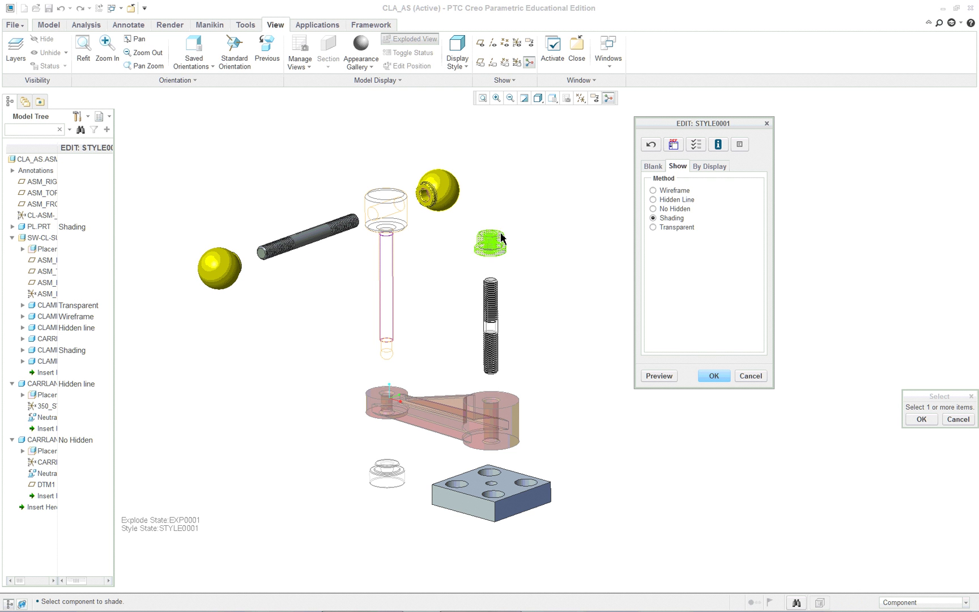
{"action": "left_click", "coordinate": [489, 429]}
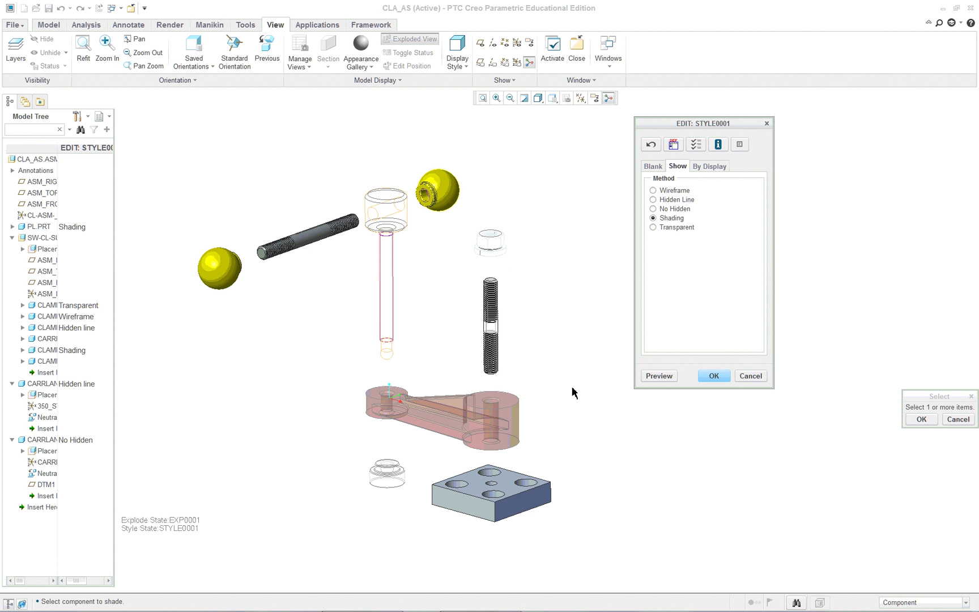
{"action": "left_click", "coordinate": [715, 377]}
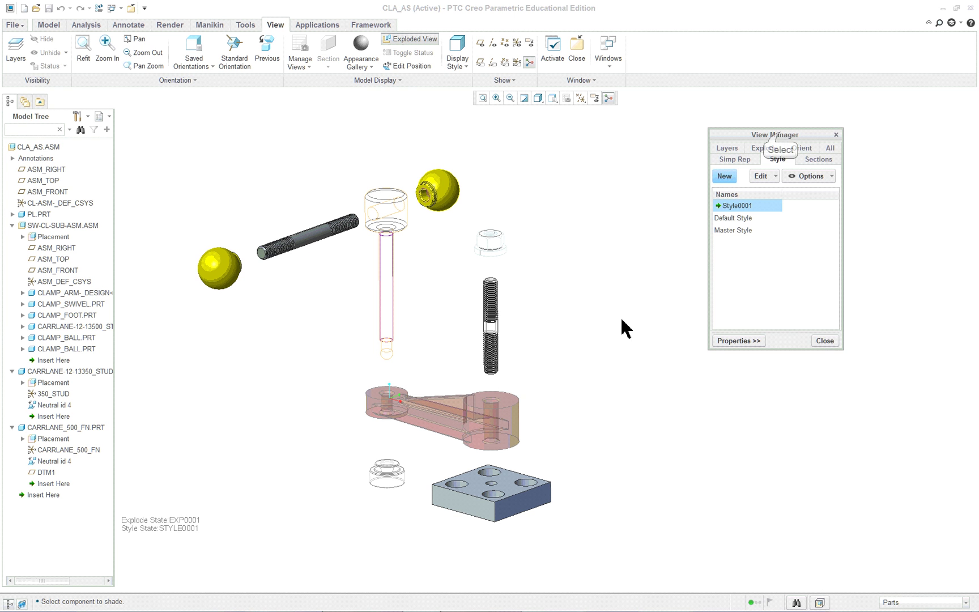
- Review the assembly's explode states, orientations, display styles and cross sections in the View Manager
{"action": "left_click_drag", "start_coordinate": [779, 136], "coordinate": [717, 134]}
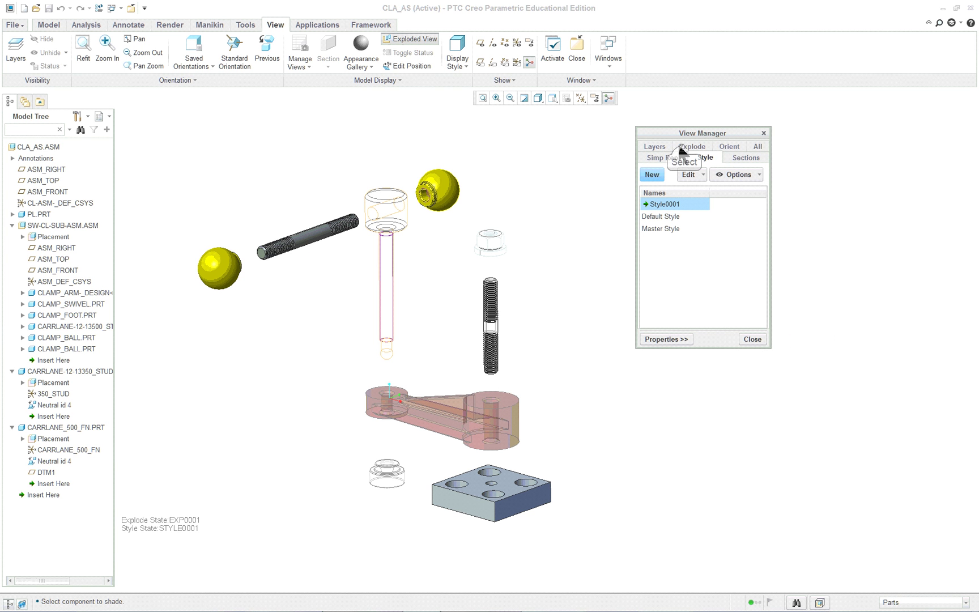
{"action": "left_click", "coordinate": [684, 146]}
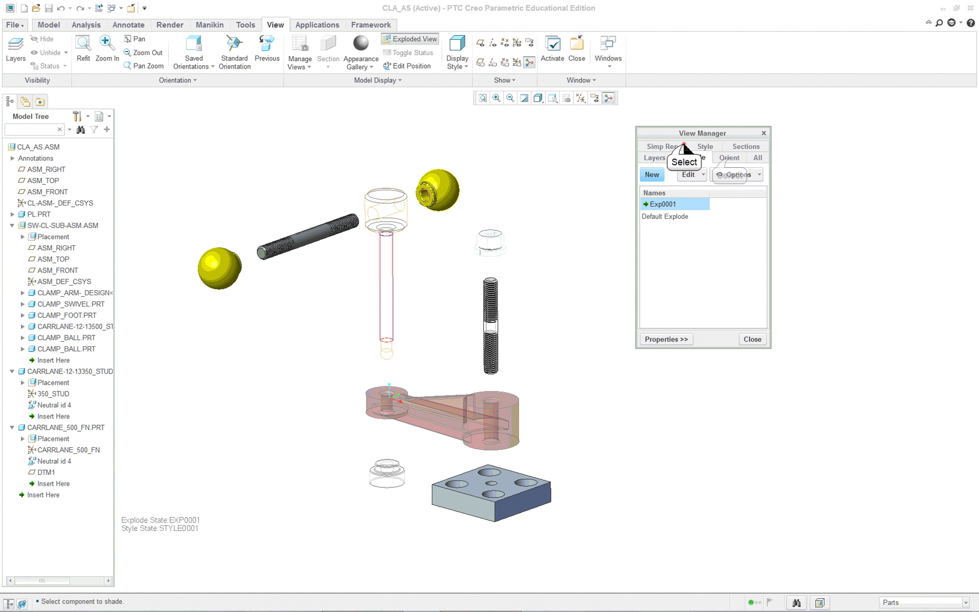
{"action": "left_click", "coordinate": [730, 157]}
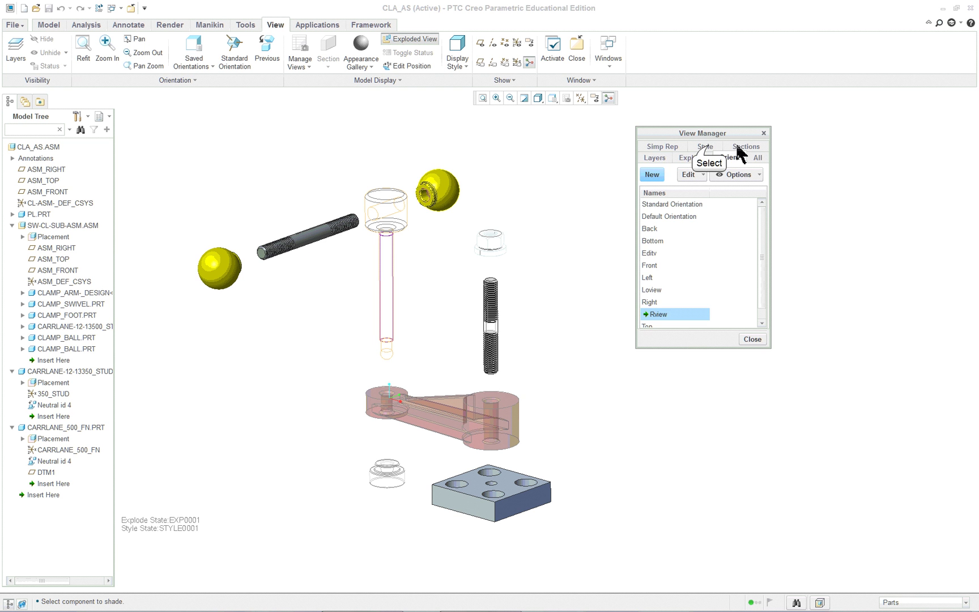
{"action": "left_click", "coordinate": [707, 147]}
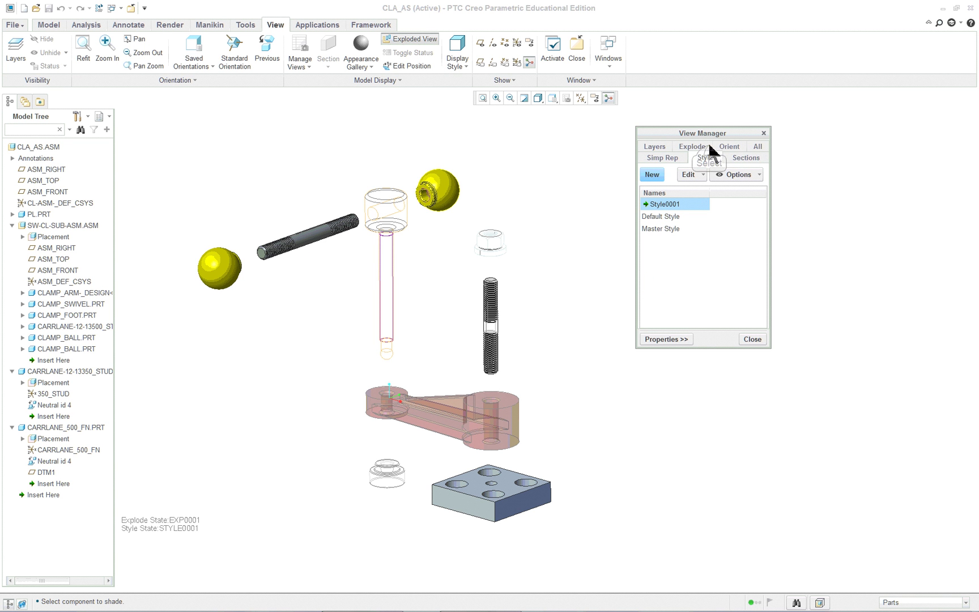
{"action": "left_click", "coordinate": [744, 159]}
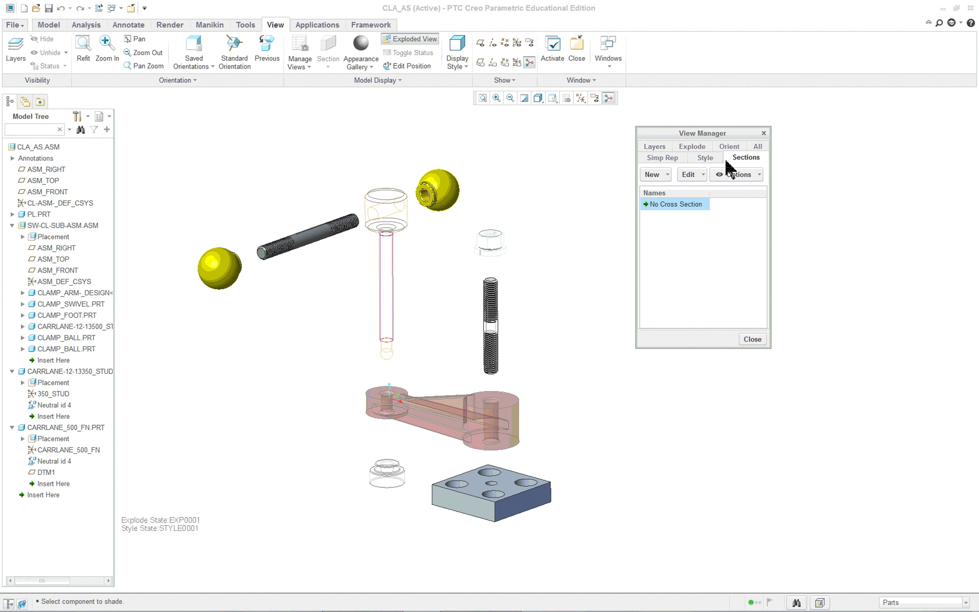
- Create combined view state Comb0001 that references the originals, and enable the display of combined views
{"action": "left_click", "coordinate": [758, 148]}
{"action": "left_click", "coordinate": [652, 176]}
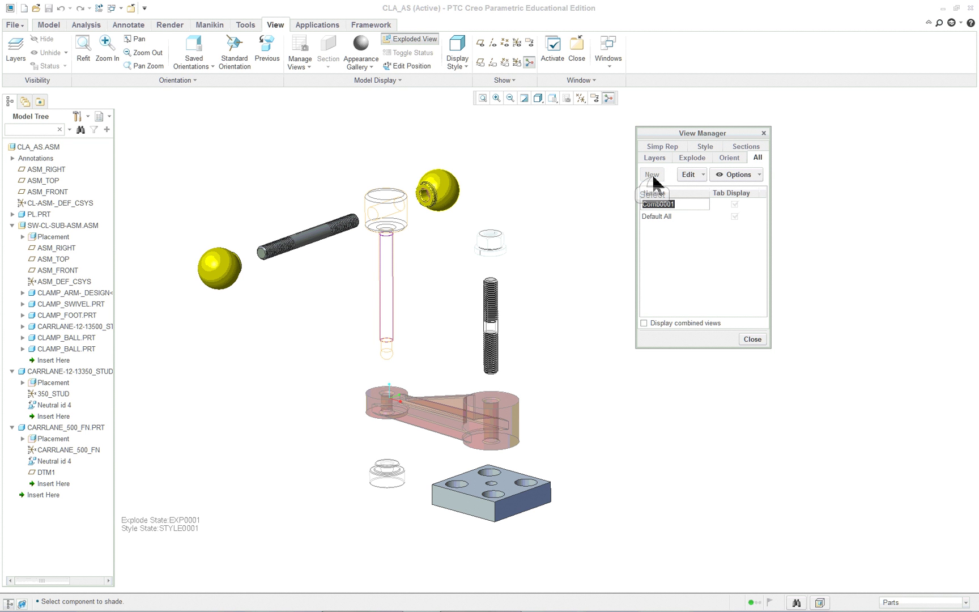
{"action": "key", "text": "Return"}
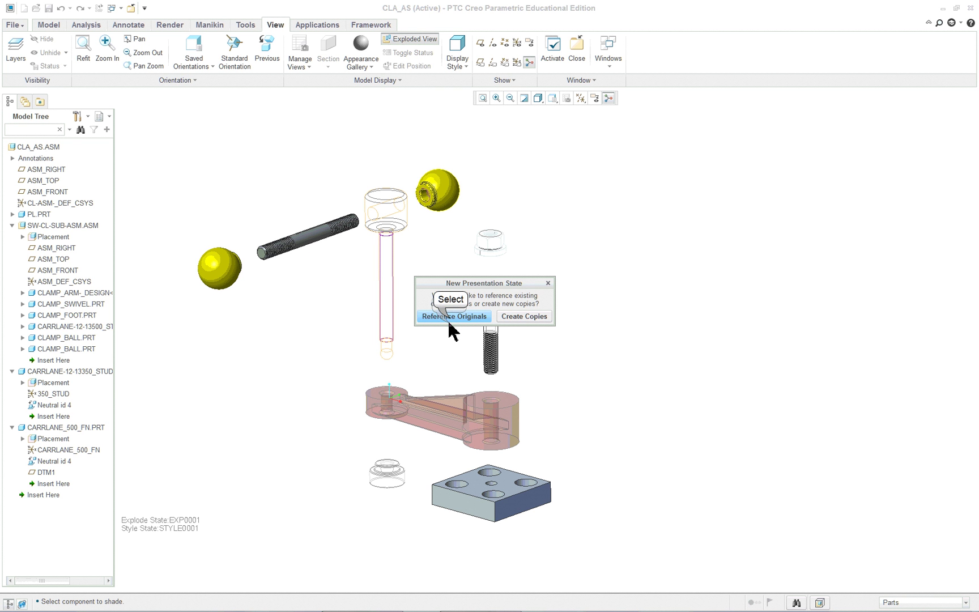
{"action": "left_click", "coordinate": [451, 319]}
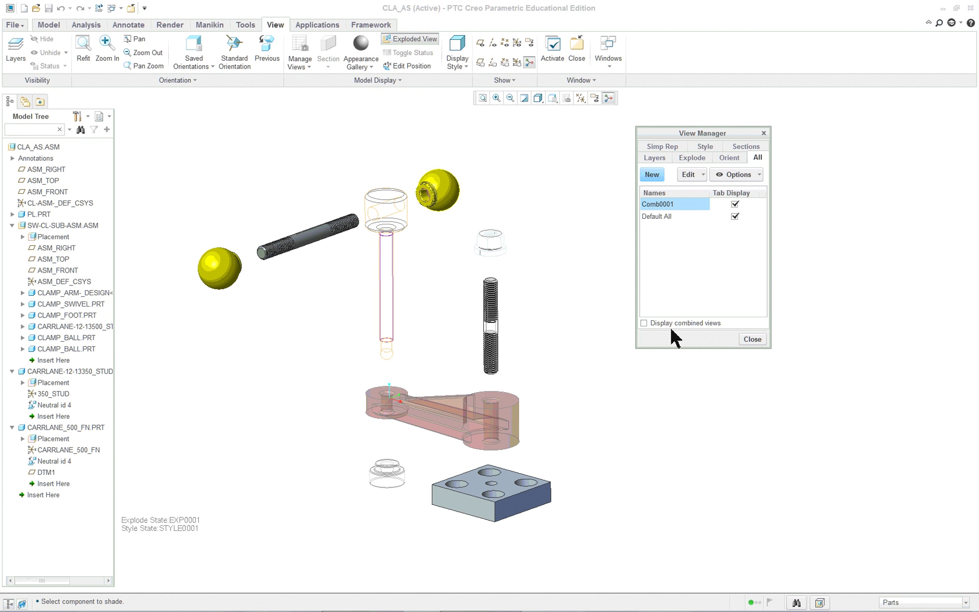
{"action": "left_click", "coordinate": [645, 323]}
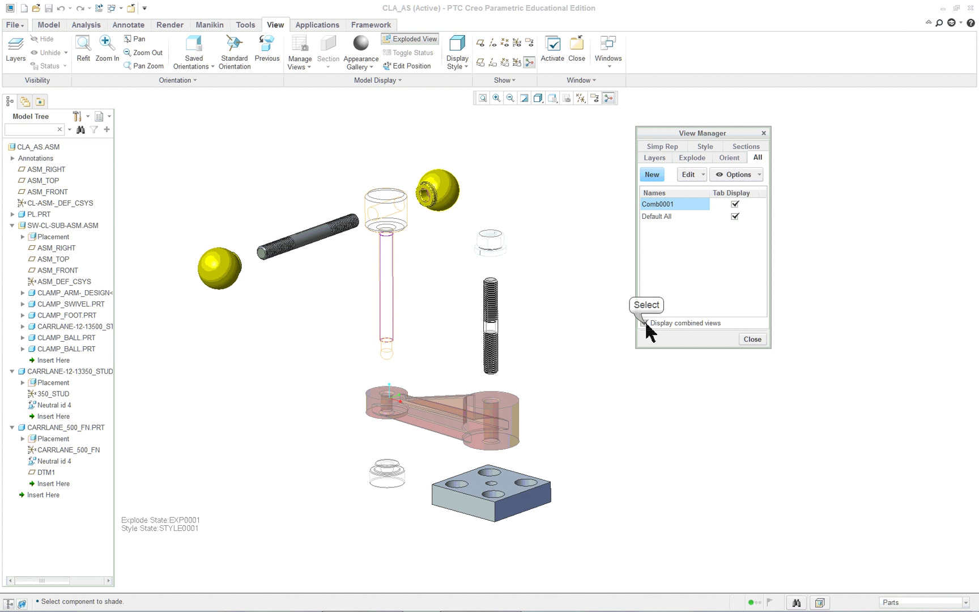
{"action": "left_click", "coordinate": [753, 338]}
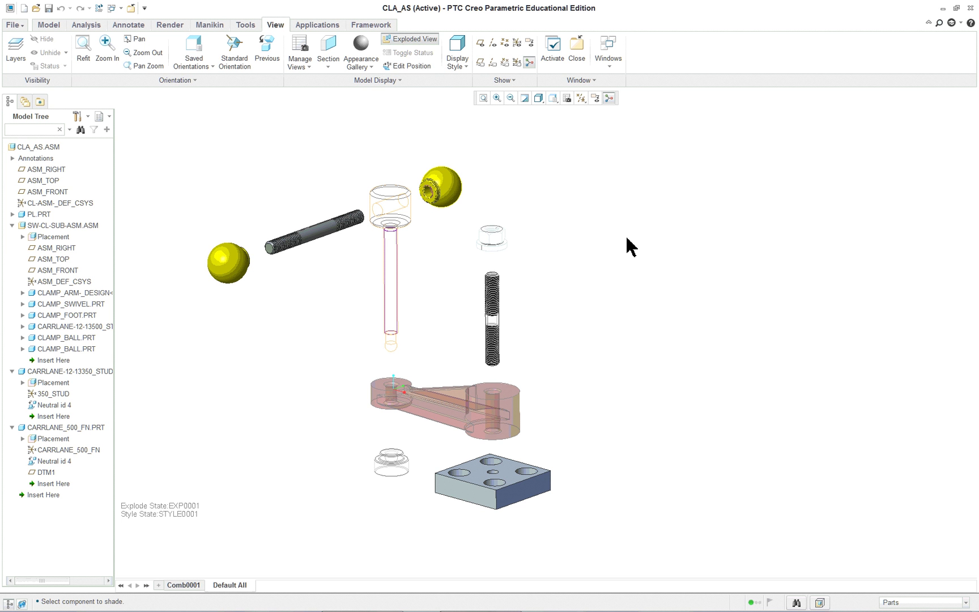
- Unexplode the assembly and try the Shading With Reflections display before going back to Shading
{"action": "left_click", "coordinate": [420, 40]}
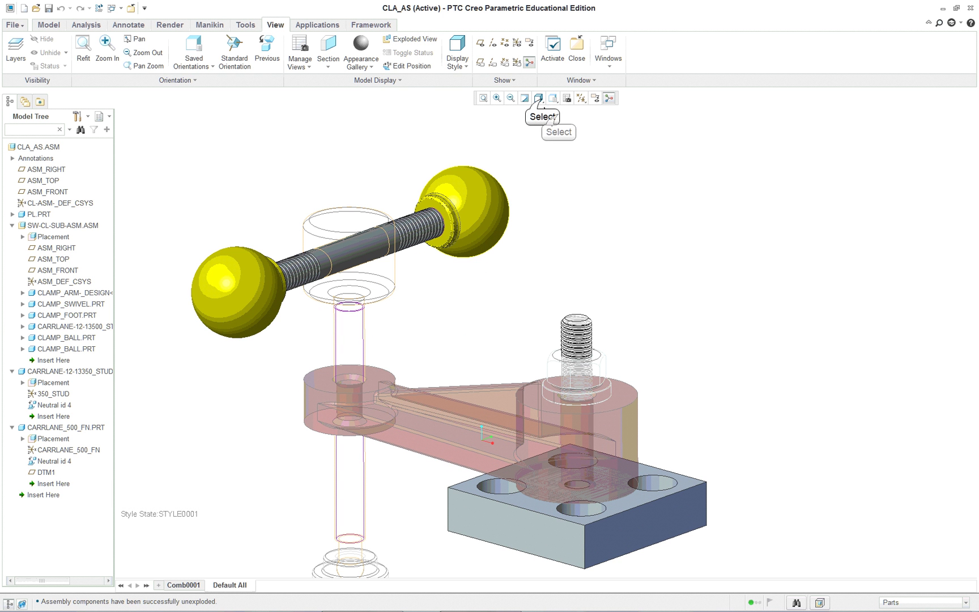
{"action": "left_click", "coordinate": [538, 98]}
{"action": "left_click", "coordinate": [557, 111]}
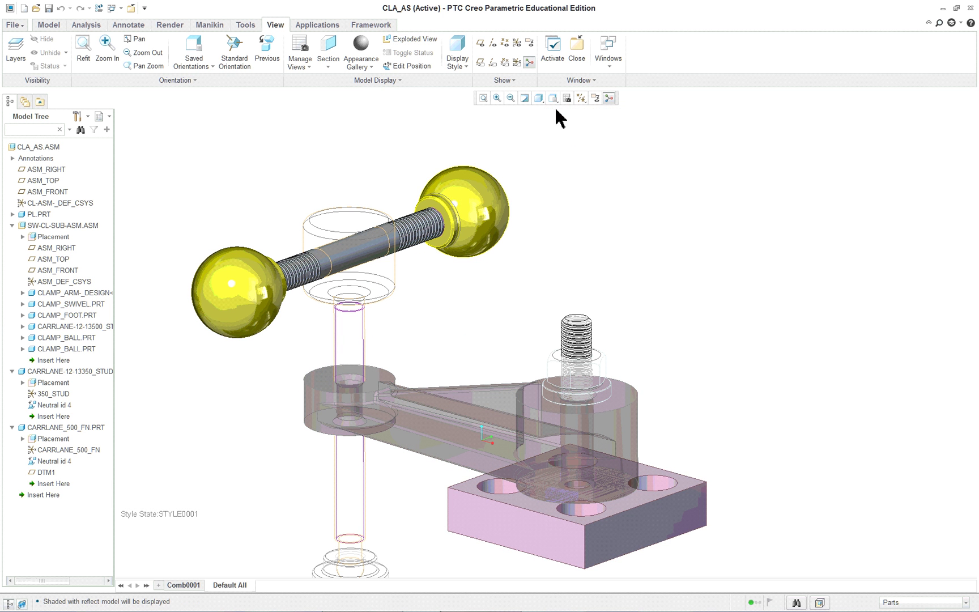
{"action": "left_click", "coordinate": [540, 100]}
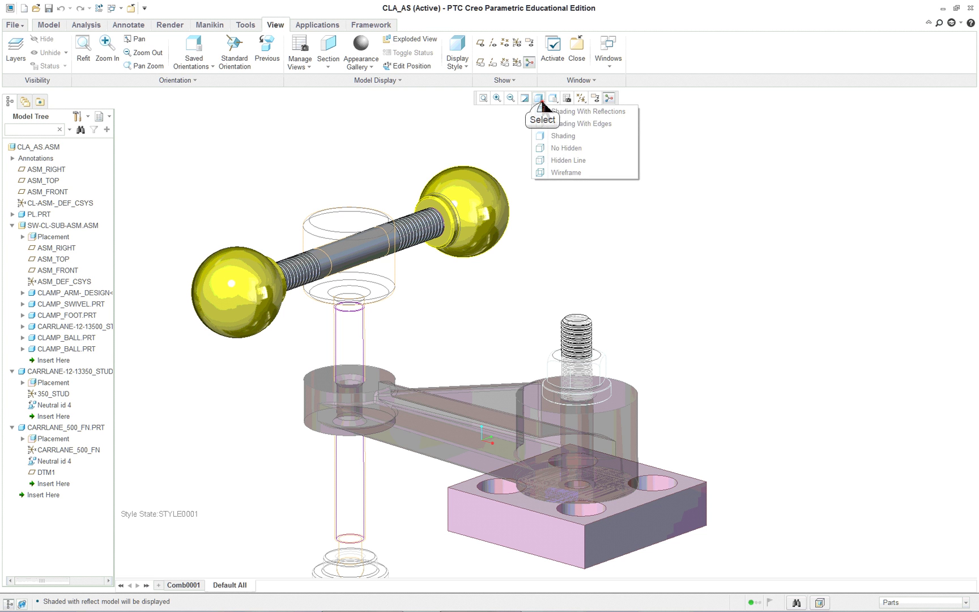
{"action": "left_click", "coordinate": [561, 136]}
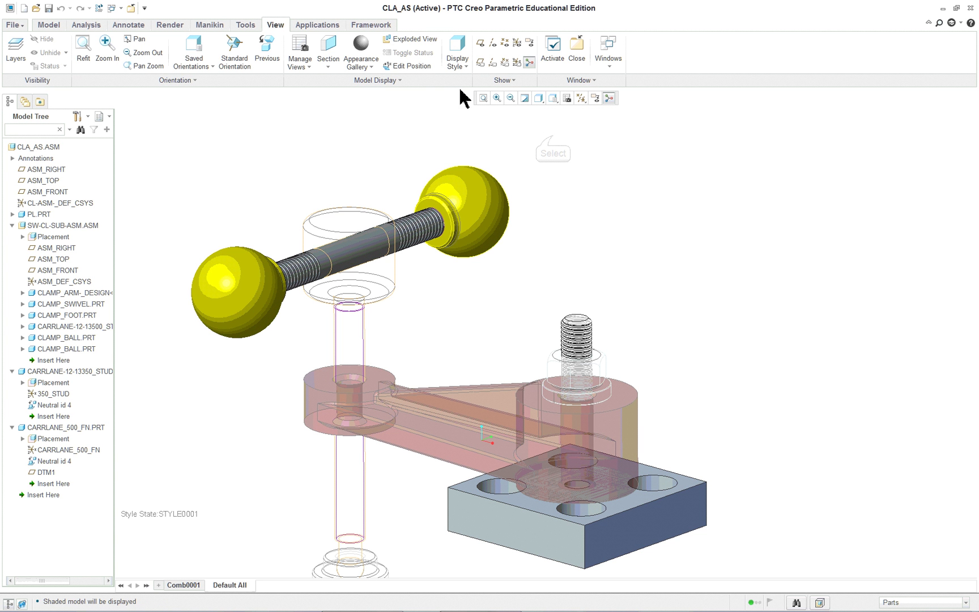
- Activate Default Style for the assembly in the View Manager and close it
{"action": "left_click", "coordinate": [300, 63]}
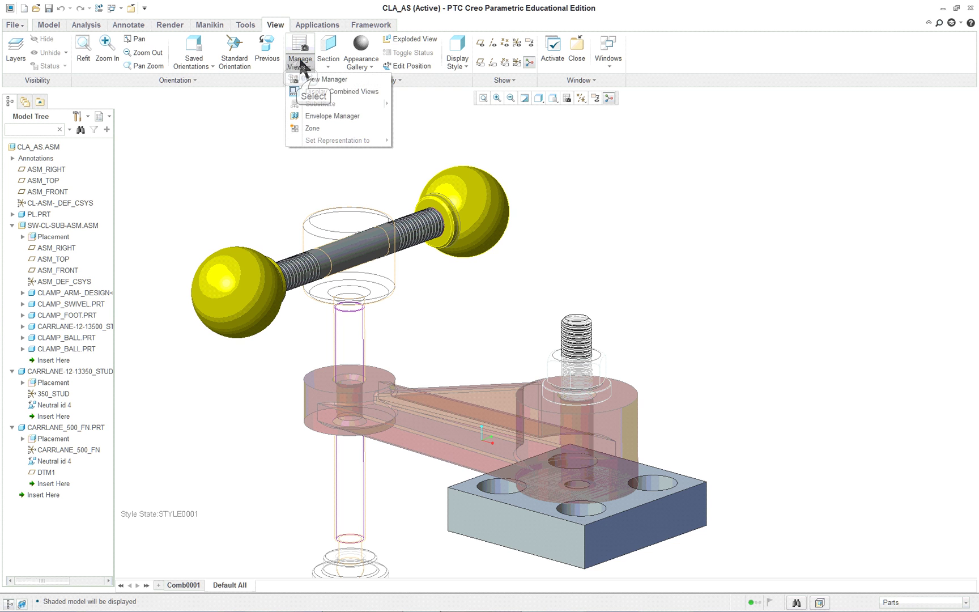
{"action": "left_click", "coordinate": [309, 80]}
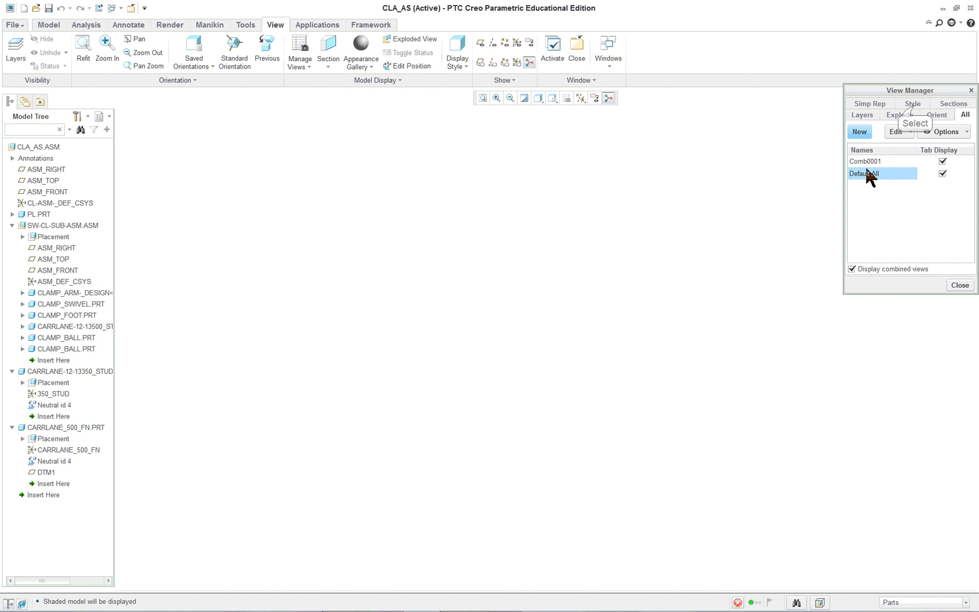
{"action": "left_click", "coordinate": [914, 106]}
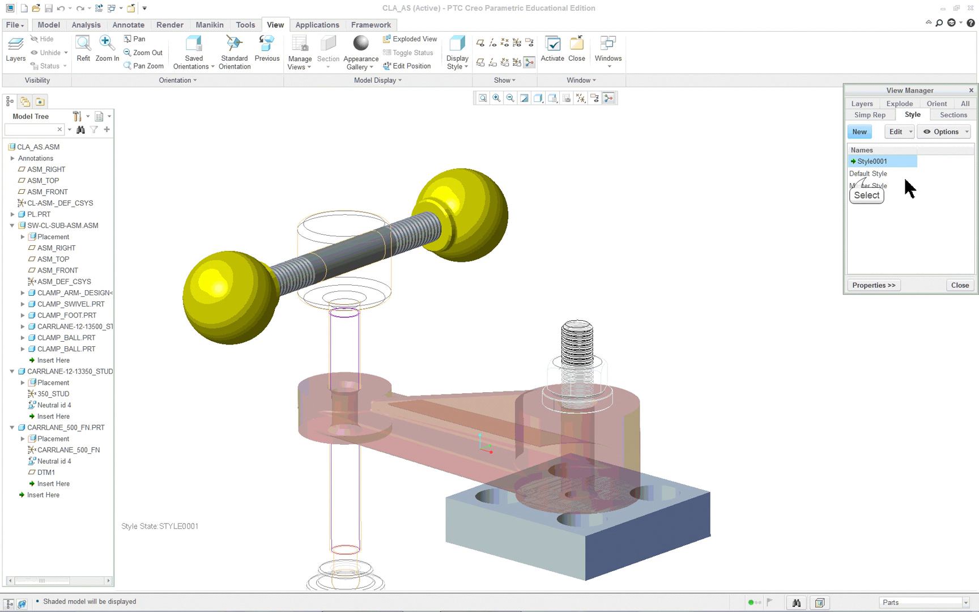
{"action": "right_click", "coordinate": [876, 174]}
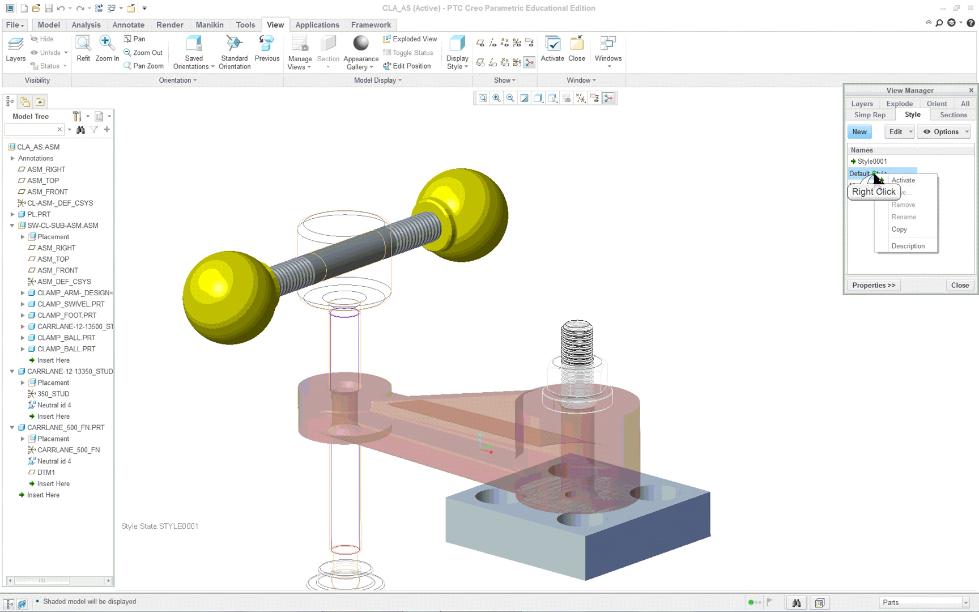
{"action": "left_click", "coordinate": [902, 180]}
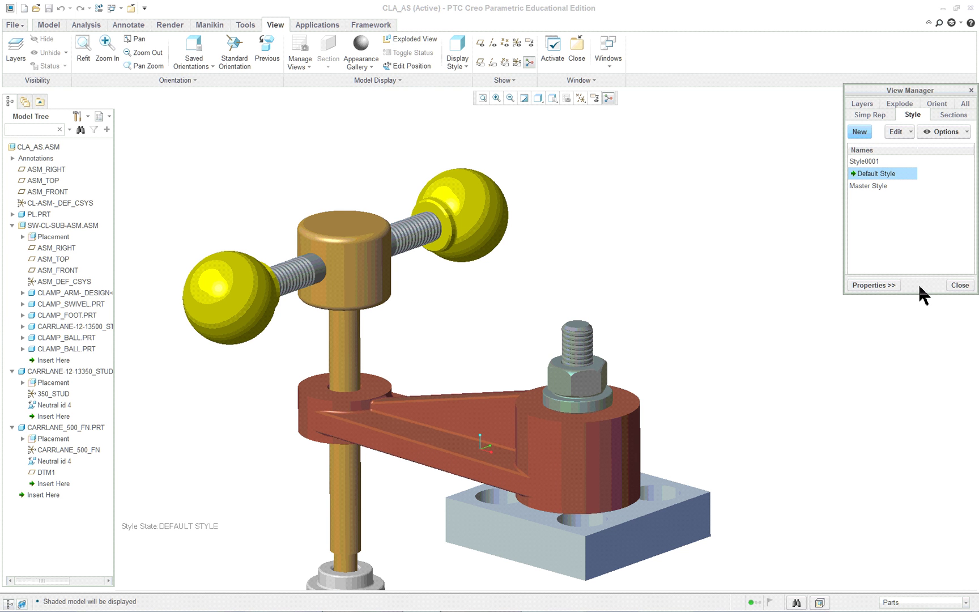
{"action": "left_click", "coordinate": [959, 285]}
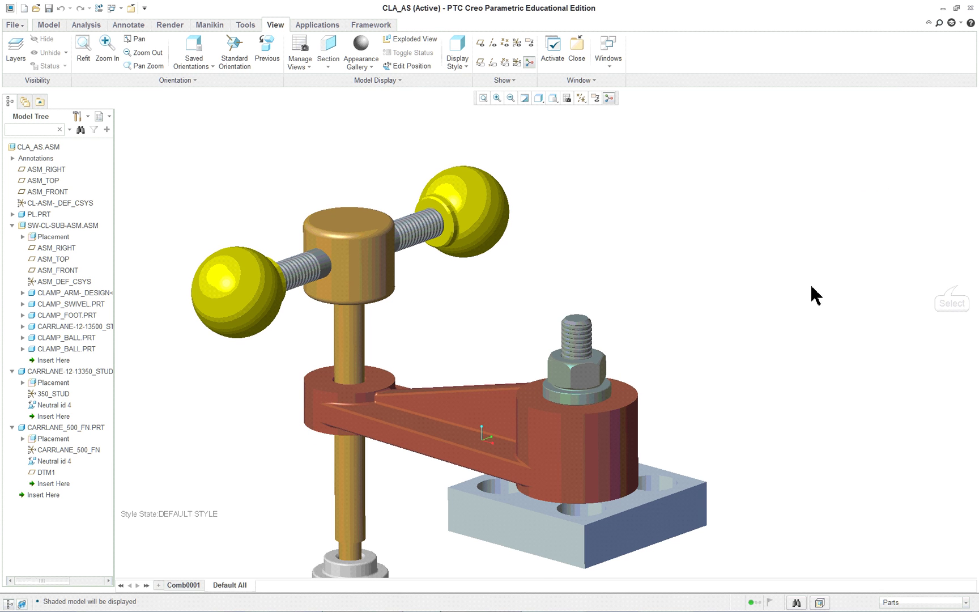
- Compare the Comb0001 and Default All combined views, ending on Default All and inspecting the clamp from several angles
{"action": "left_click", "coordinate": [234, 586]}
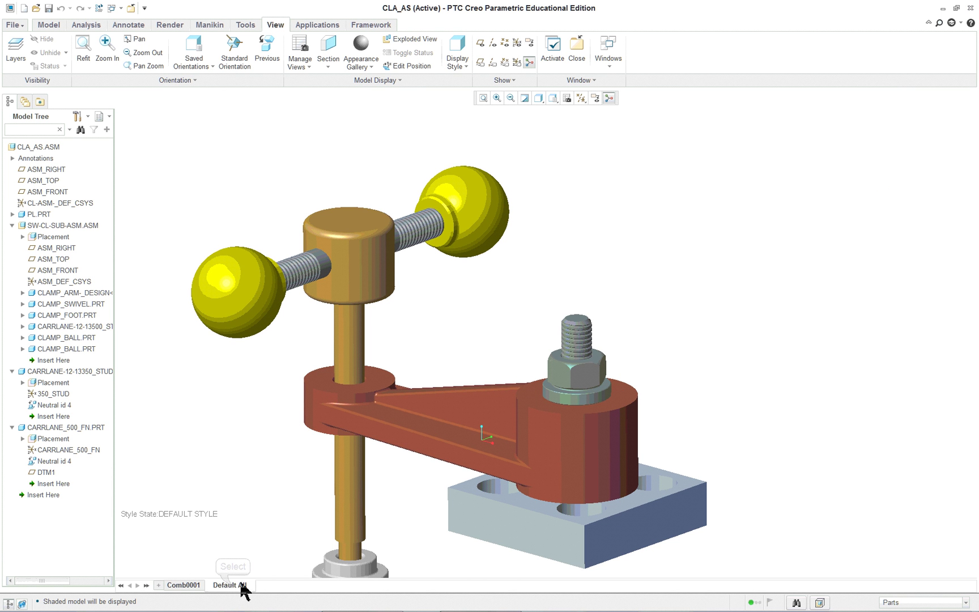
{"action": "left_click", "coordinate": [183, 584]}
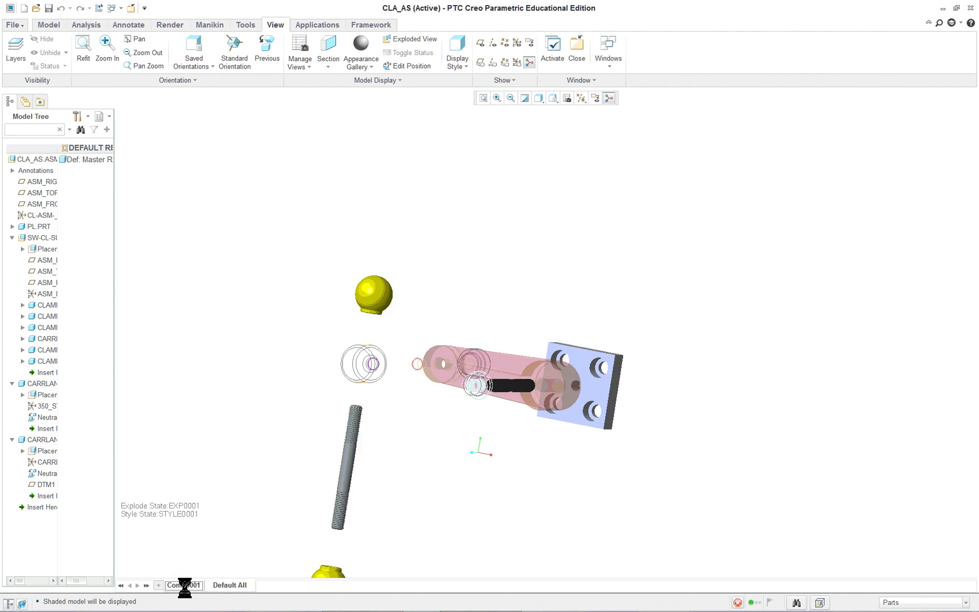
{"action": "left_click", "coordinate": [235, 586]}
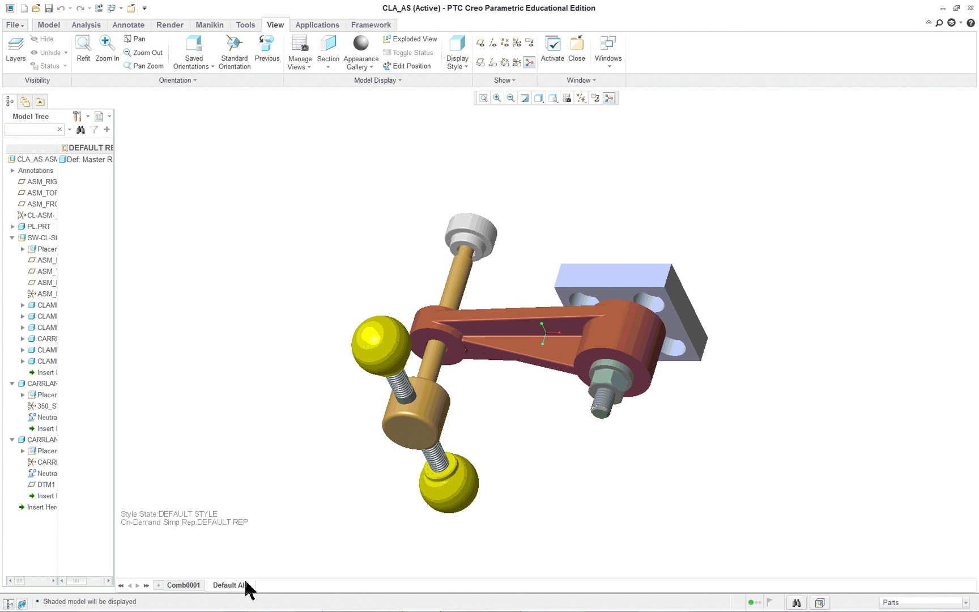
{"action": "middle_click_drag", "start_coordinate": [365, 534], "coordinate": [282, 369]}
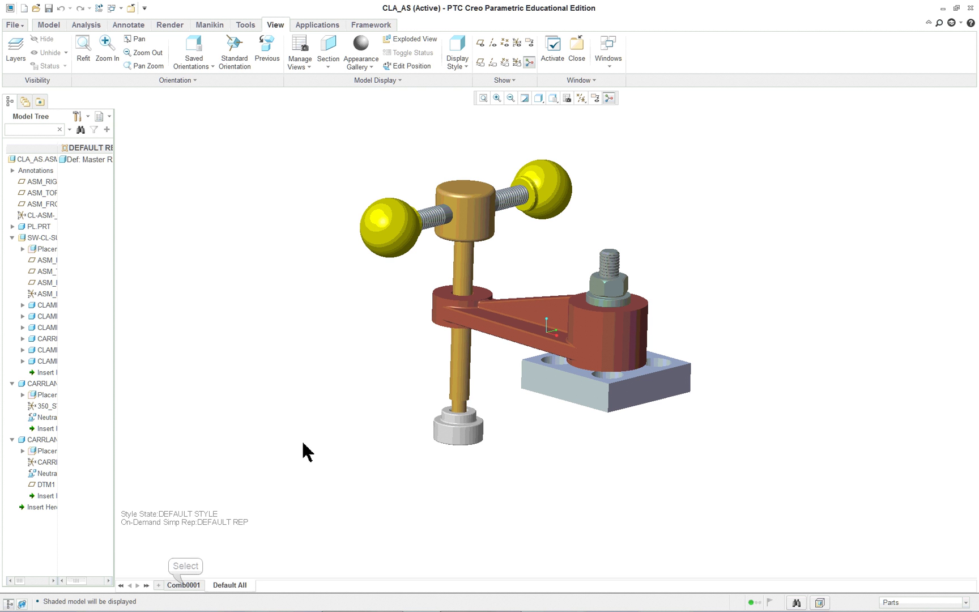
{"action": "left_click", "coordinate": [186, 586]}
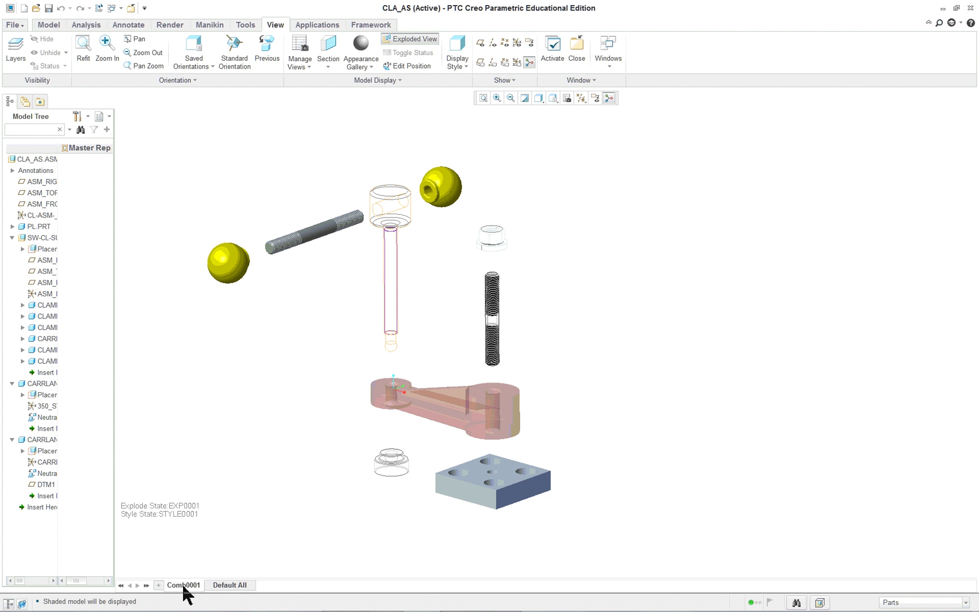
{"action": "left_click", "coordinate": [237, 587]}
{"action": "middle_click_drag", "start_coordinate": [379, 561], "coordinate": [417, 467]}
{"action": "scroll", "coordinate": [494, 466], "scroll_direction": "down", "scroll_amount": 2}
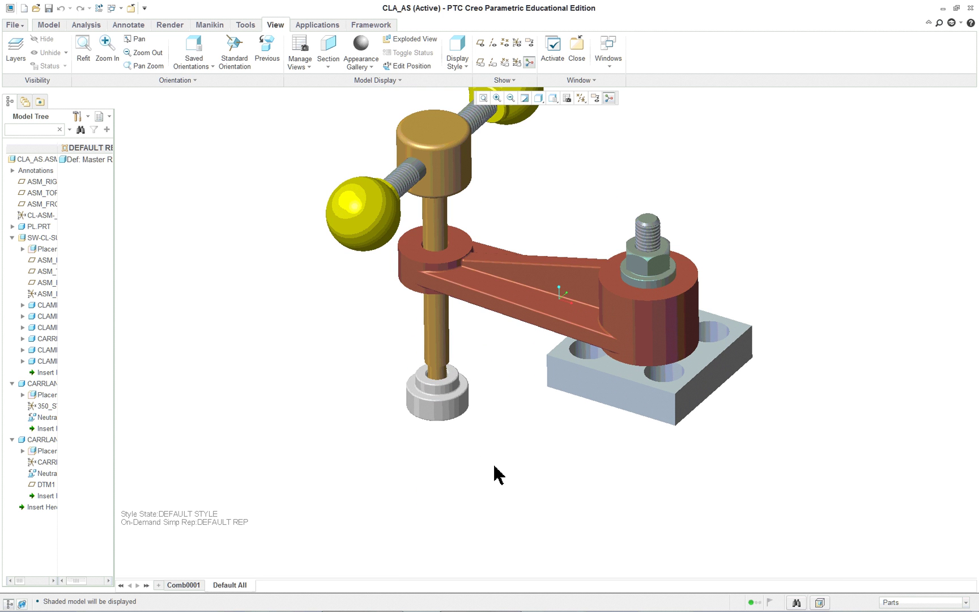
{"action": "scroll", "coordinate": [497, 470], "scroll_direction": "up", "scroll_amount": 1}
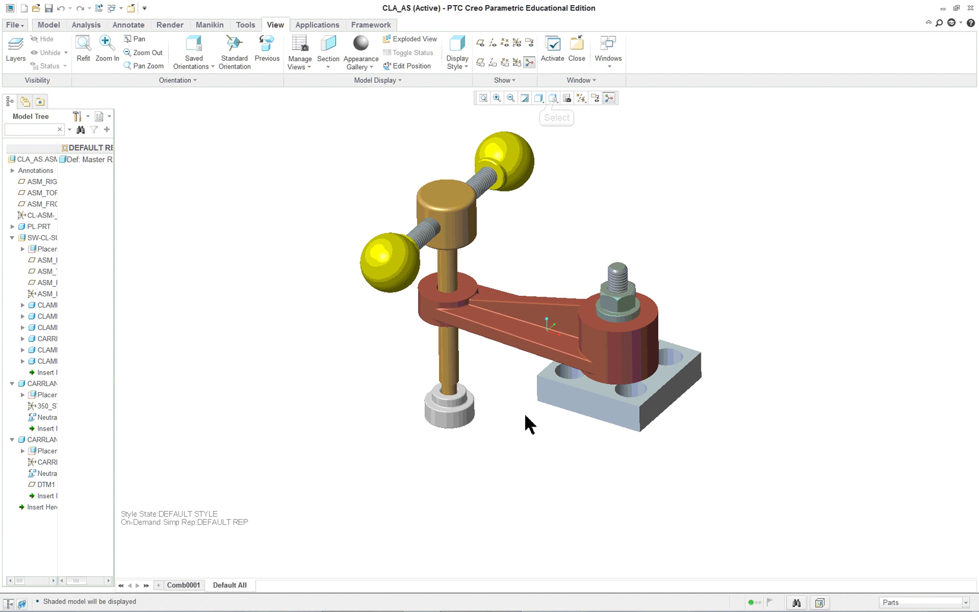
- Show the clamp in the saved orientations LOVIEW and RVIEW, ending on LOVIEW in the unexploded state
{"action": "left_click", "coordinate": [555, 101]}
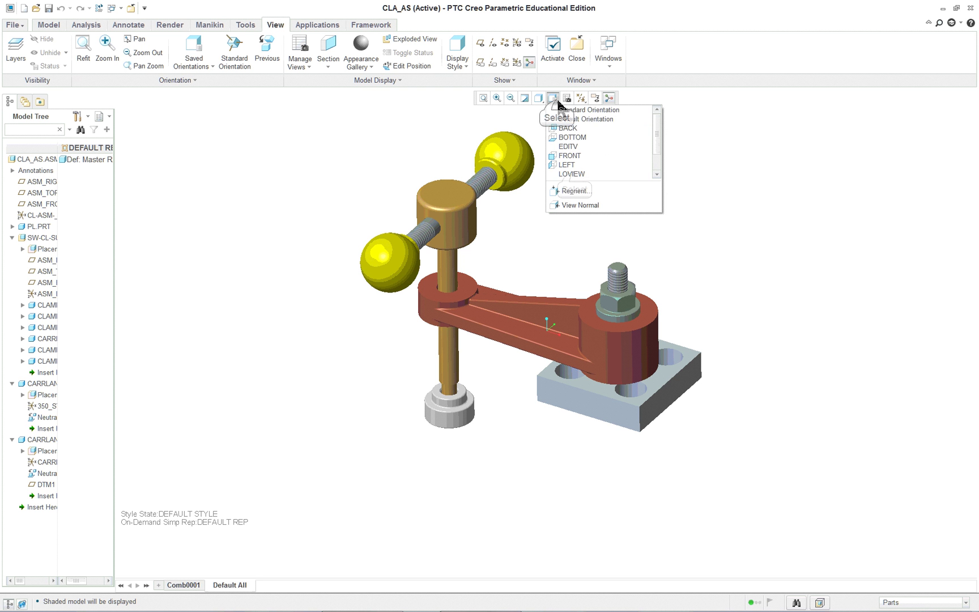
{"action": "left_click", "coordinate": [576, 171]}
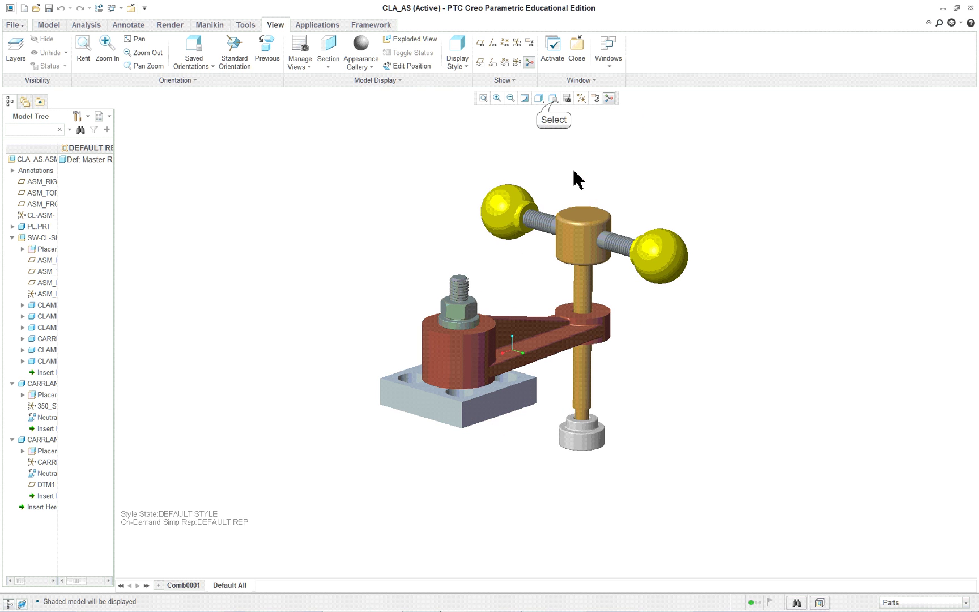
{"action": "left_click", "coordinate": [553, 100]}
{"action": "scroll", "coordinate": [579, 148], "scroll_direction": "down", "scroll_amount": 1}
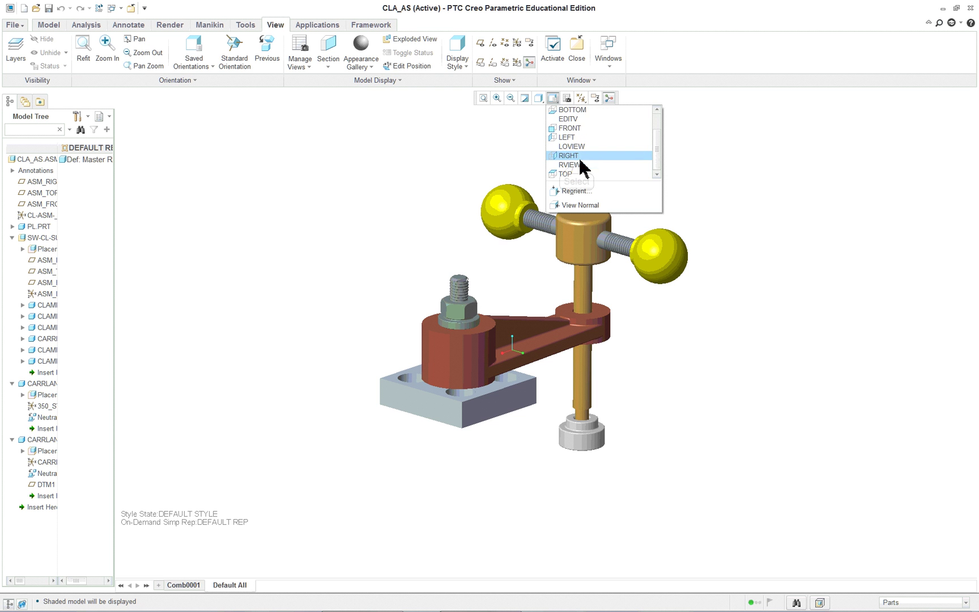
{"action": "left_click", "coordinate": [571, 164]}
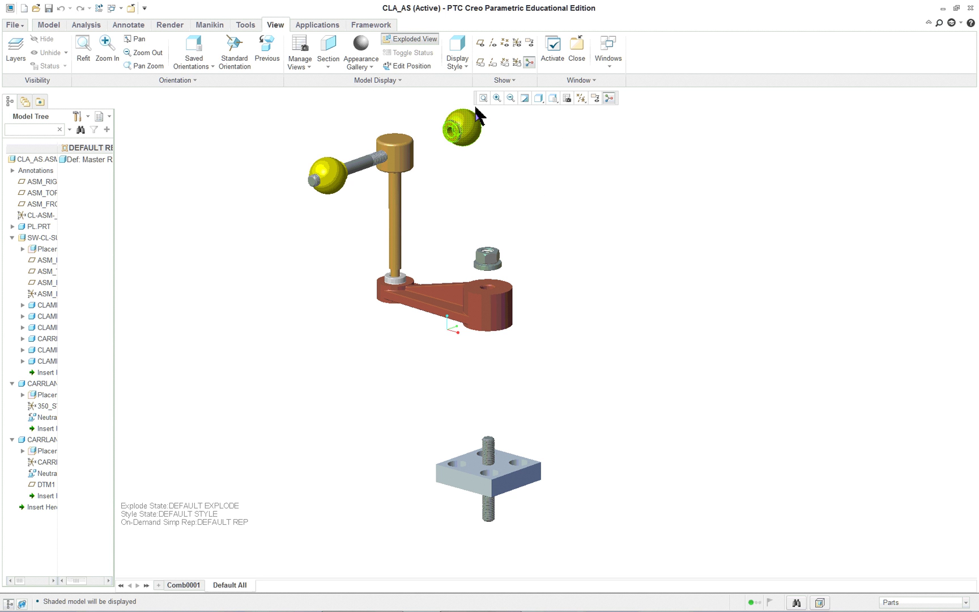
{"action": "left_click", "coordinate": [555, 98]}
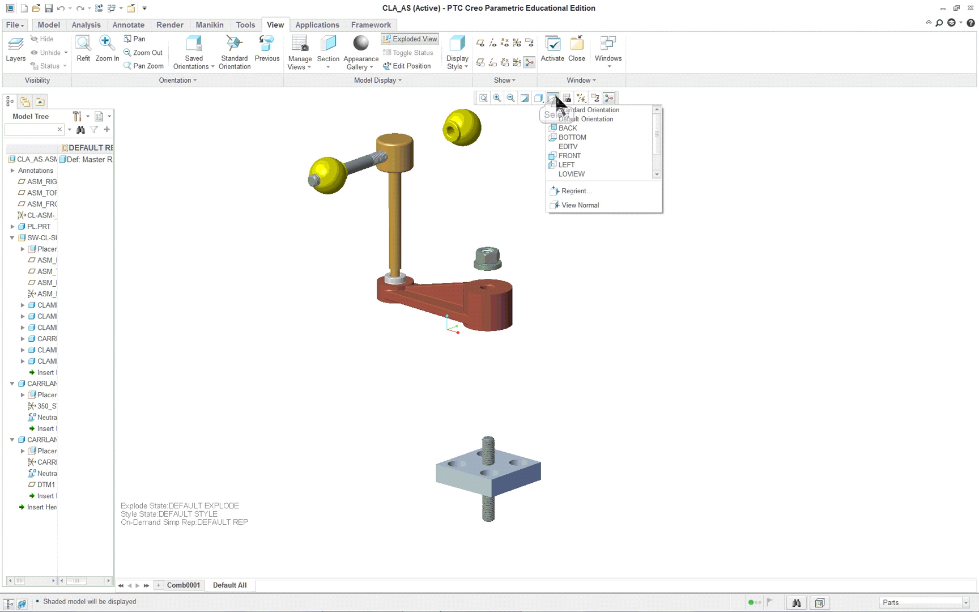
{"action": "left_click", "coordinate": [574, 174]}
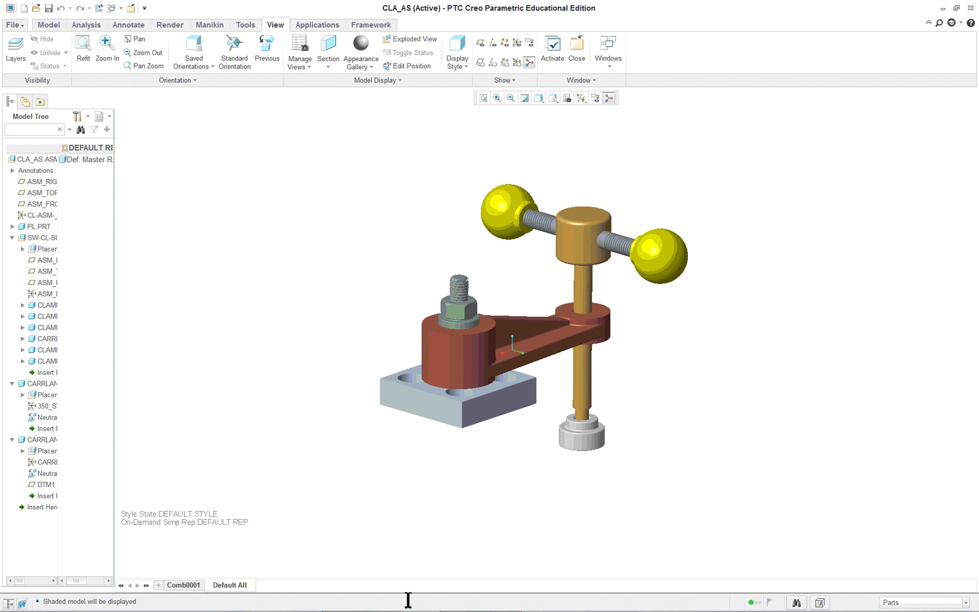
- Switch to the Lesson 9 PDF in Acrobat, skim the remaining instructions through page 436, and return to the Creo assembly
{"action": "mouse_move", "coordinate": [405, 606]}
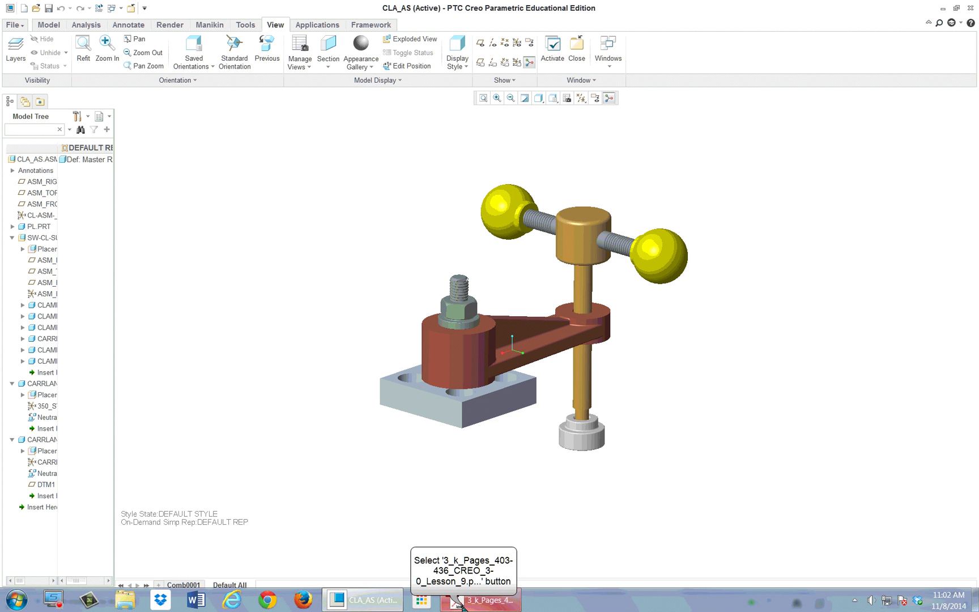
{"action": "left_click", "coordinate": [457, 602]}
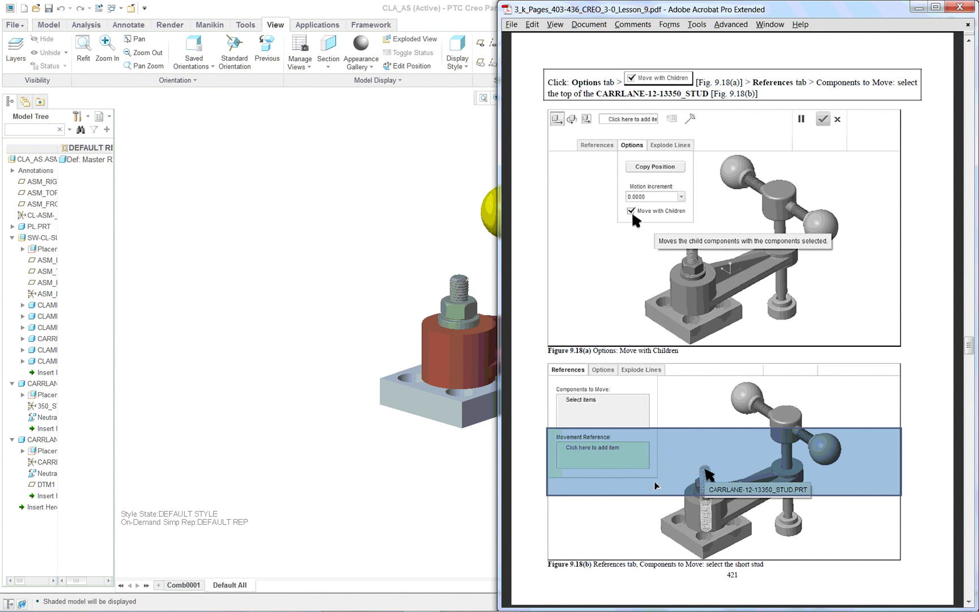
{"action": "scroll", "coordinate": [698, 449], "scroll_direction": "down", "scroll_amount": 15}
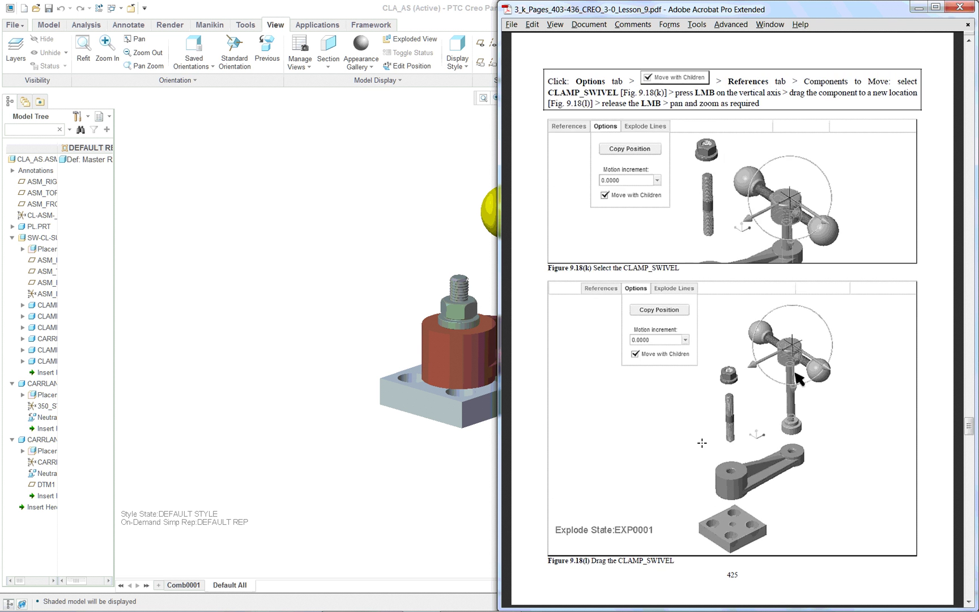
{"action": "scroll", "coordinate": [702, 442], "scroll_direction": "down", "scroll_amount": 5}
{"action": "scroll", "coordinate": [715, 403], "scroll_direction": "down", "scroll_amount": 10}
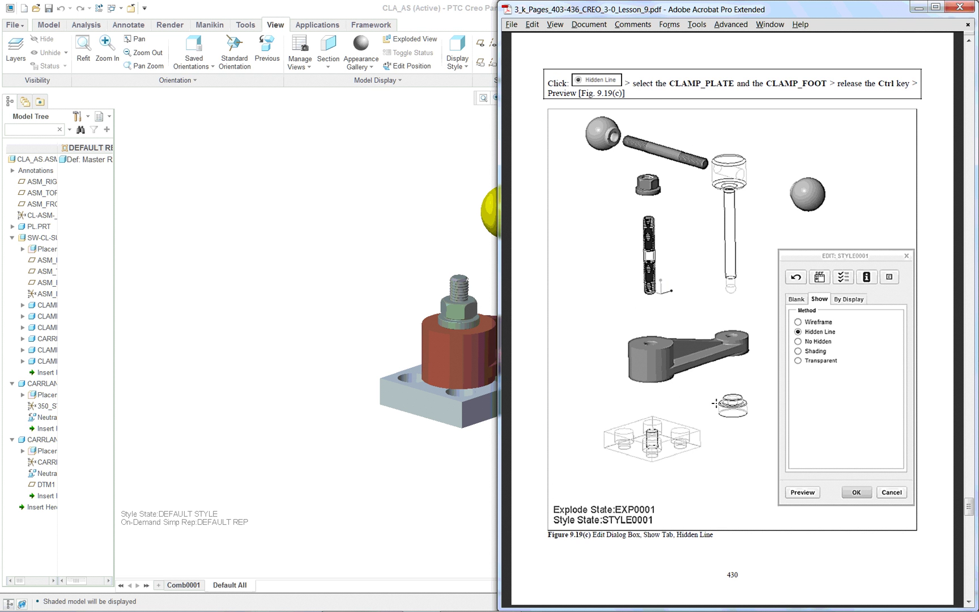
{"action": "scroll", "coordinate": [716, 403], "scroll_direction": "down", "scroll_amount": 3}
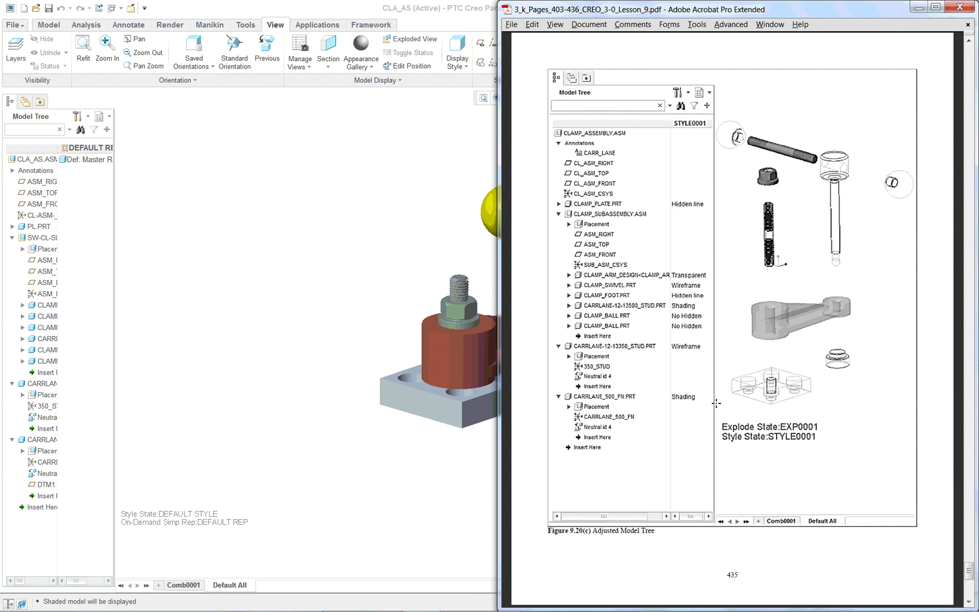
{"action": "scroll", "coordinate": [717, 403], "scroll_direction": "down", "scroll_amount": 3}
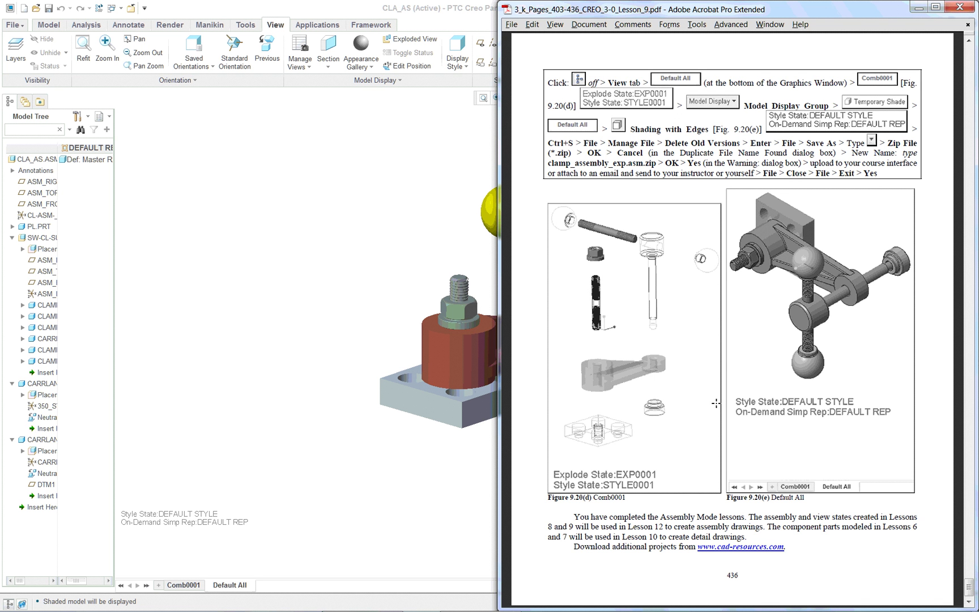
{"action": "left_click", "coordinate": [266, 251]}
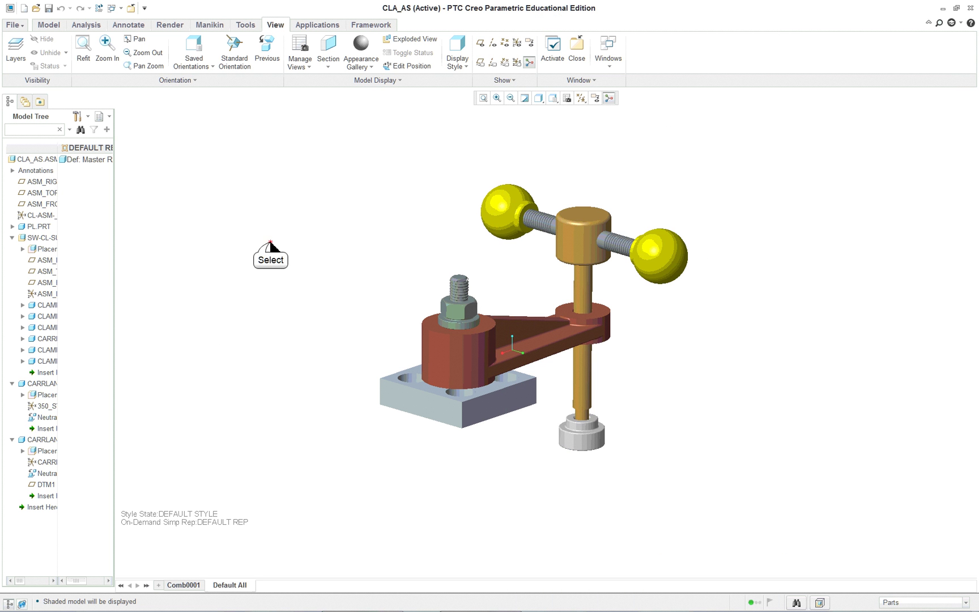